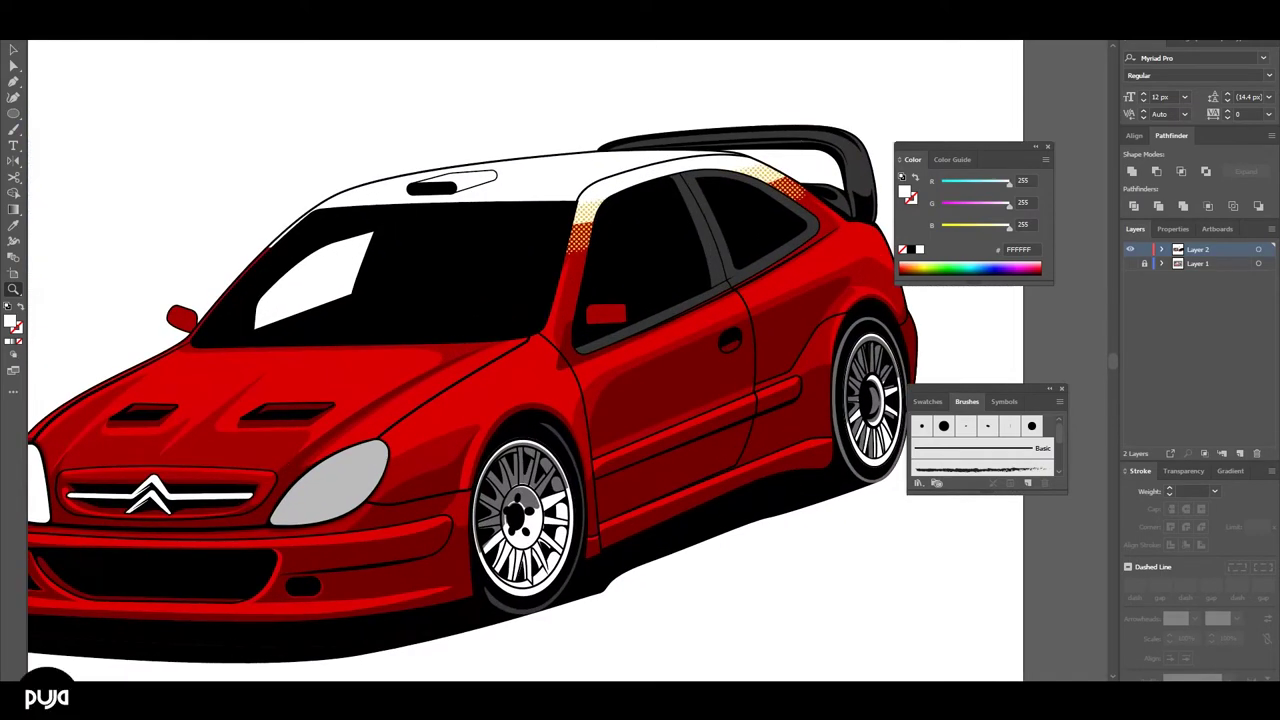
# - Draw a thin black four-point strip along the rear roofline with the Pen tool
pyautogui.press('v')
pyautogui.click(640, 260)
pyautogui.click(750, 225)
pyautogui.press('p')
pyautogui.hotkey('ctrl', 'shift', 'a')
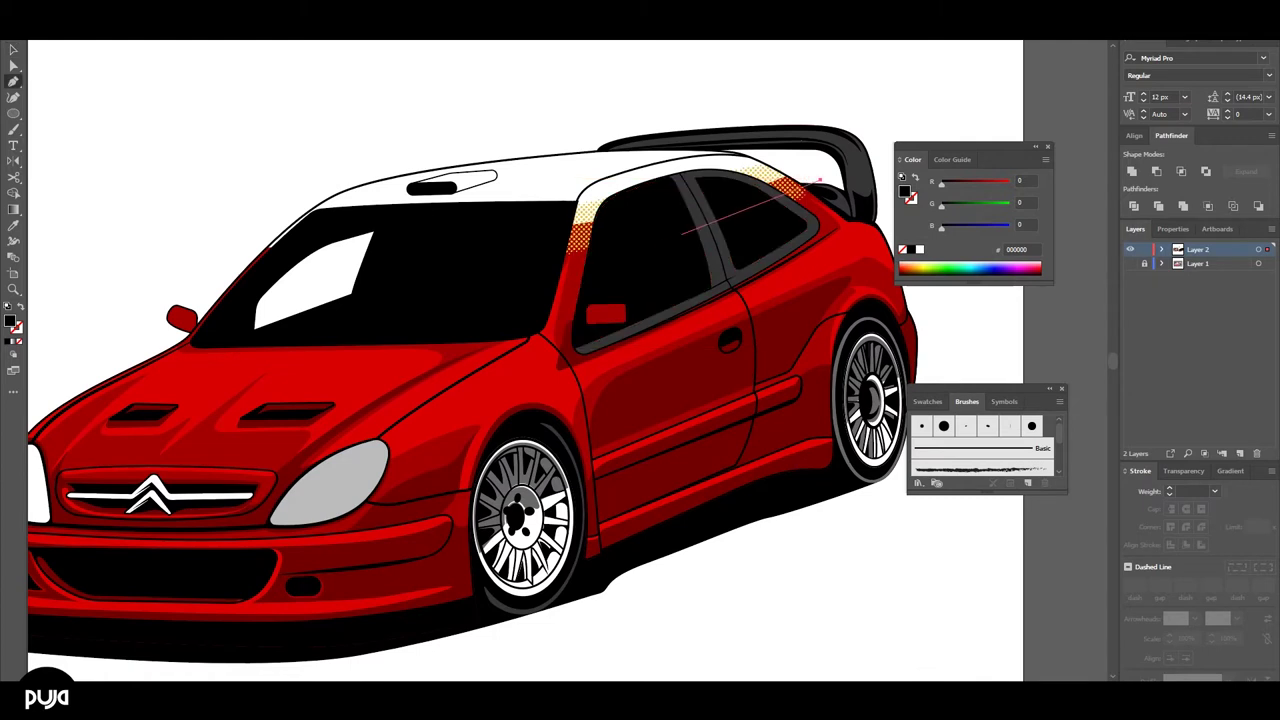
pyautogui.click(572, 251)
pyautogui.click(807, 157)
pyautogui.click(820, 181)
pyautogui.click(566, 285)
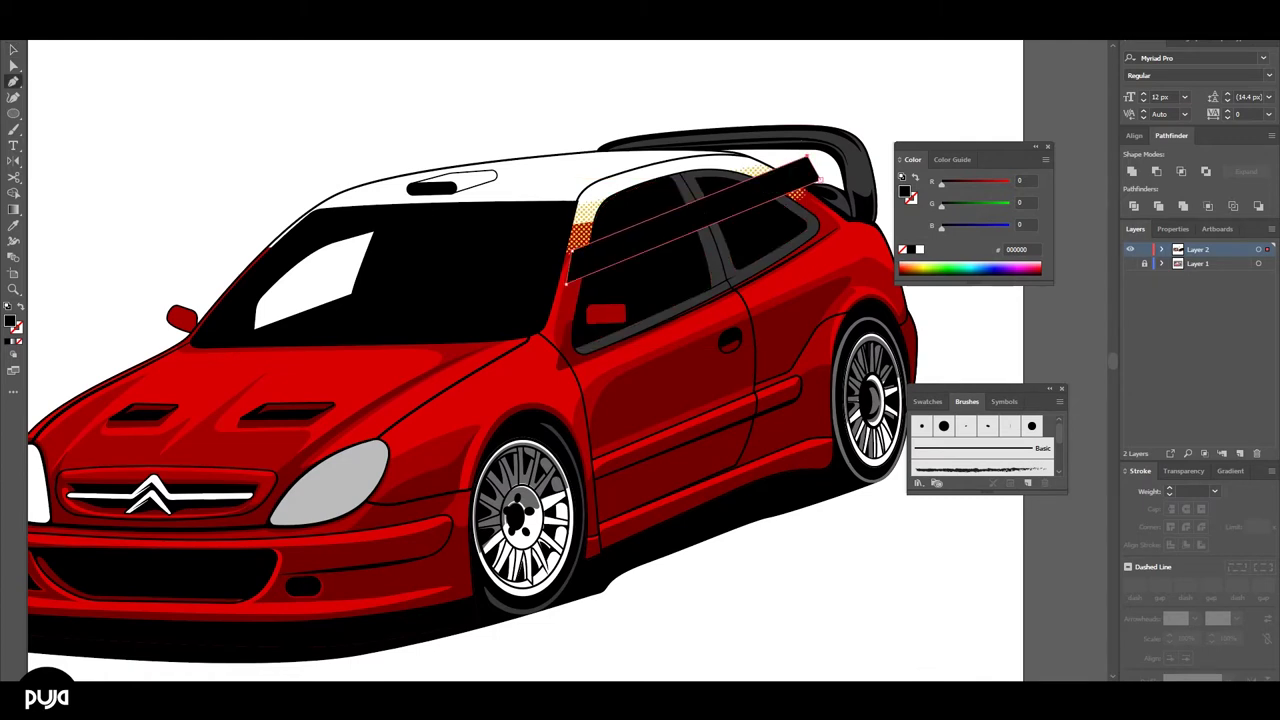
# - Move the black strip up and left along the roofline, then undo the last move
pyautogui.press('v')
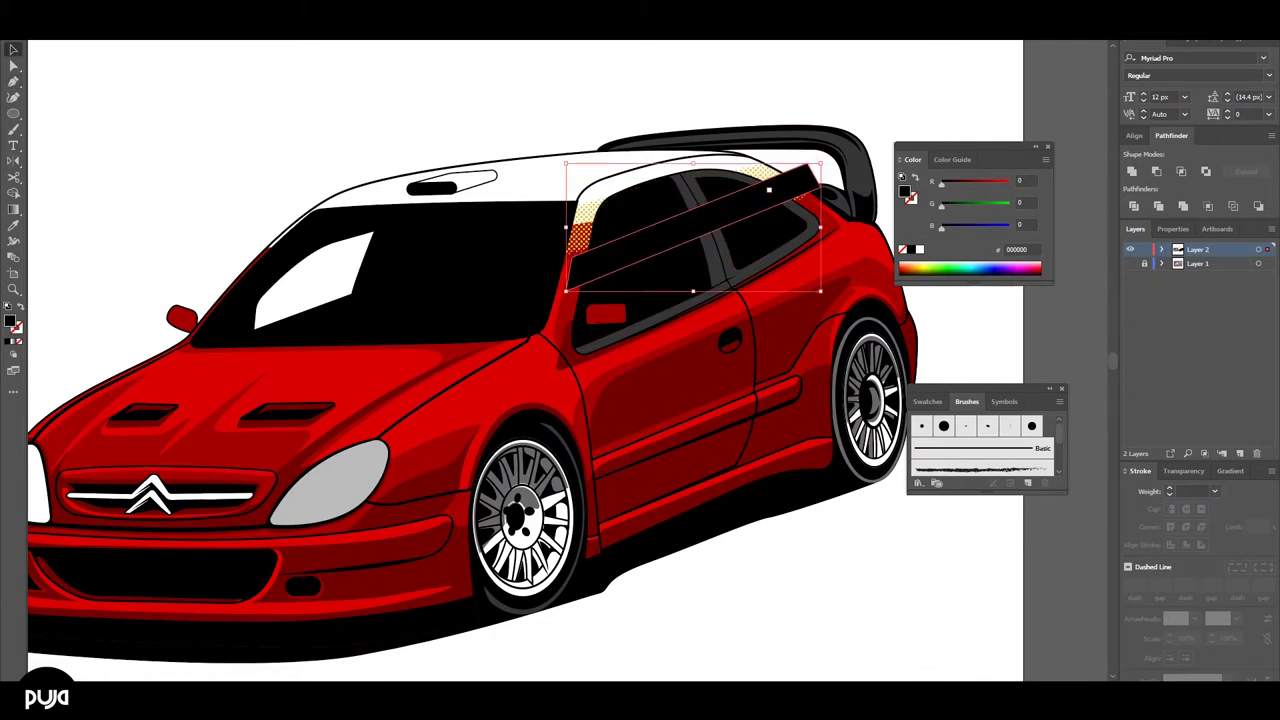
pyautogui.moveTo(768, 189)
pyautogui.mouseDown()
pyautogui.moveTo(758, 158)
pyautogui.moveTo(795, 160)
pyautogui.mouseUp()
pyautogui.press('a')
pyautogui.press('v')
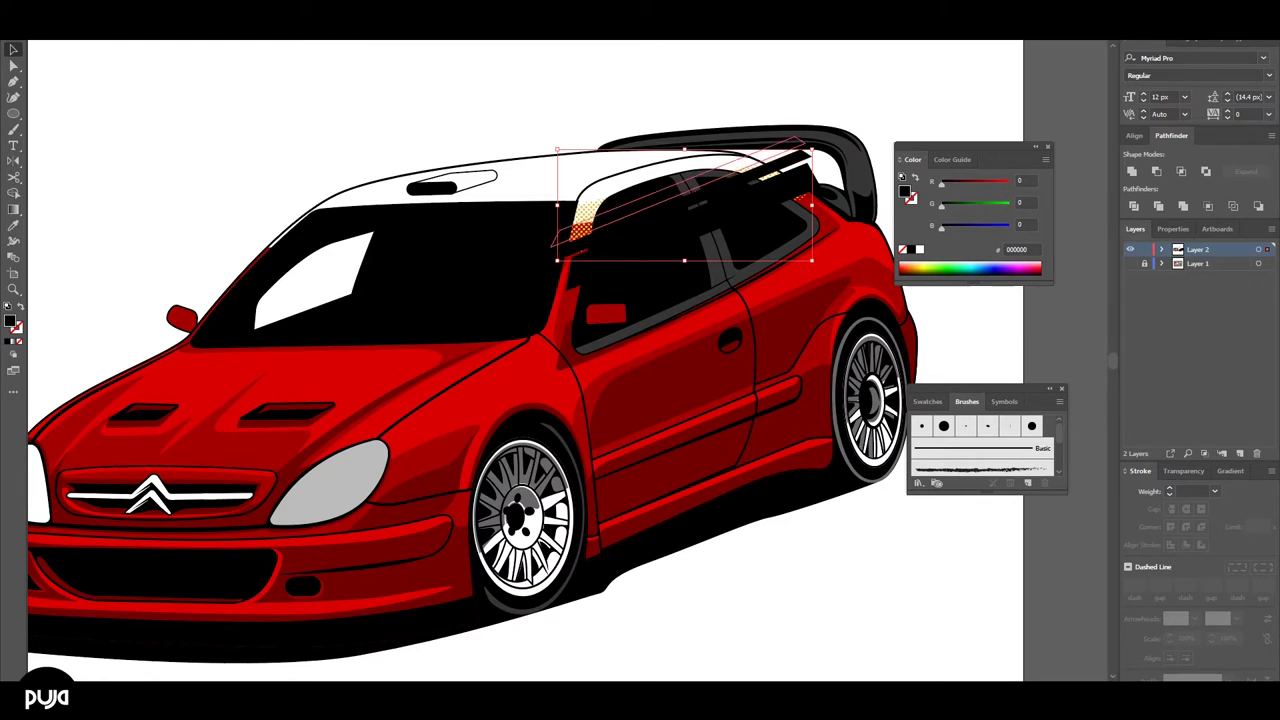
pyautogui.moveTo(664, 208); pyautogui.dragTo(652, 195)
pyautogui.press('a')
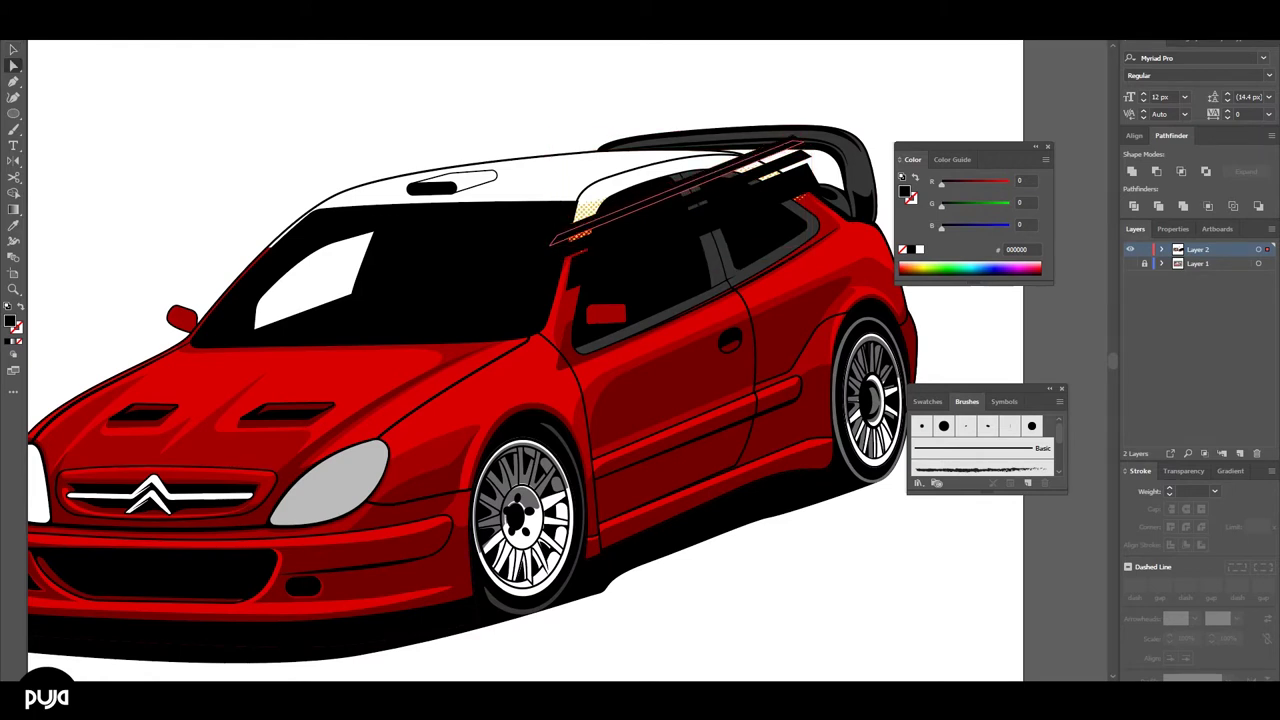
pyautogui.press('v')
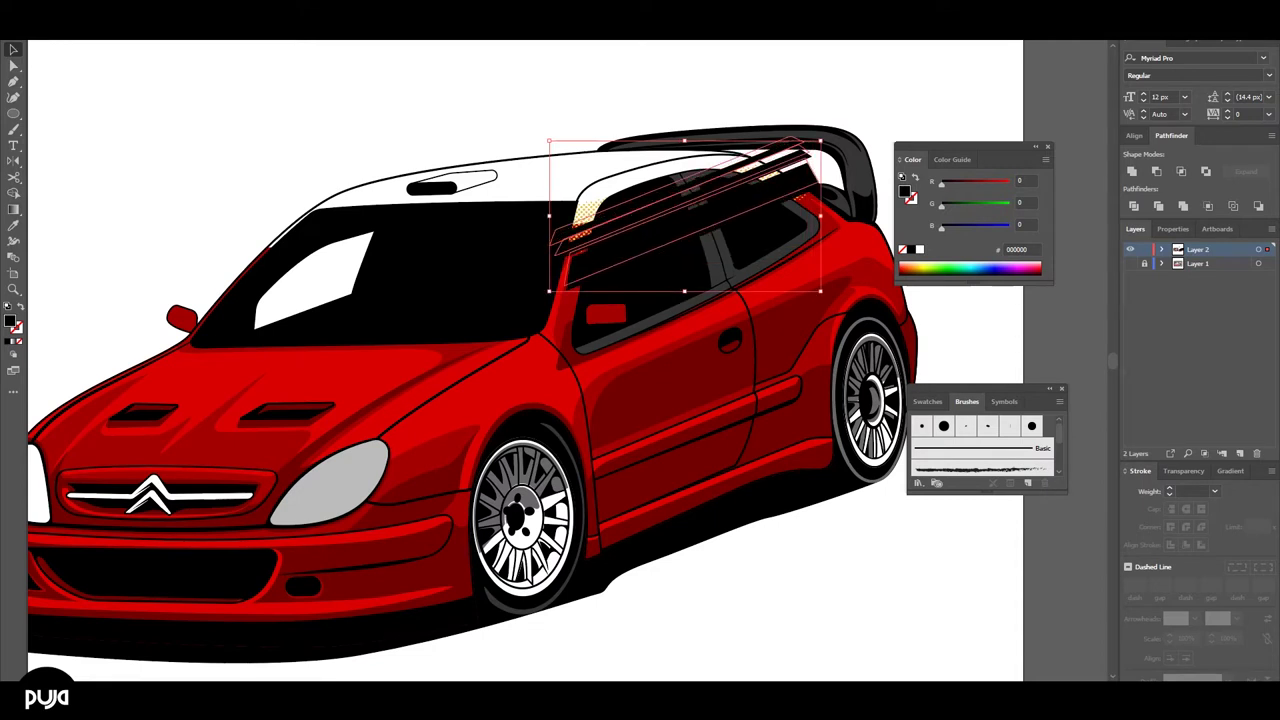
pyautogui.rightClick(686, 198)
pyautogui.rightClick(652, 238)
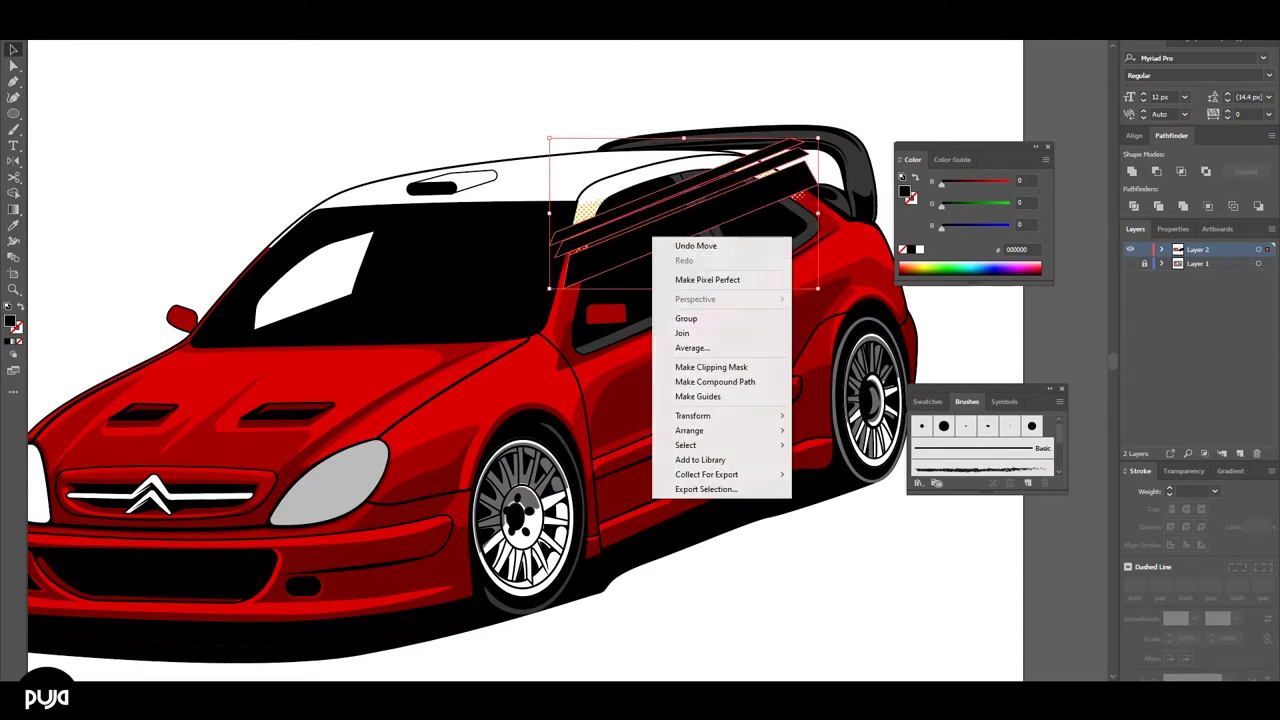
pyautogui.click(686, 318)
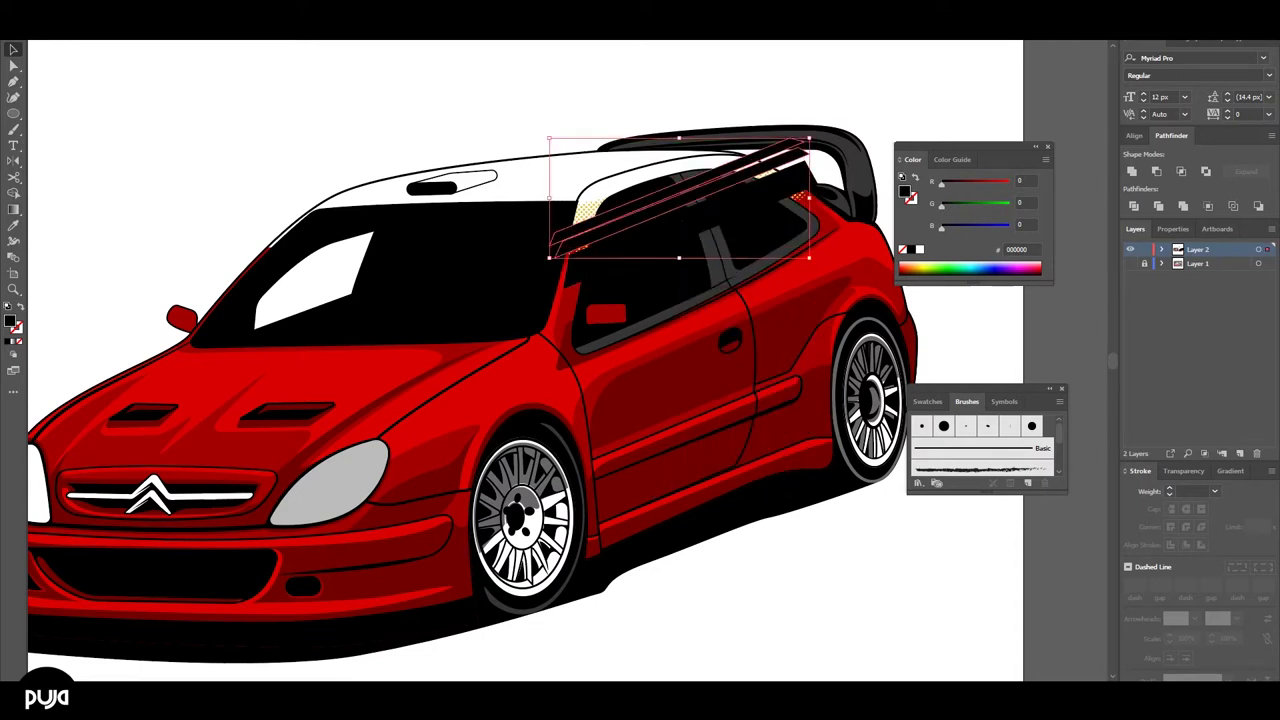
pyautogui.press('e')
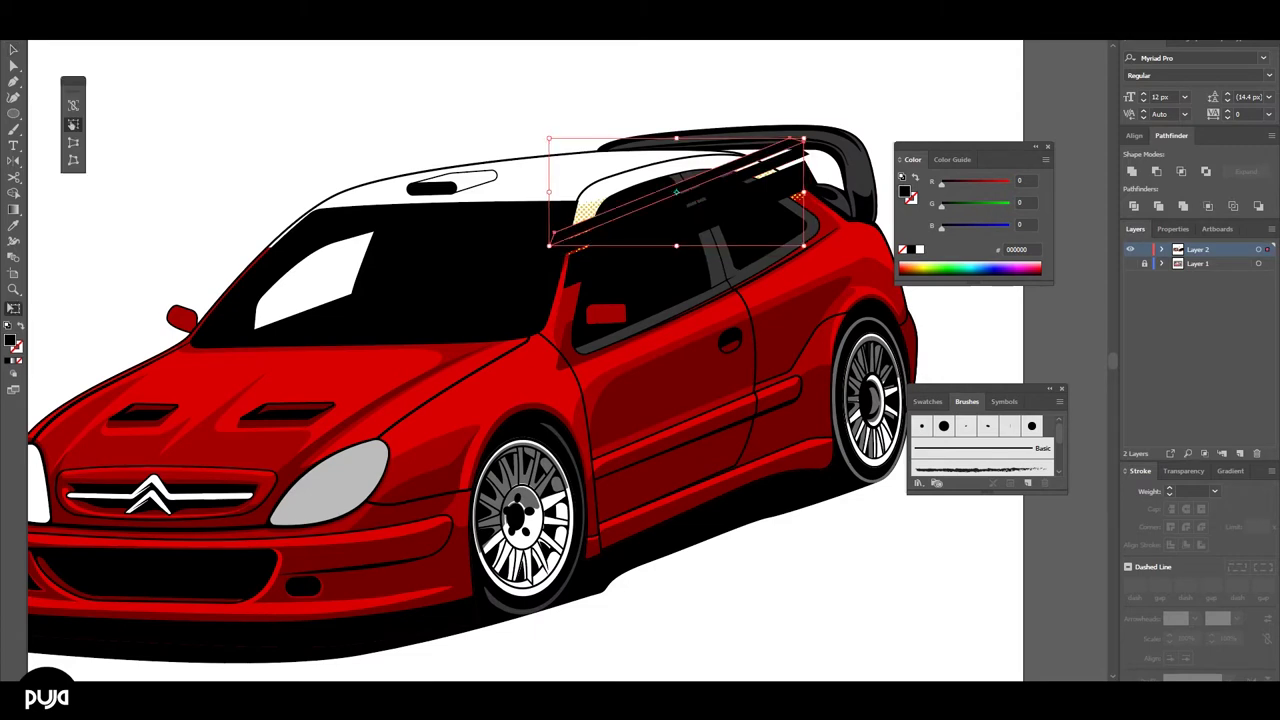
# - Copy the roof strips lower, then try and undo clipping them inside the side window
pyautogui.press('v')
pyautogui.moveTo(676, 190); pyautogui.dragTo(680, 230)
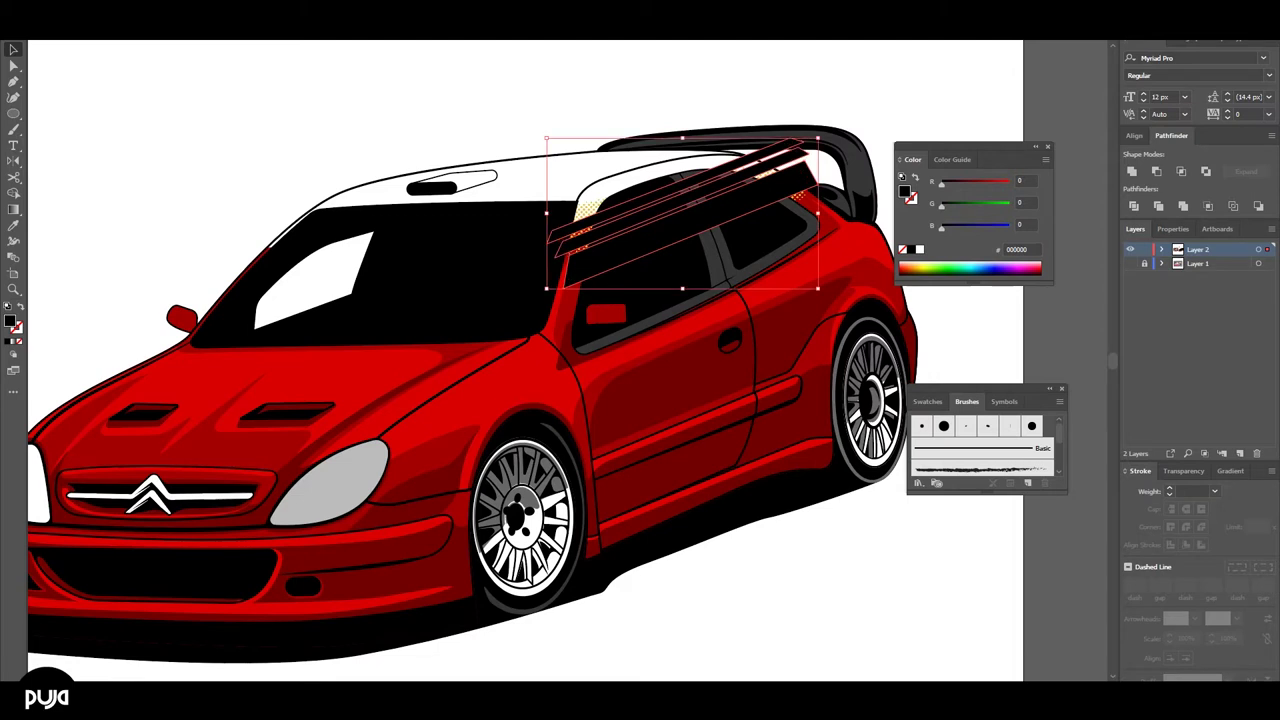
pyautogui.keyDown('shift'); pyautogui.click(655, 212); pyautogui.keyUp('shift')
pyautogui.hotkey('ctrl', '7')
pyautogui.hotkey('ctrl', 'z')
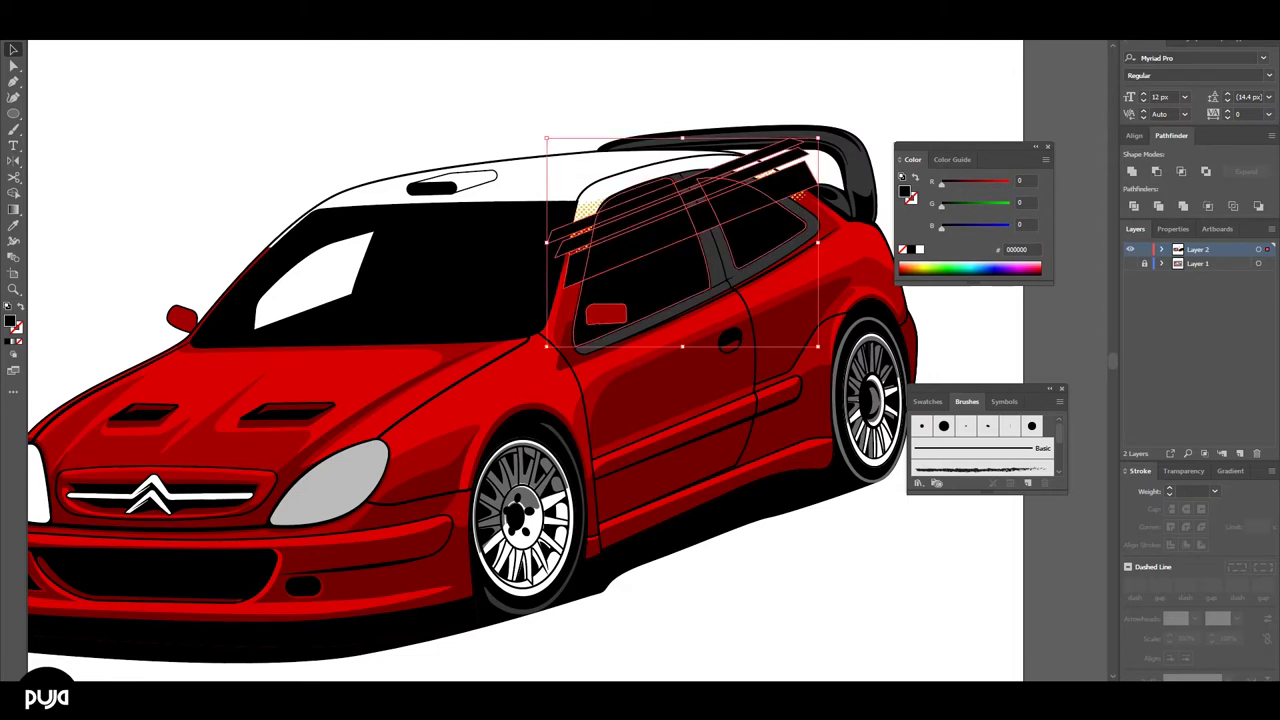
# - Select only the roof stripes and drag them down over the side windows
pyautogui.press('a')
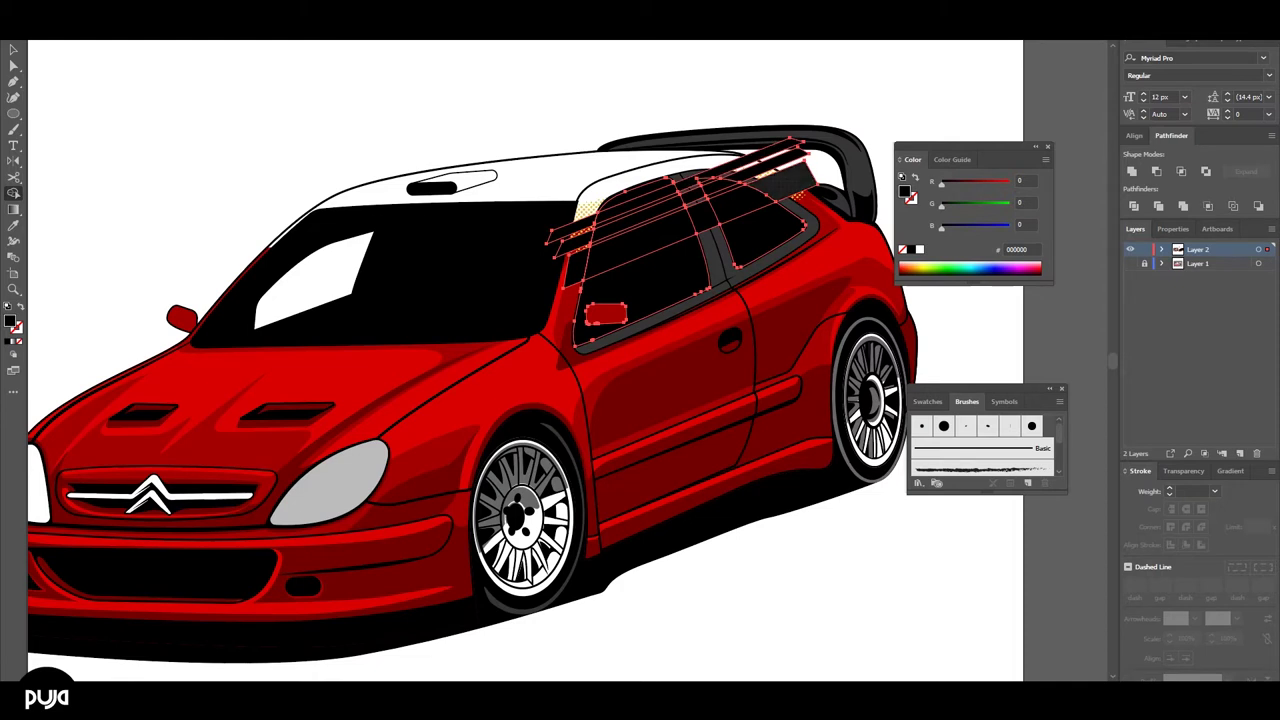
pyautogui.press('v')
pyautogui.hotkey('ctrl', 'shift', 'a')
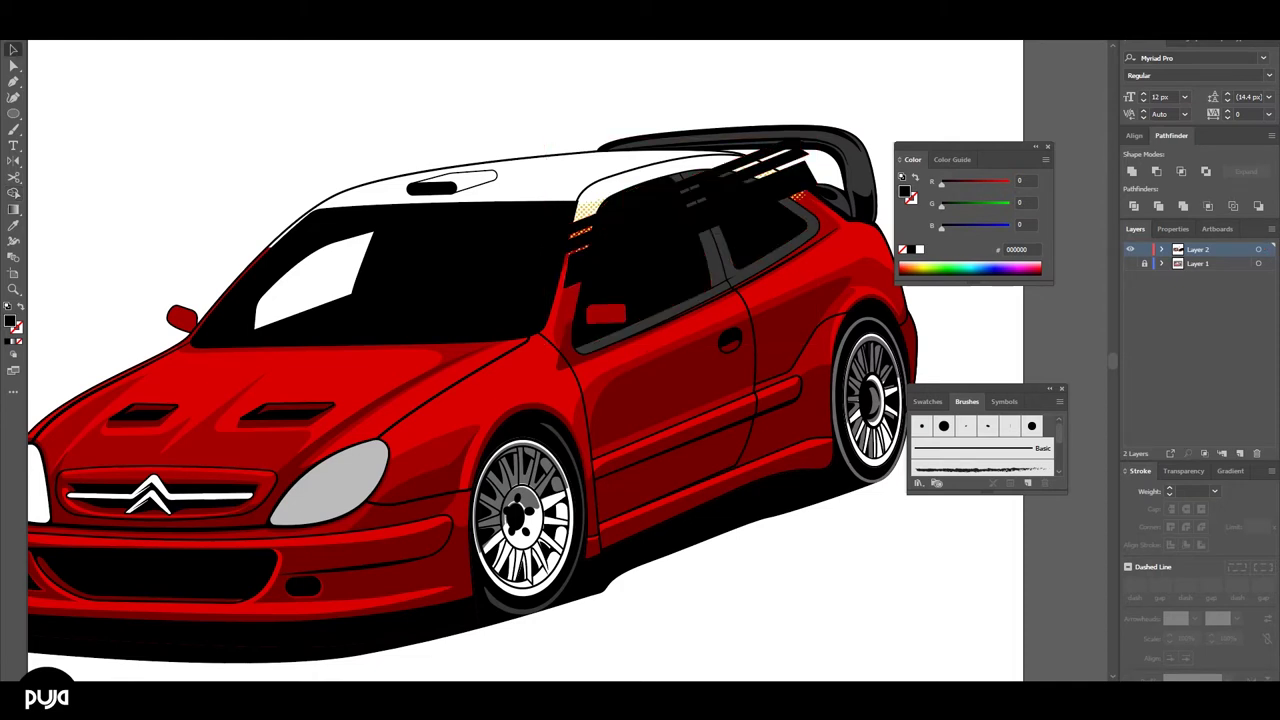
pyautogui.click(695, 185)
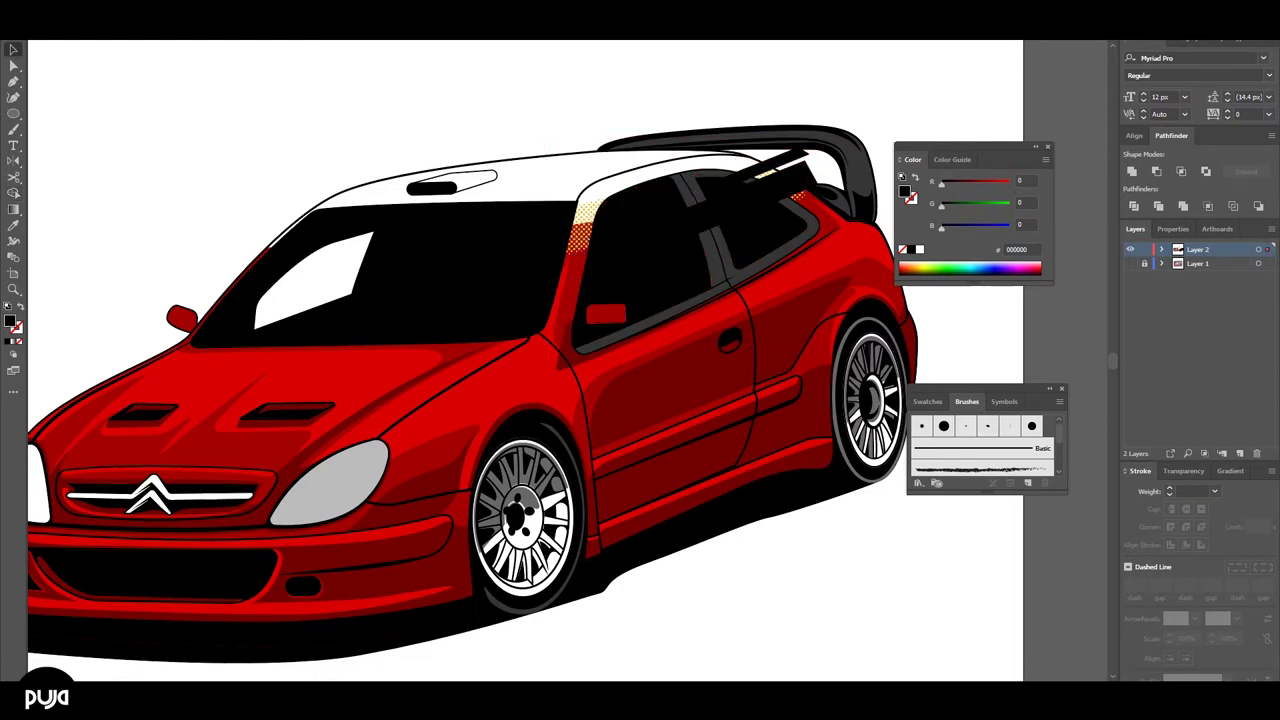
pyautogui.moveTo(695, 185); pyautogui.dragTo(635, 251)
# - Sample light grey #BCBCBC with the Eyedropper as the window stripes' fill
pyautogui.press('i')
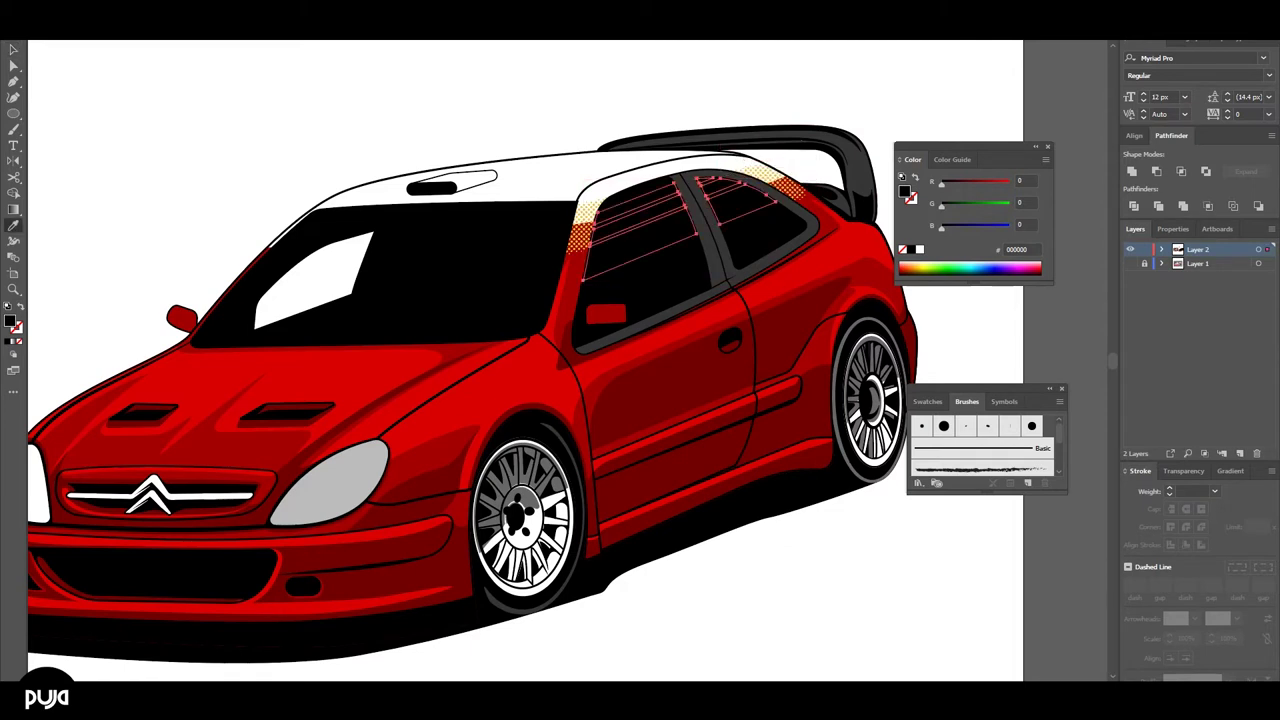
pyautogui.click(330, 480)
pyautogui.press('a')
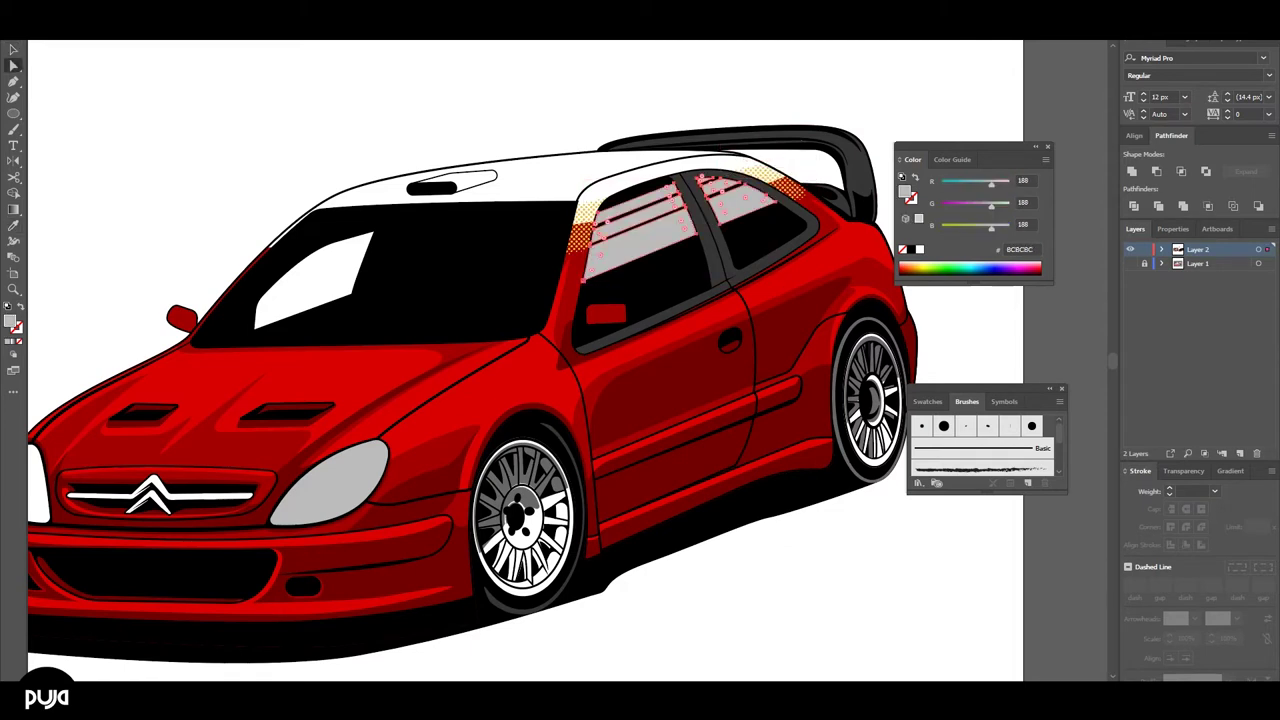
pyautogui.click(650, 240)
# - Select the window frame group, then deselect and zoom in around the side window
pyautogui.press('v')
pyautogui.click(712, 250)
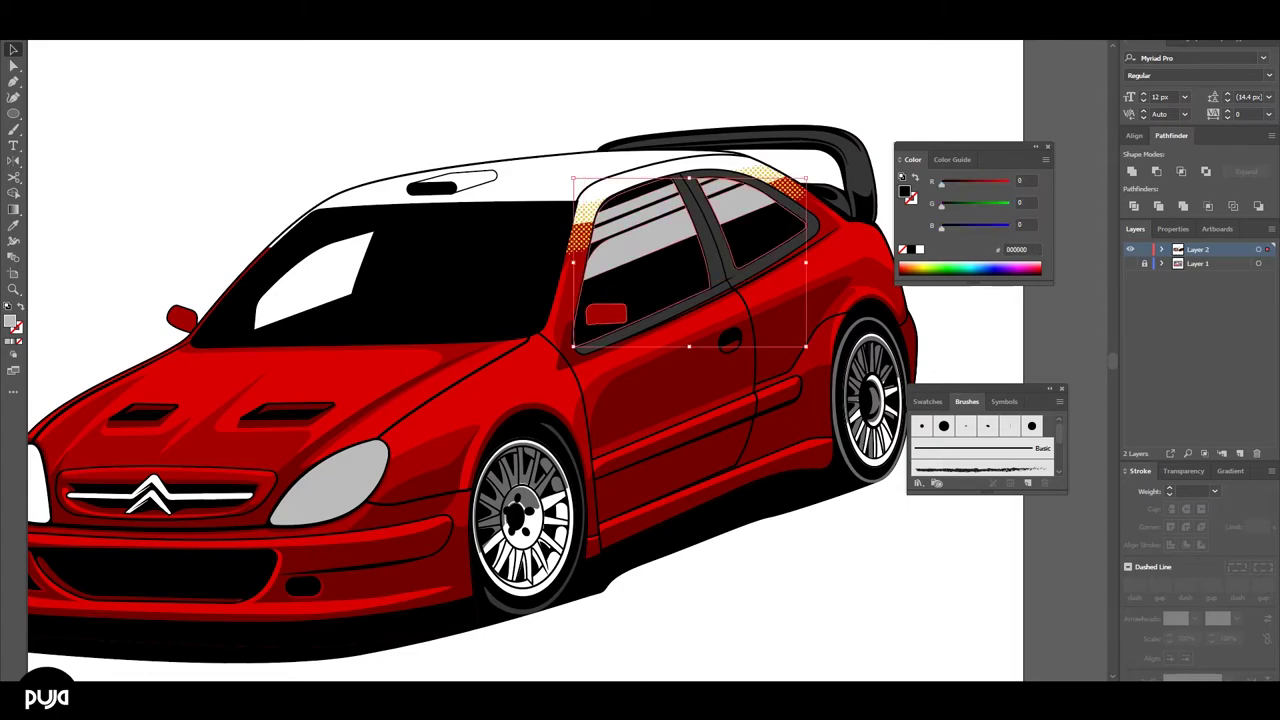
pyautogui.hotkey('ctrl', 'shift', 'a')
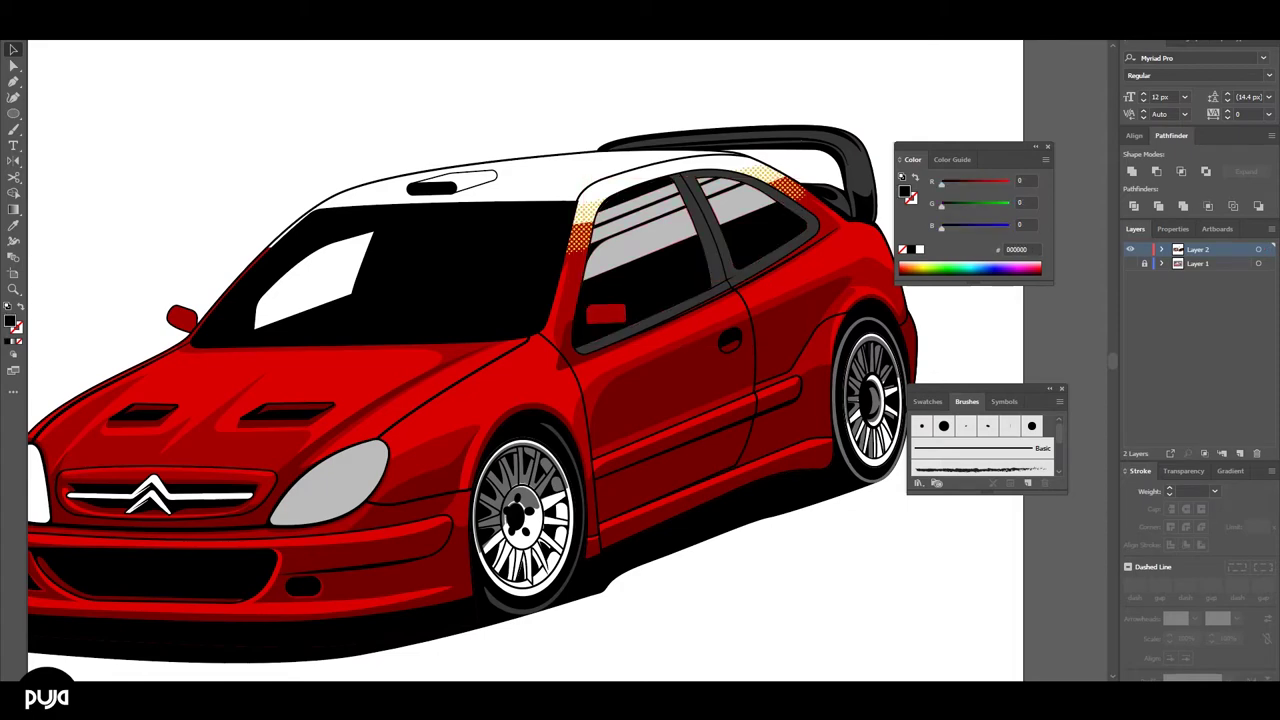
pyautogui.hotkey('ctrl', '-')
pyautogui.hotkey('ctrl', '+')
pyautogui.hotkey('ctrl', '+')
pyautogui.click(673, 200)
# - Isolate the stripe compound path, then drag a lower-left stripe anchor to the window edge
pyautogui.press('v')
pyautogui.doubleClick(660, 200)
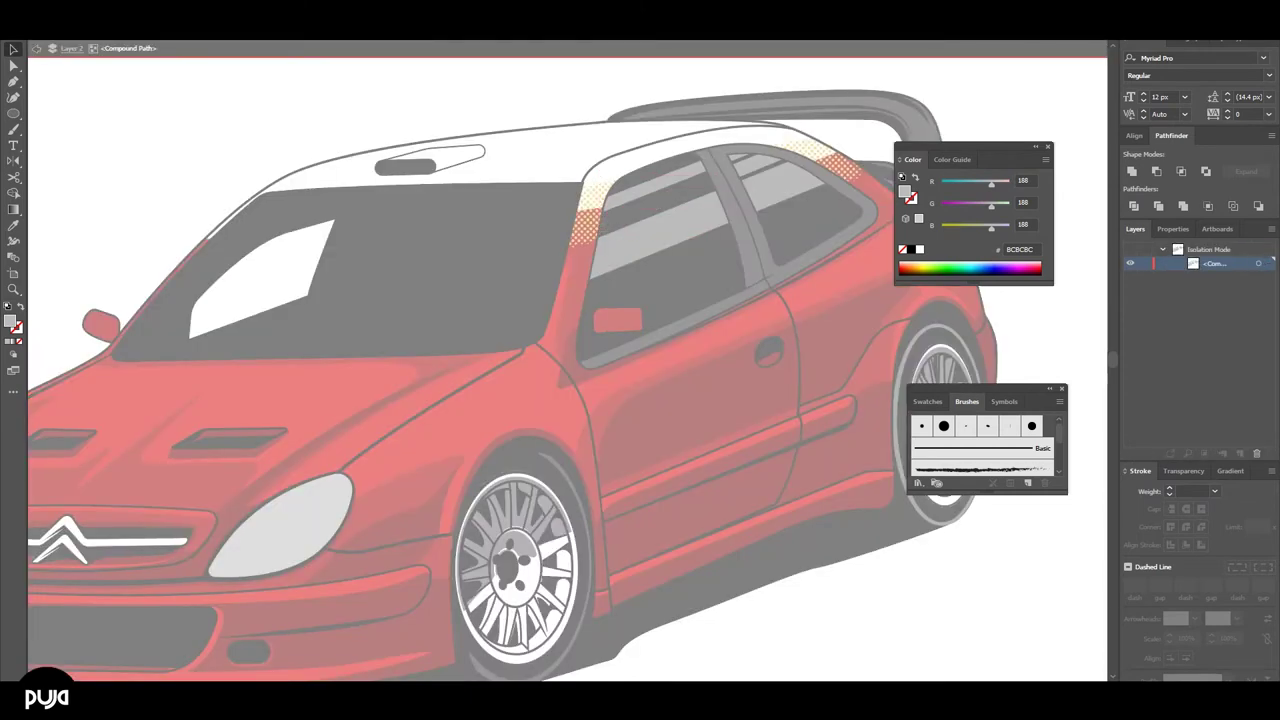
pyautogui.press('Escape')
pyautogui.press('a')
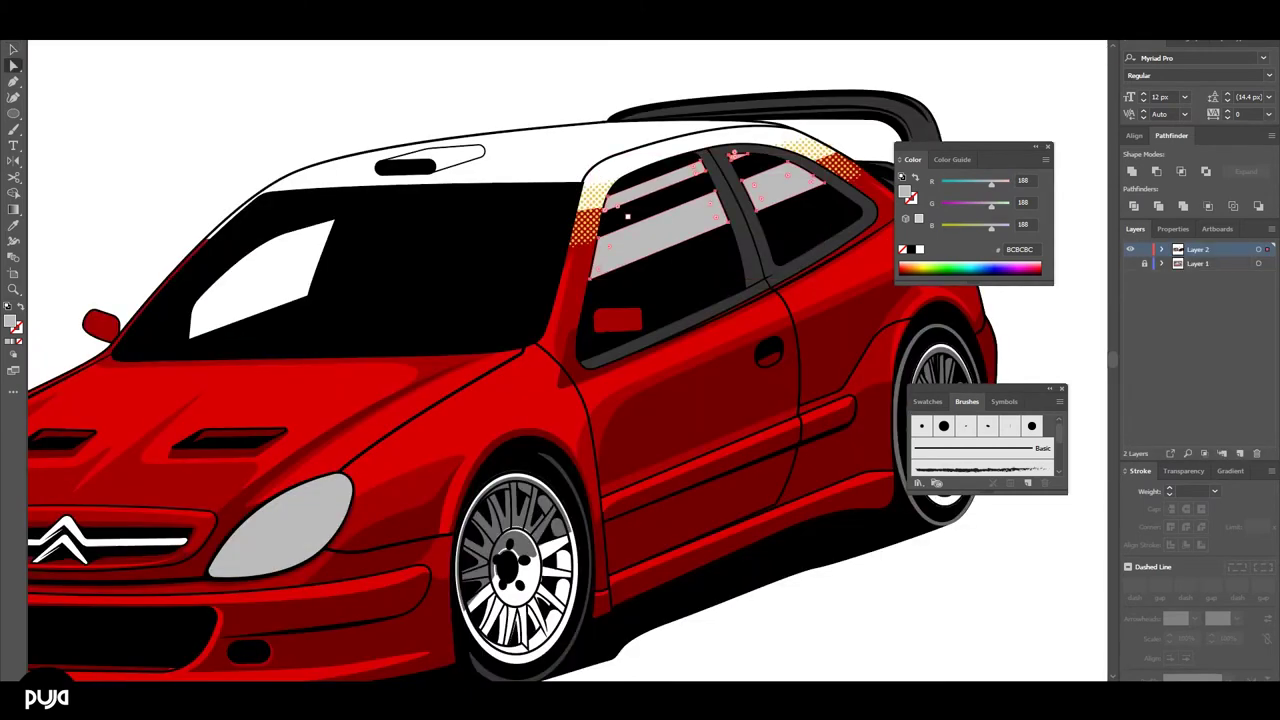
pyautogui.moveTo(598, 245); pyautogui.dragTo(590, 278)
# - Select the rear and front door window stripes, then select the whole window group
pyautogui.click(788, 166)
pyautogui.keyDown('shift'); pyautogui.click(663, 188); pyautogui.keyUp('shift')
pyautogui.hotkey('ctrl', 'shift', 'a')
pyautogui.press('v')
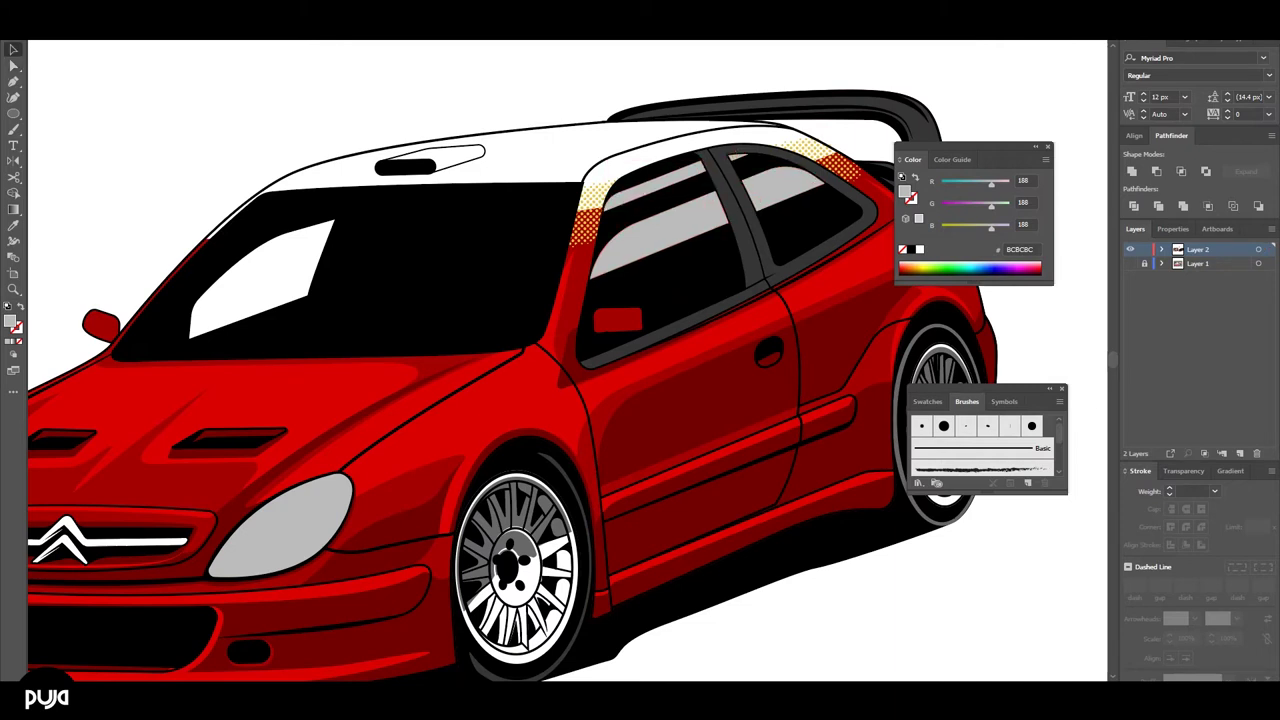
pyautogui.click(626, 213)
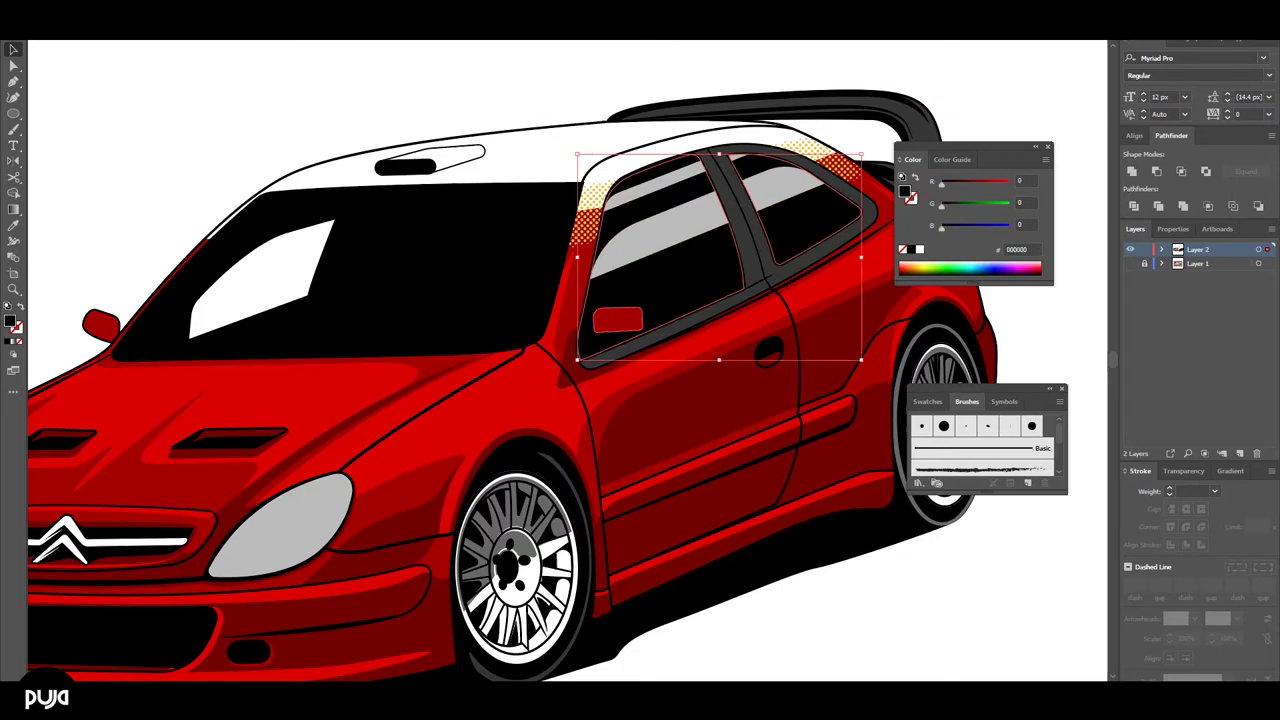
# - Drag the door-window reflection's lower-right anchor down and curve its upper-right edge, zooming to check
pyautogui.click(650, 220)
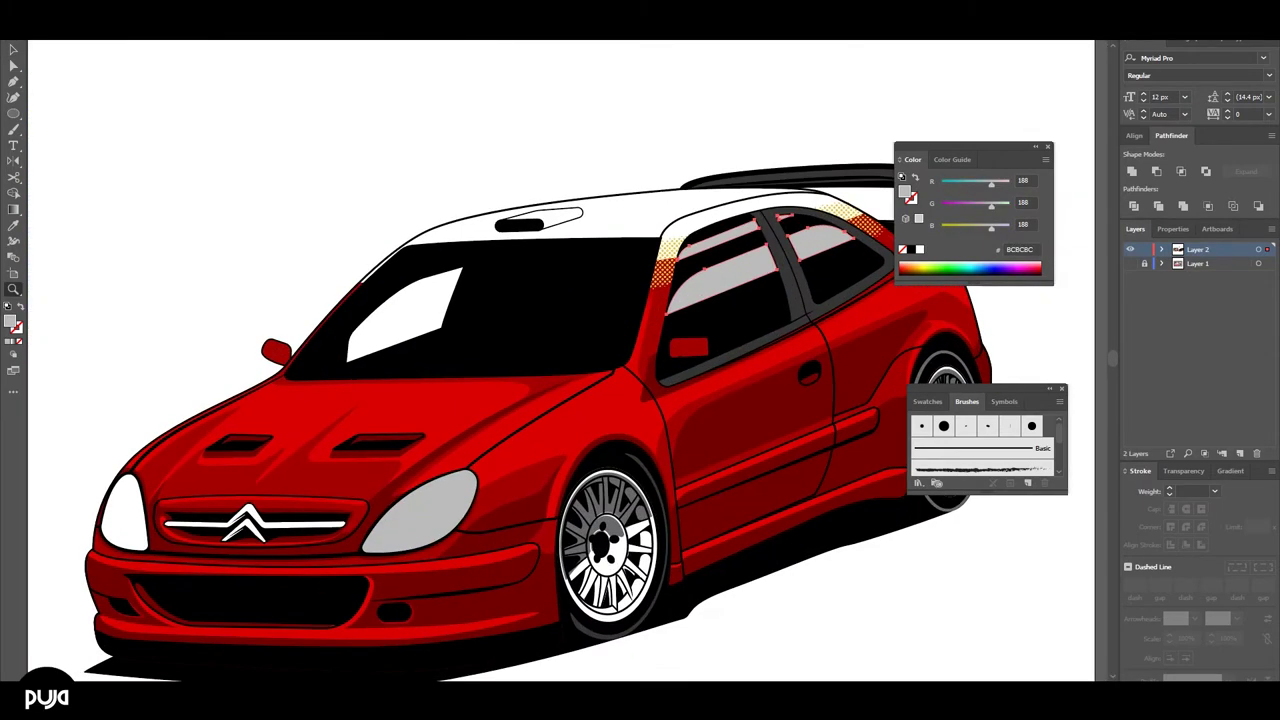
pyautogui.press('v')
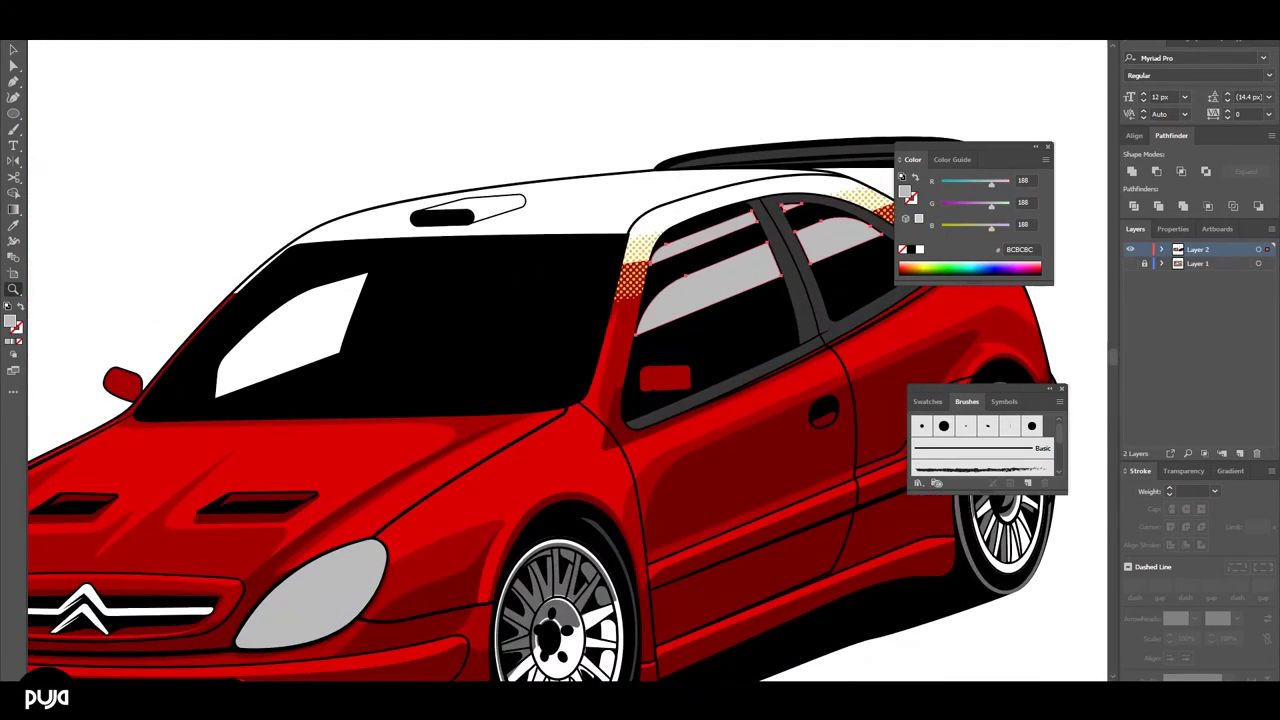
pyautogui.press('a')
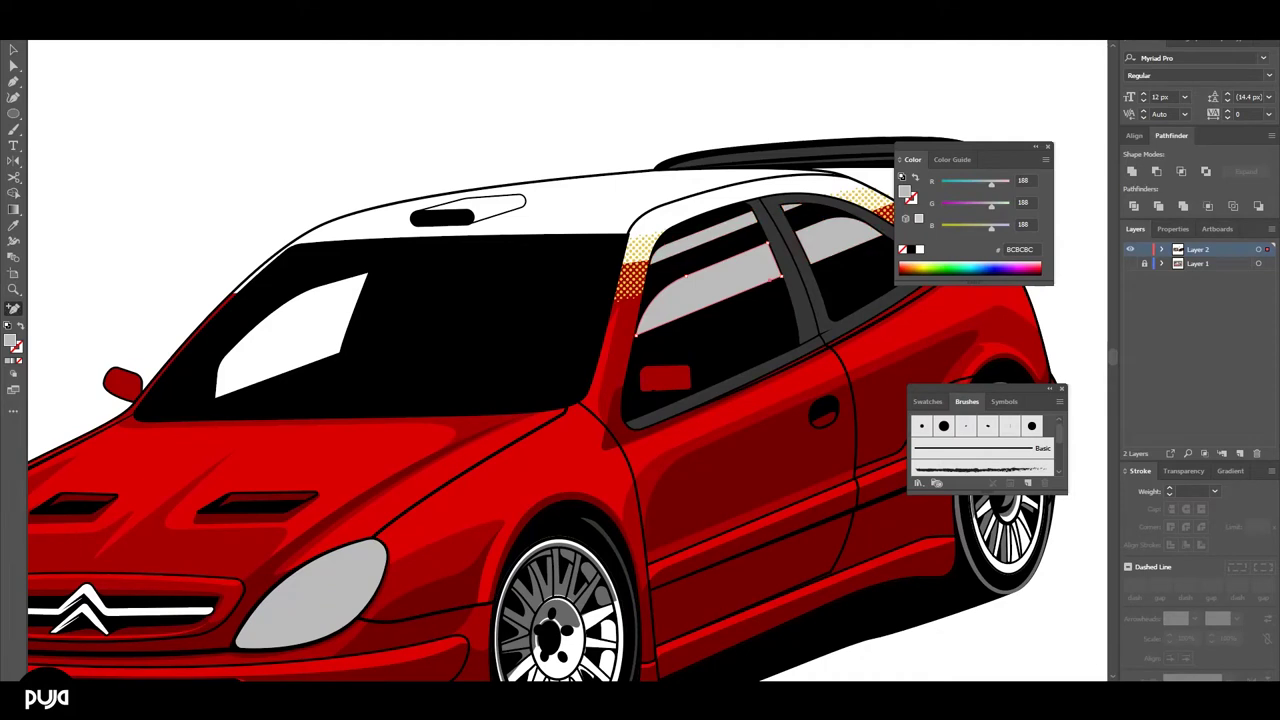
pyautogui.press('a')
pyautogui.moveTo(781, 277); pyautogui.dragTo(789, 300)
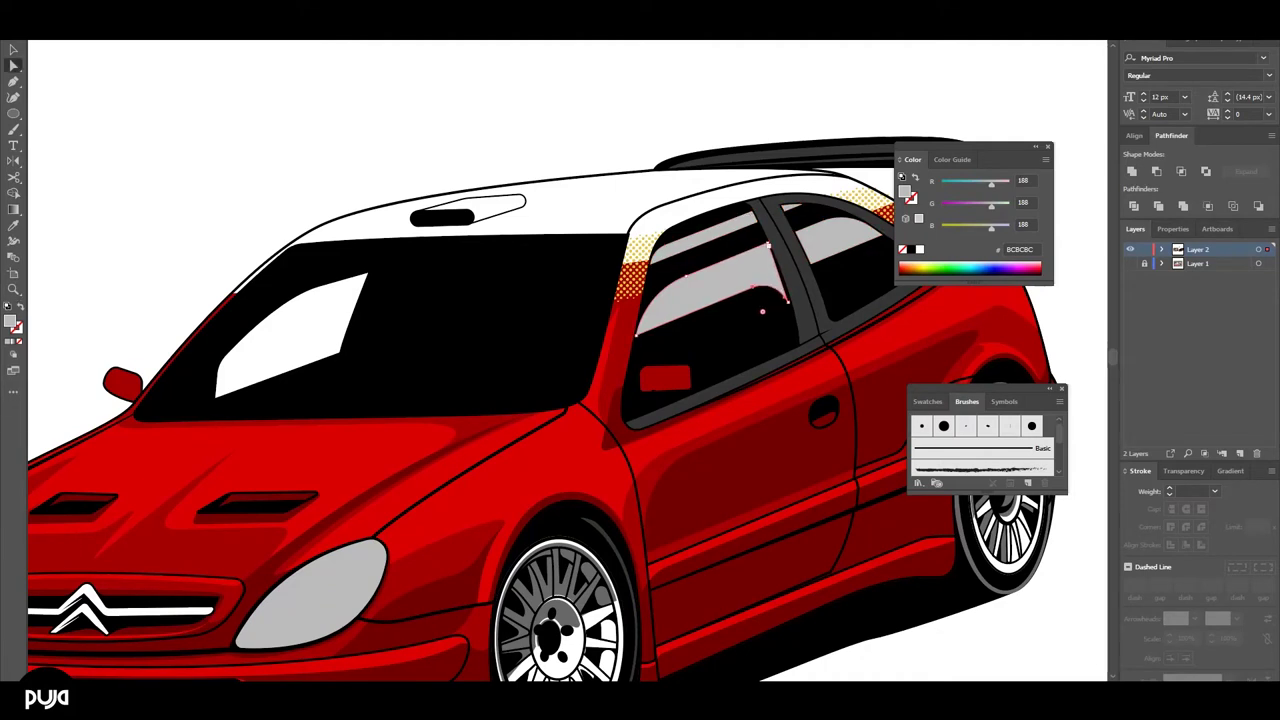
pyautogui.moveTo(767, 252); pyautogui.dragTo(741, 300)
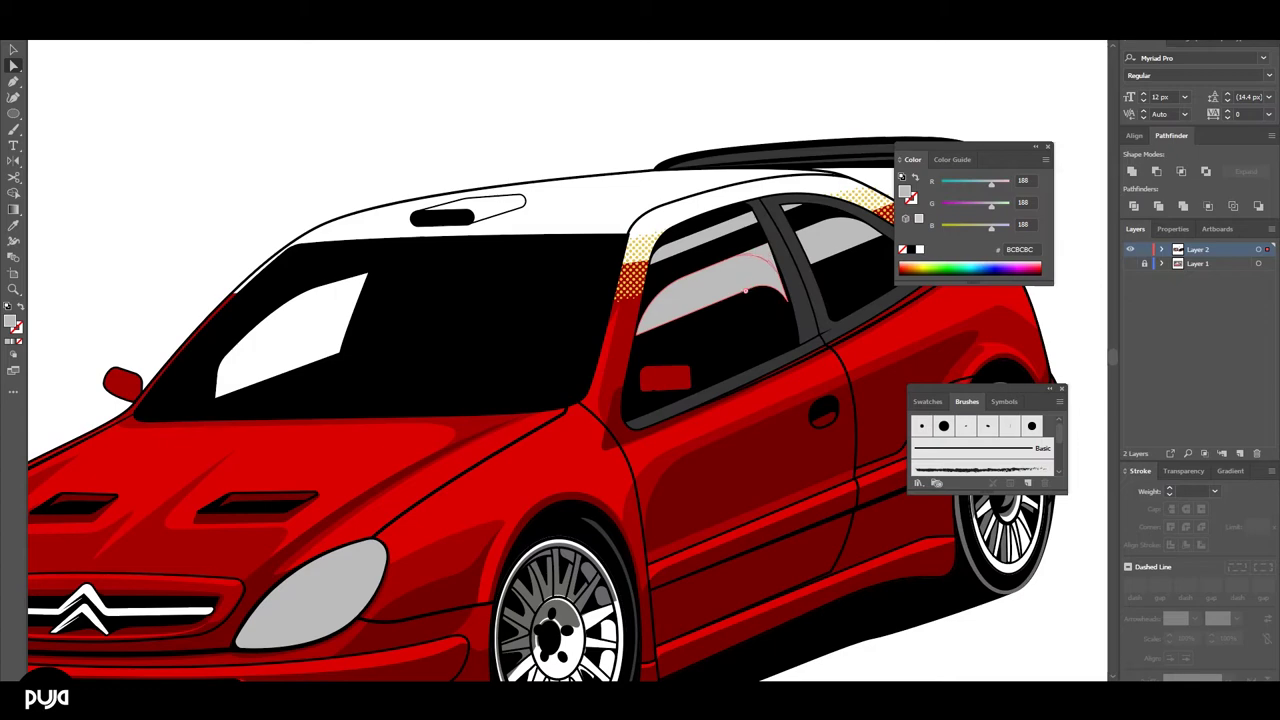
pyautogui.press('z')
pyautogui.keyDown('alt'); pyautogui.click(741, 300); pyautogui.keyUp('alt')
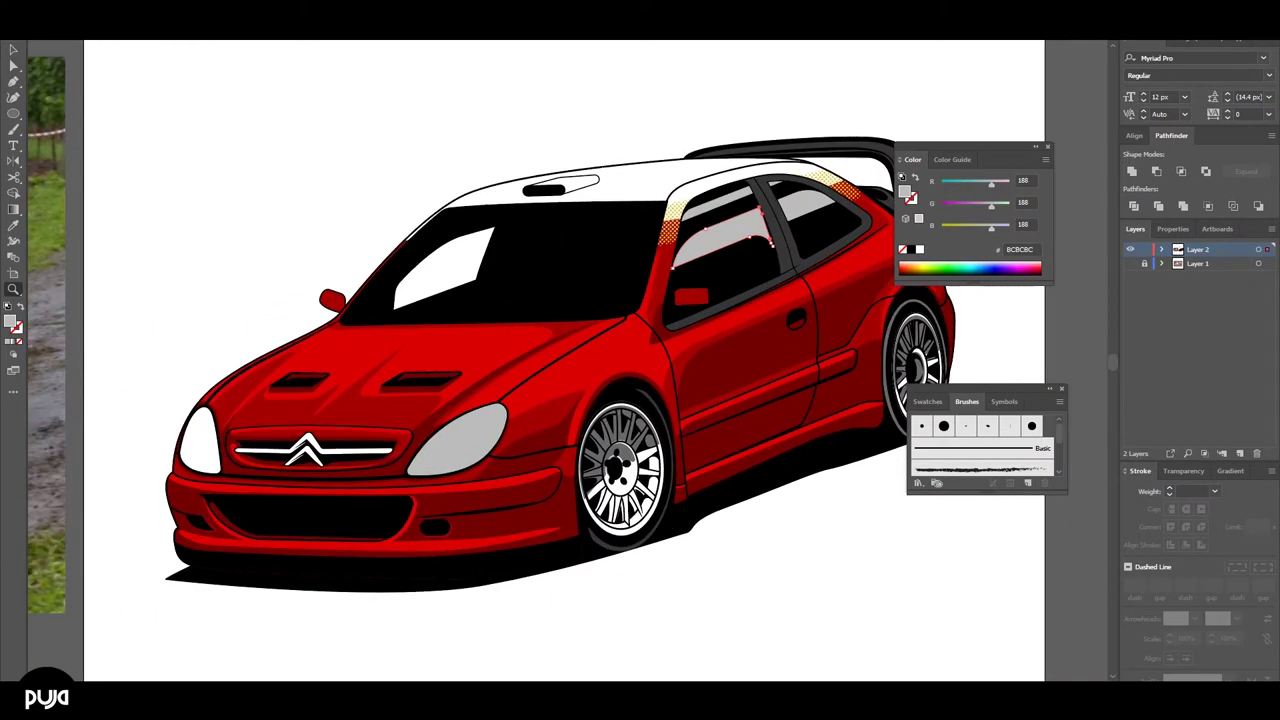
pyautogui.moveTo(741, 300)
pyautogui.mouseDown()
pyautogui.moveTo(772, 240)
pyautogui.moveTo(730, 233)
pyautogui.mouseUp()
# - Draw a curved pillar shape and subtract it from the window reflections with Minus Front
pyautogui.press('p')
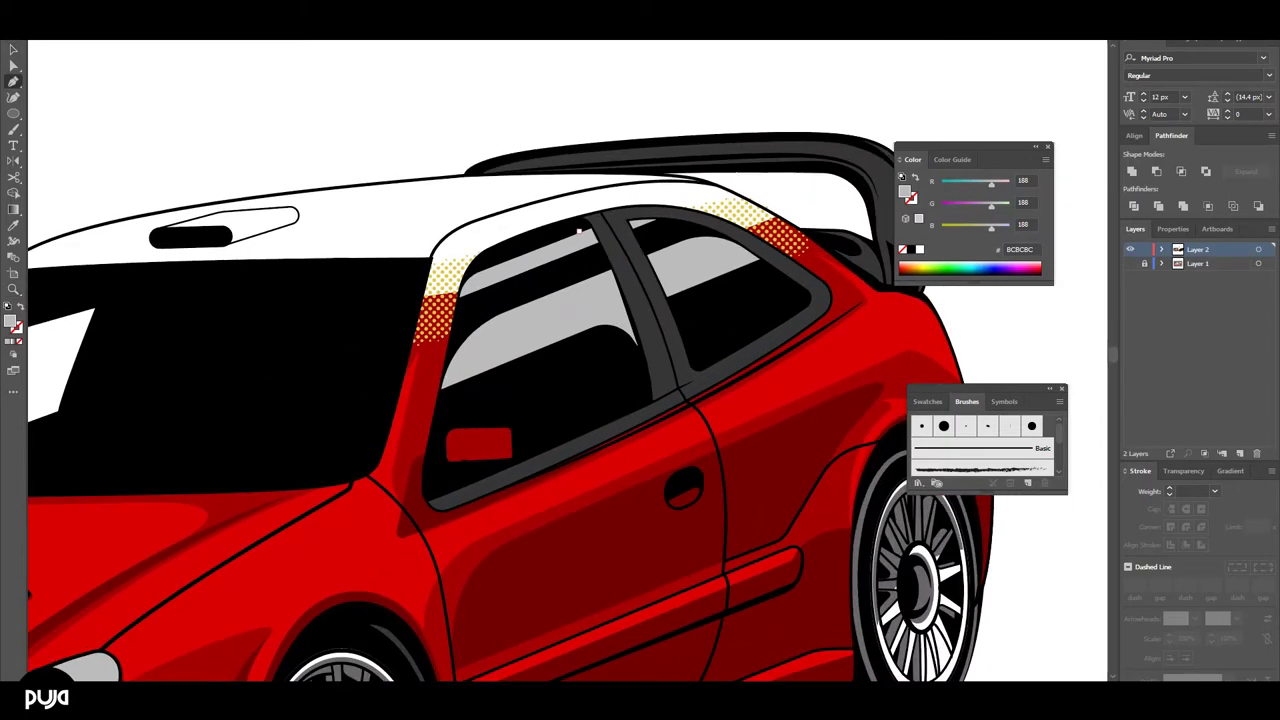
pyautogui.click(598, 246)
pyautogui.click(634, 345)
pyautogui.moveTo(655, 383); pyautogui.dragTo(672, 372)
pyautogui.click(685, 328)
pyautogui.moveTo(632, 214); pyautogui.dragTo(617, 190)
pyautogui.click(598, 246)
pyautogui.press('v')
pyautogui.moveTo(440, 198); pyautogui.dragTo(760, 388)
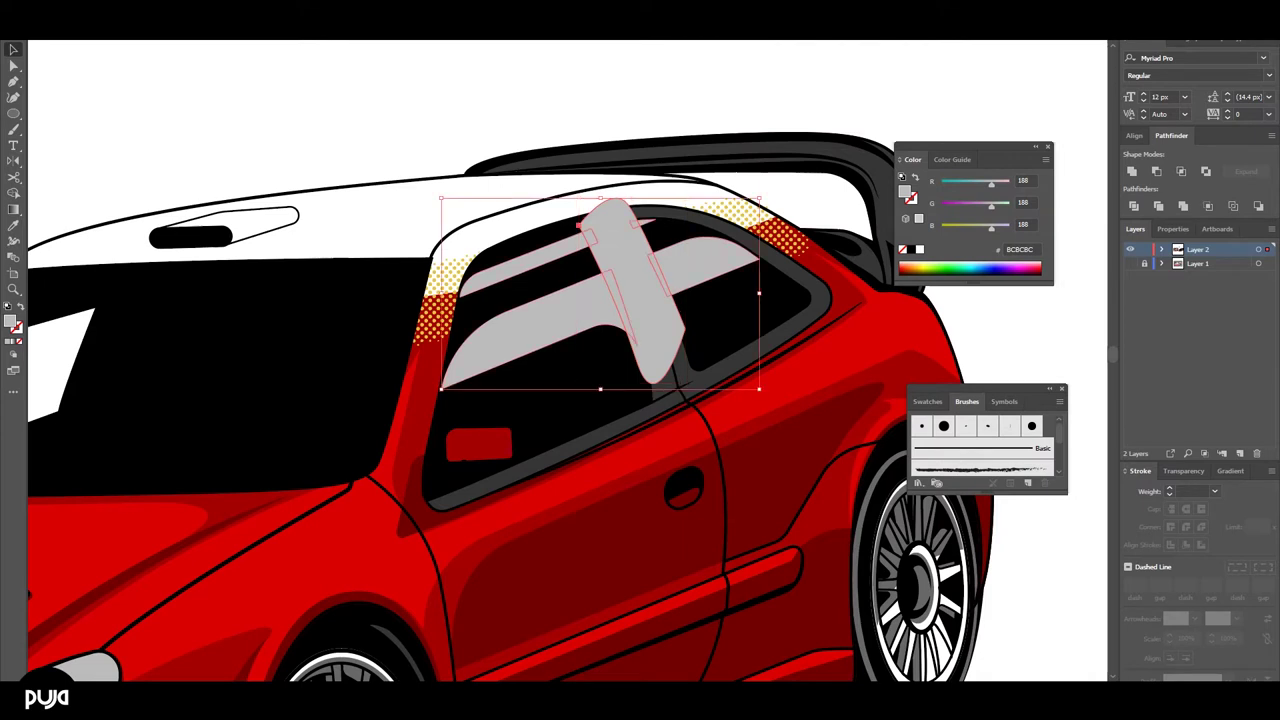
pyautogui.click(1157, 171)
# - Draw a left front-pillar shape and ungroup the window group
pyautogui.press('p')
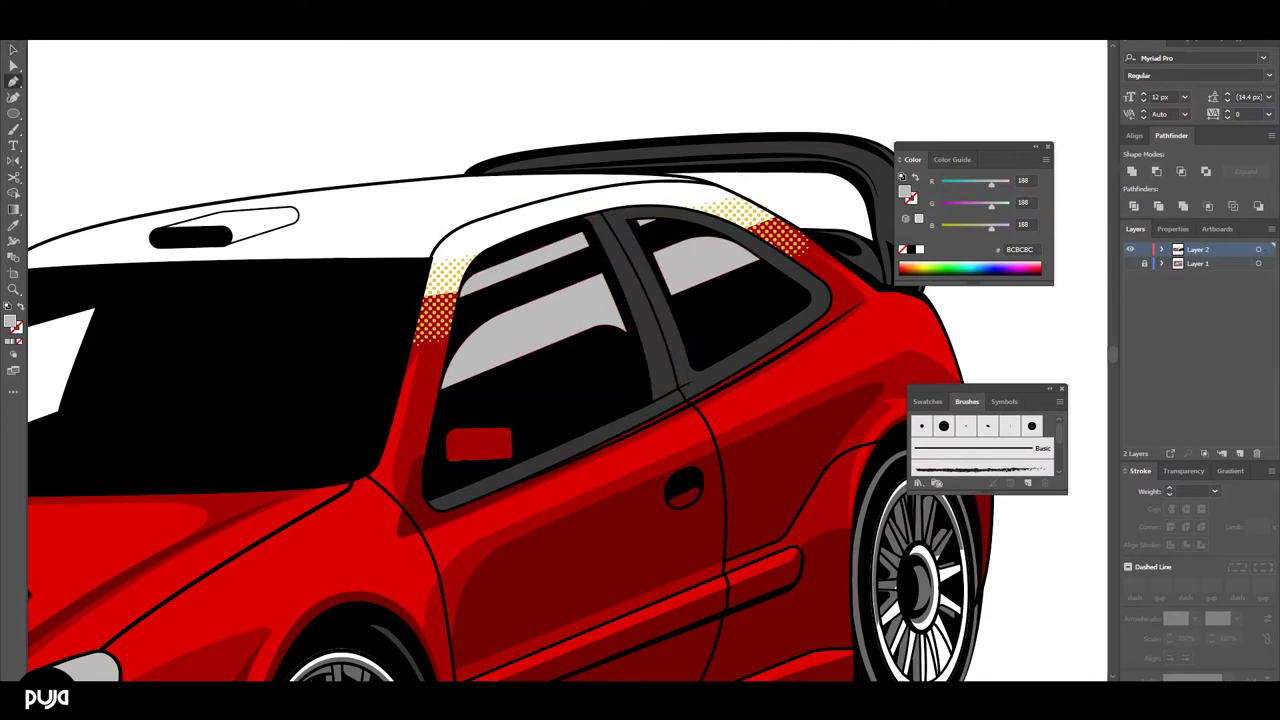
pyautogui.click(426, 510)
pyautogui.click(482, 440)
pyautogui.click(482, 262)
pyautogui.press('v')
pyautogui.rightClick(551, 314)
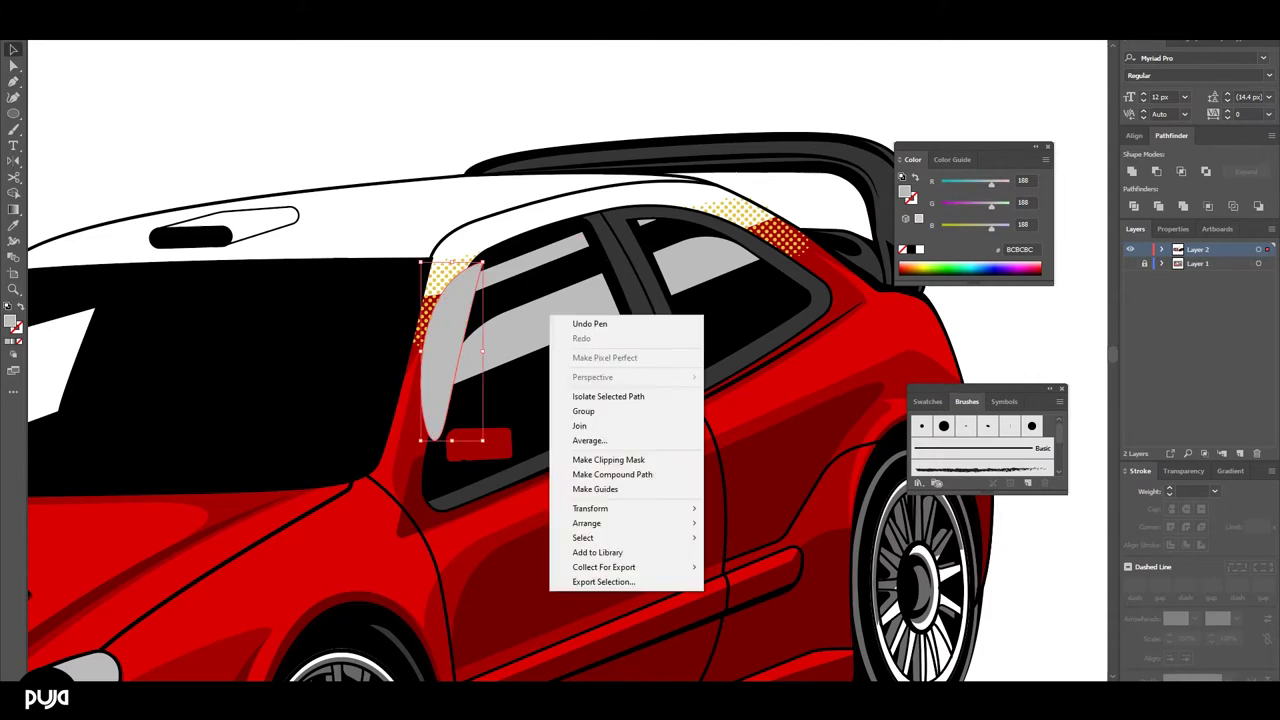
pyautogui.keyDown('shift'); pyautogui.click(560, 300); pyautogui.keyUp('shift')
pyautogui.rightClick(548, 262)
pyautogui.click(586, 370)
pyautogui.rightClick(586, 290)
pyautogui.press('Escape')
# - Subtract the left pillar shape from the front window reflection with Minus Front
pyautogui.click(451, 313)
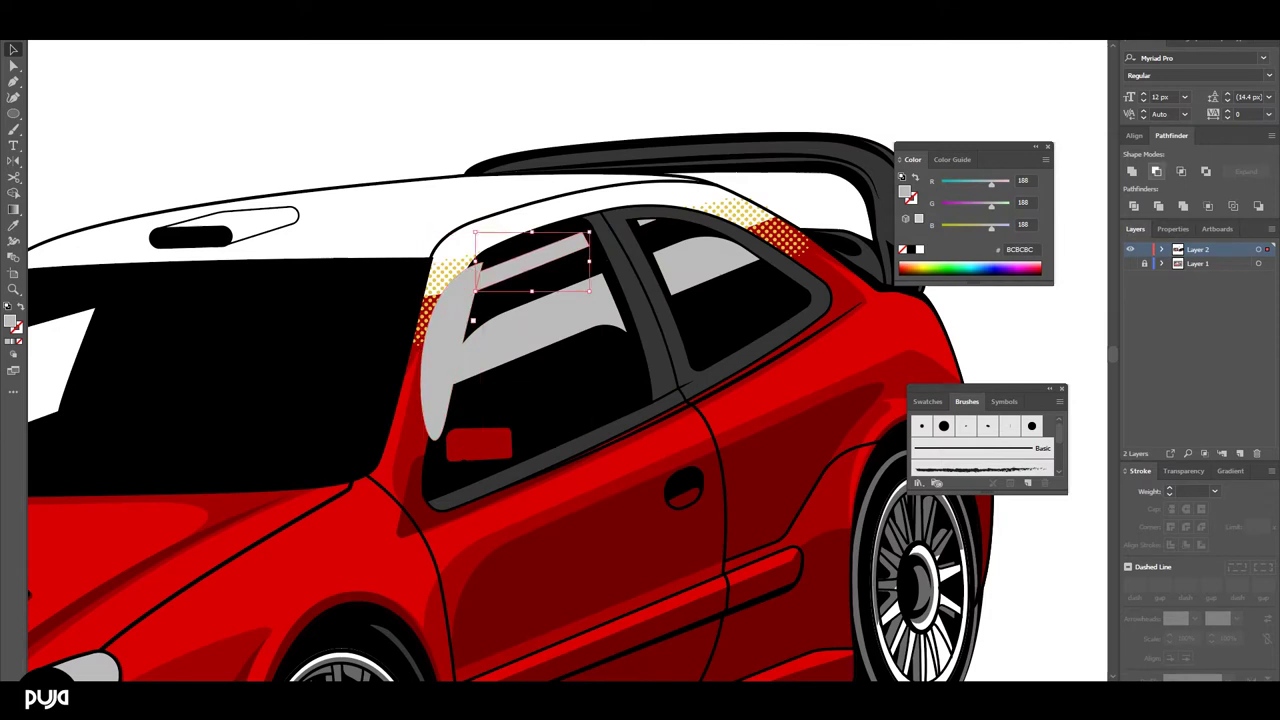
pyautogui.keyDown('shift'); pyautogui.click(472, 320); pyautogui.keyUp('shift')
pyautogui.click(1158, 171)
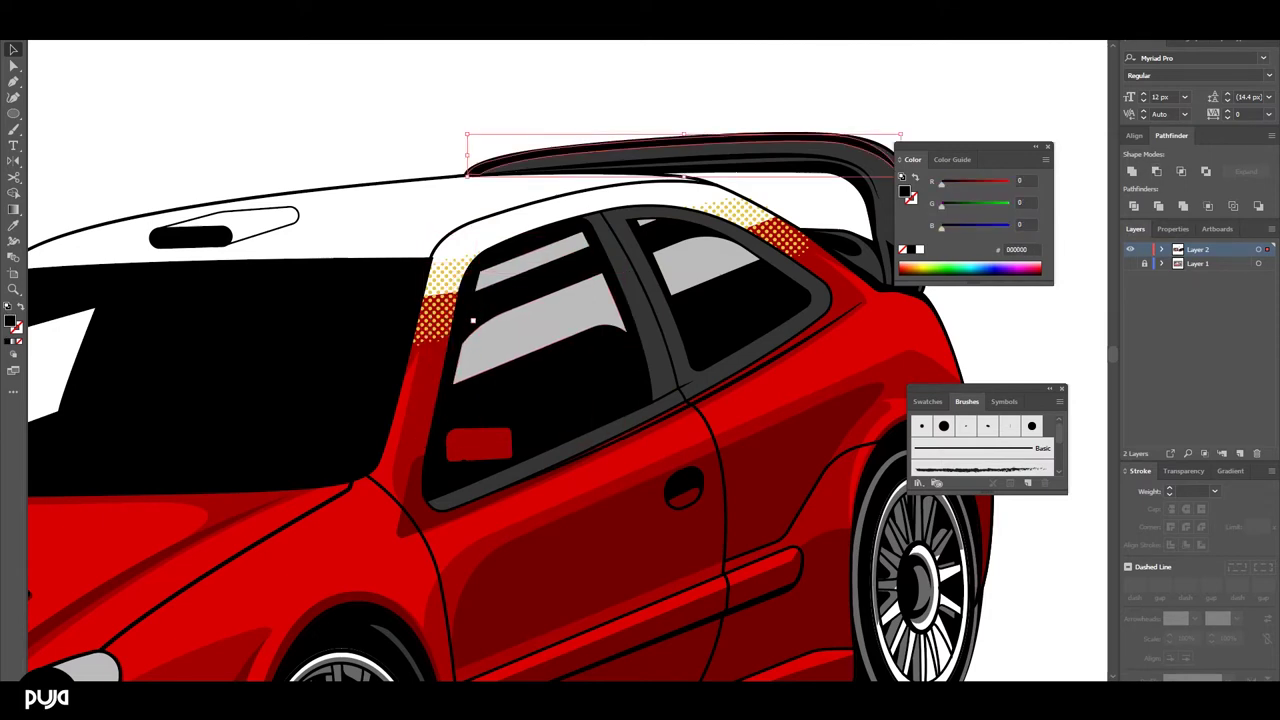
pyautogui.press('a')
pyautogui.click(511, 266)
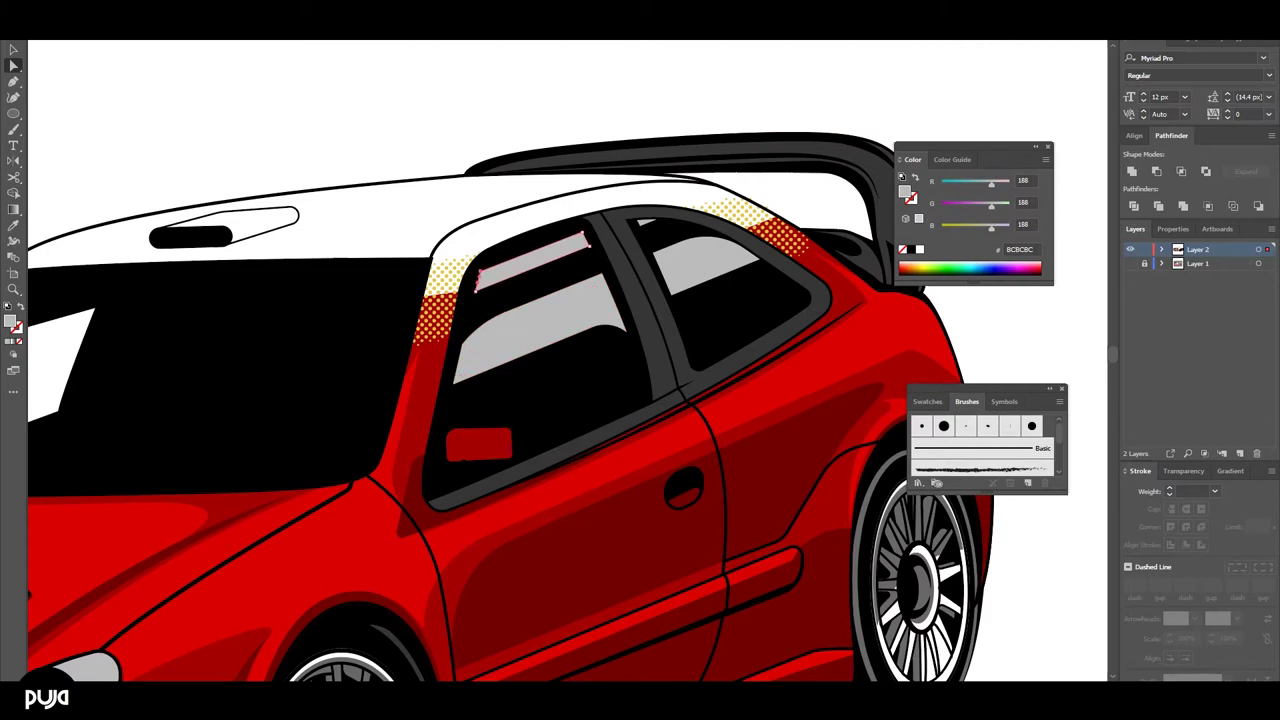
# - Select the lower reflection piece and zoom in on the side windows
pyautogui.click(471, 349)
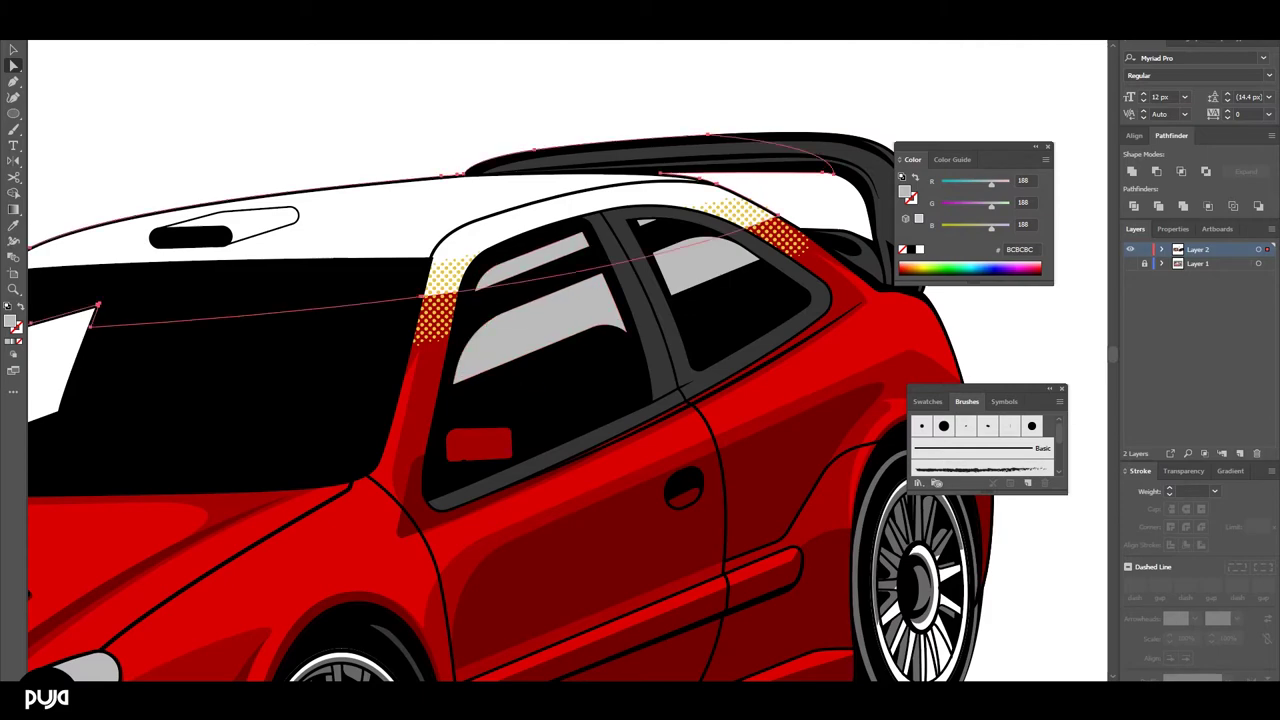
pyautogui.hotkey('ctrl', '-')
pyautogui.hotkey('ctrl', '-')
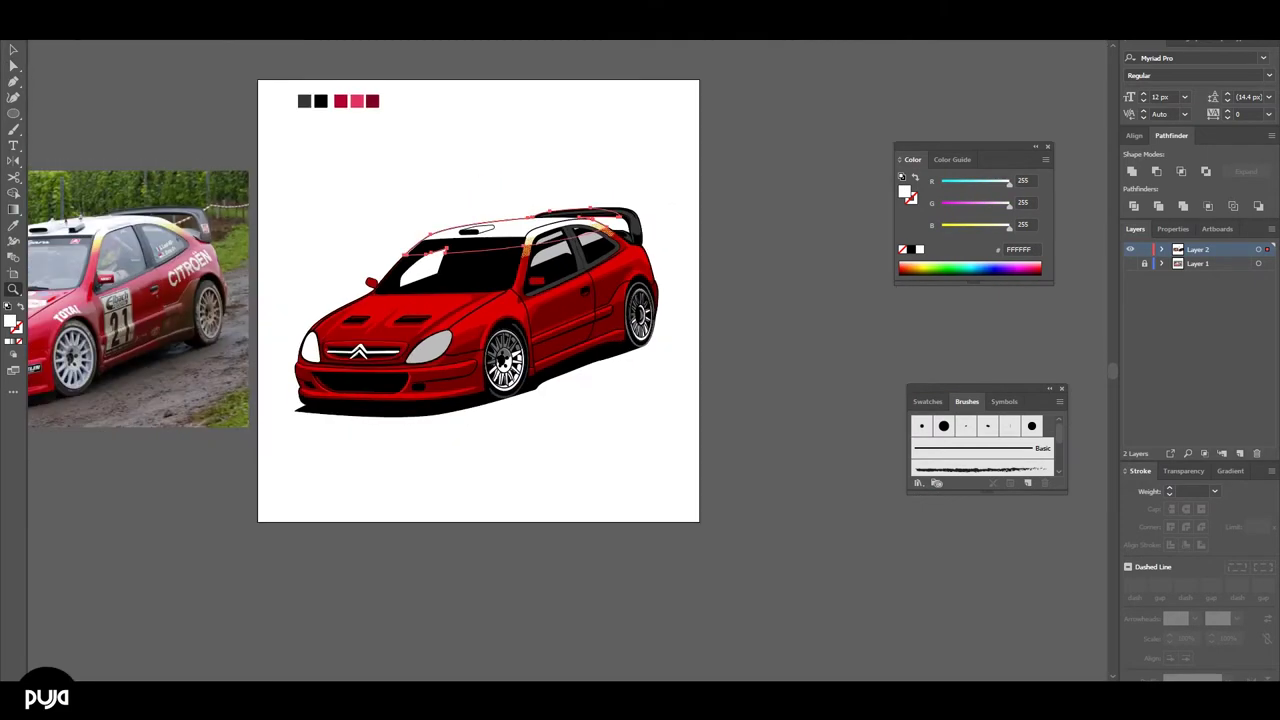
pyautogui.hotkey('ctrl', '+')
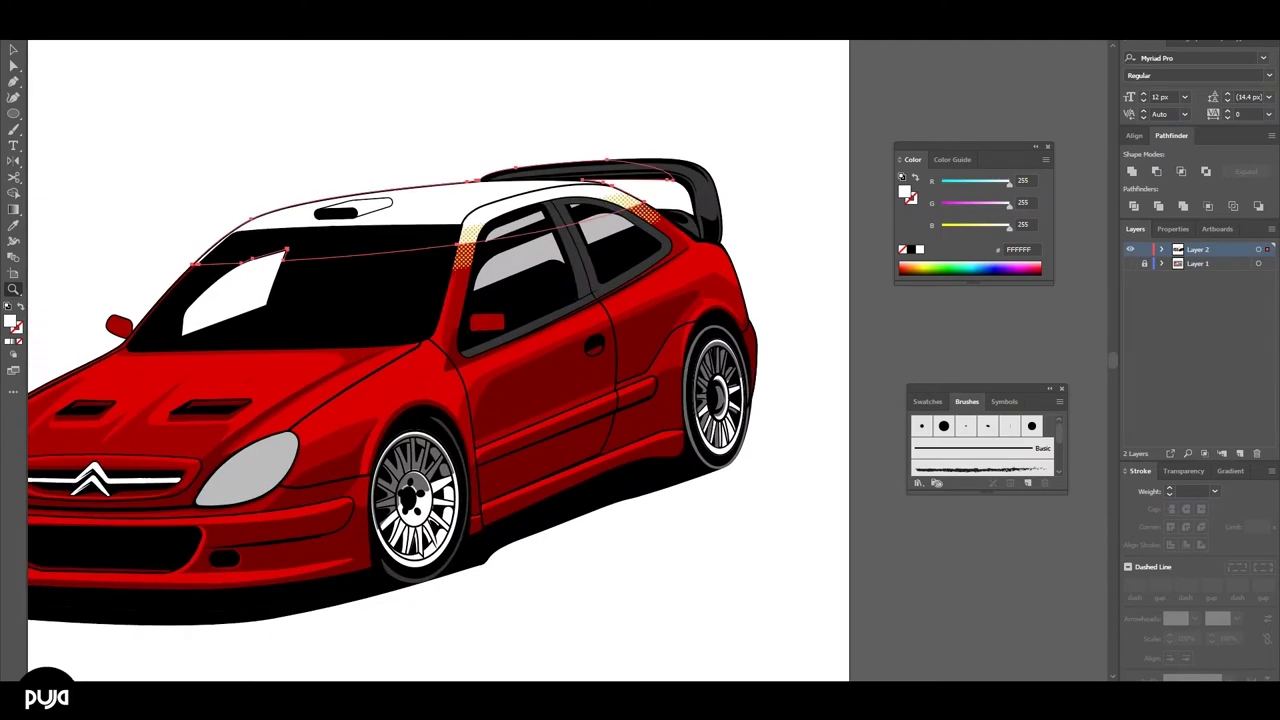
pyautogui.hotkey('ctrl', '+')
# - Draw a straight white streak line diagonally across the front door window
pyautogui.press('p')
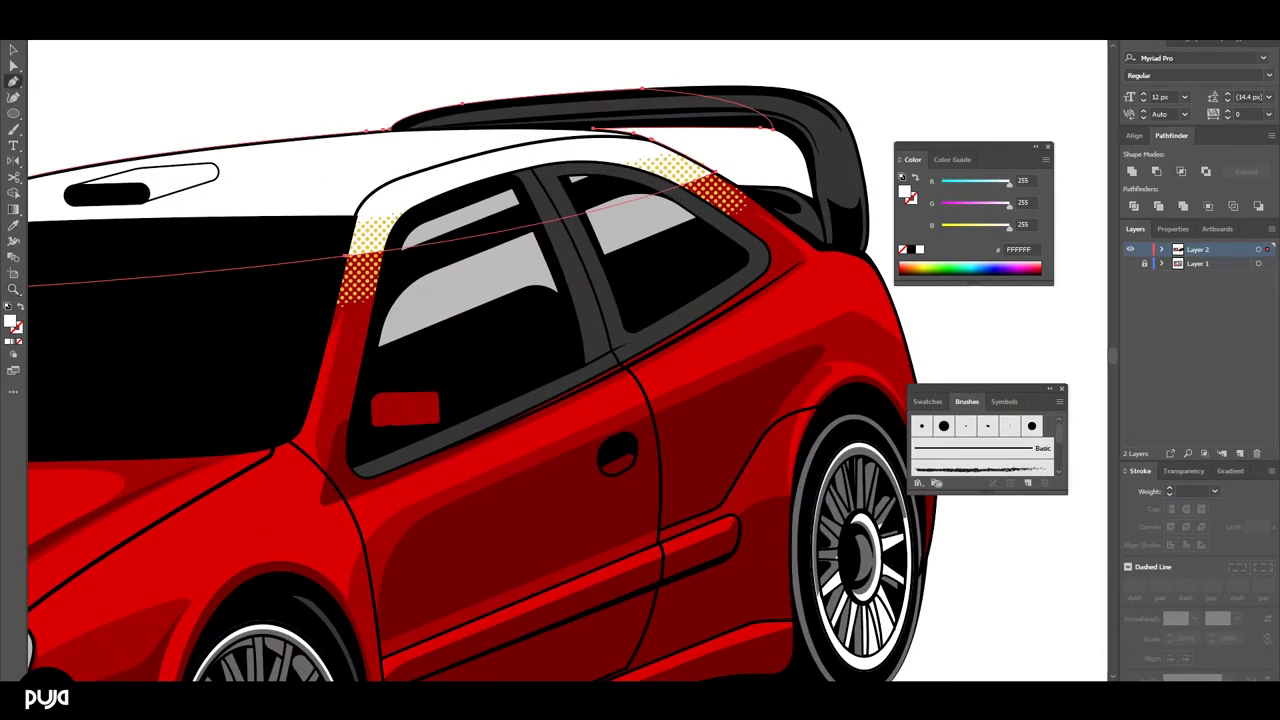
pyautogui.click(383, 353)
pyautogui.click(550, 285)
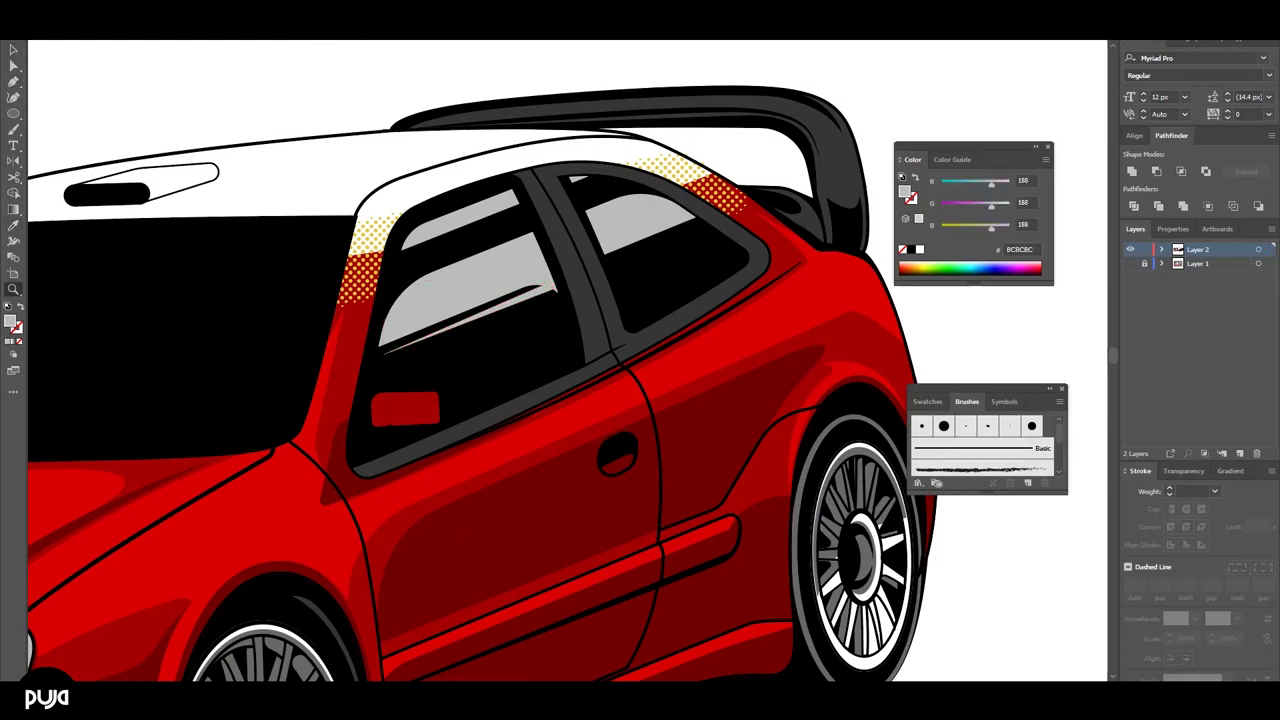
pyautogui.hotkey('ctrl', '0')
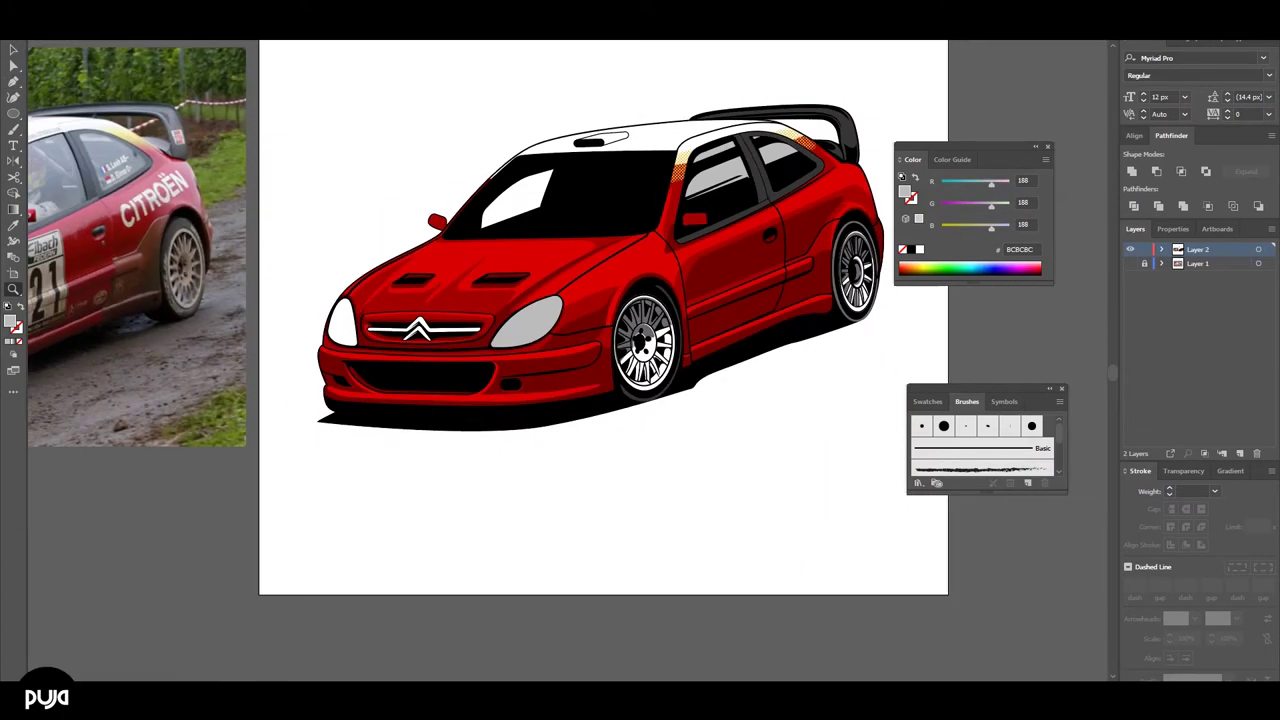
pyautogui.click(721, 198)
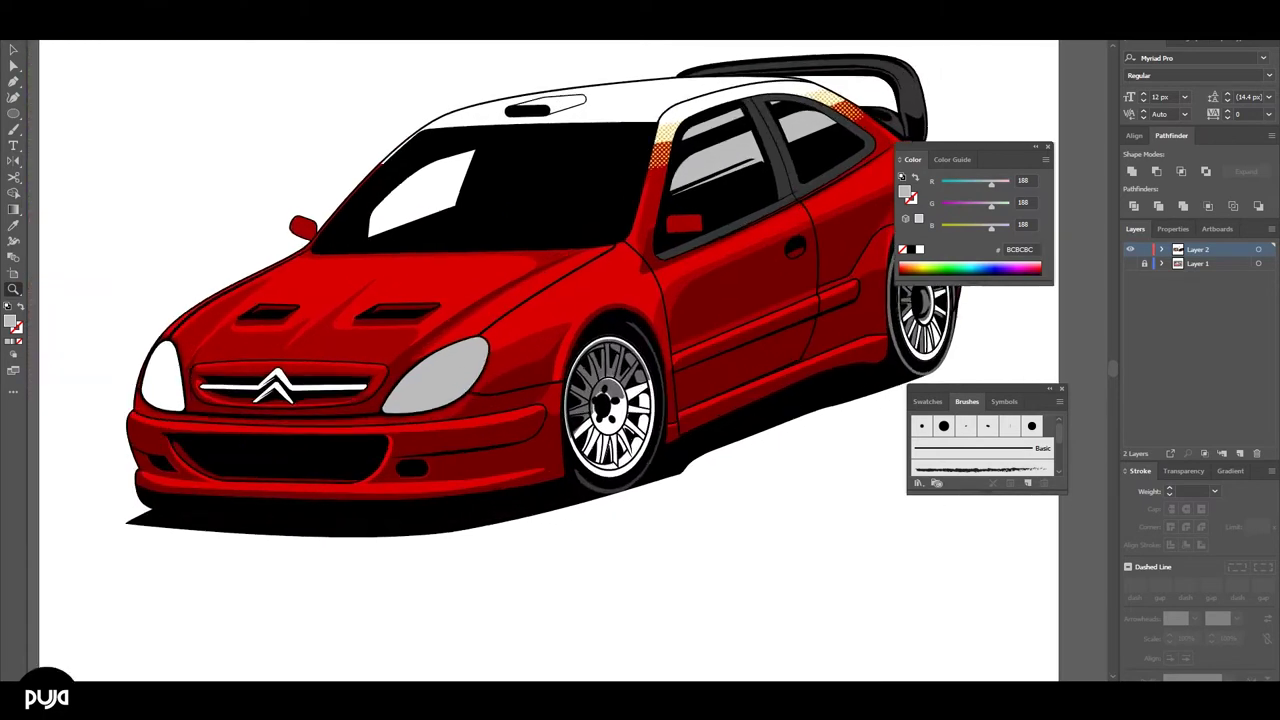
pyautogui.press('v')
pyautogui.click(658, 230)
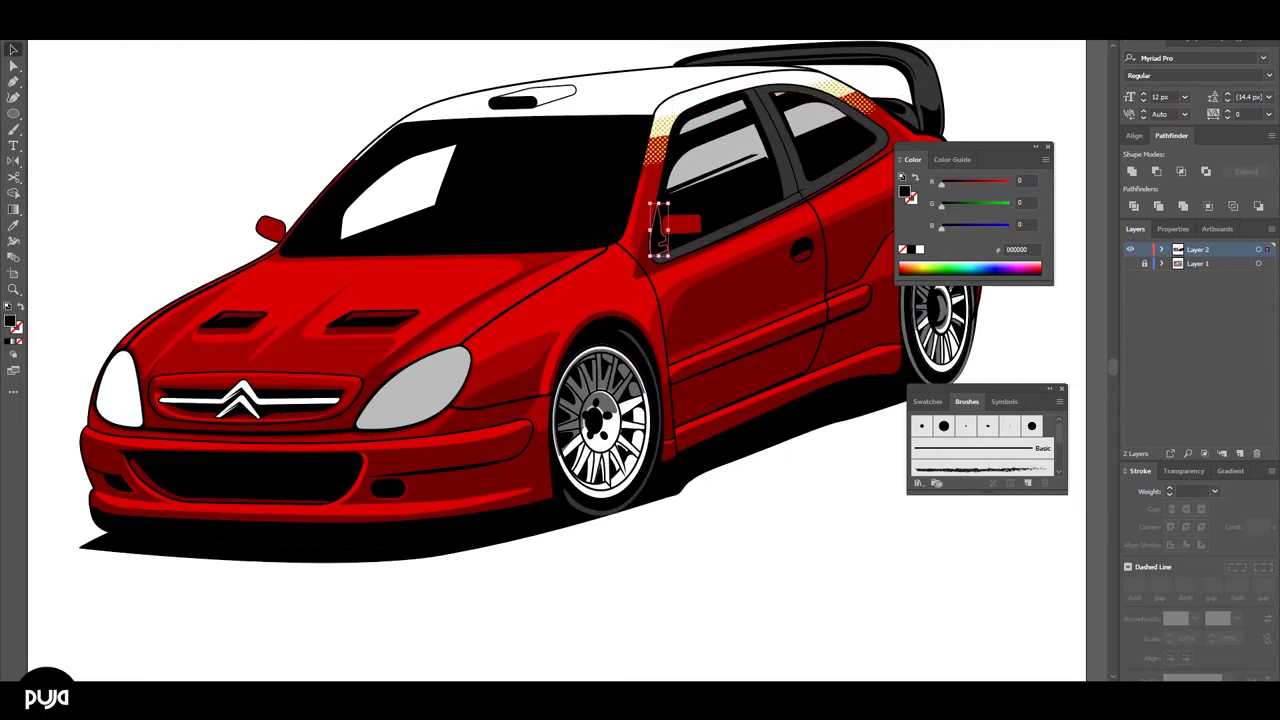
pyautogui.press('z')
pyautogui.click(692, 212)
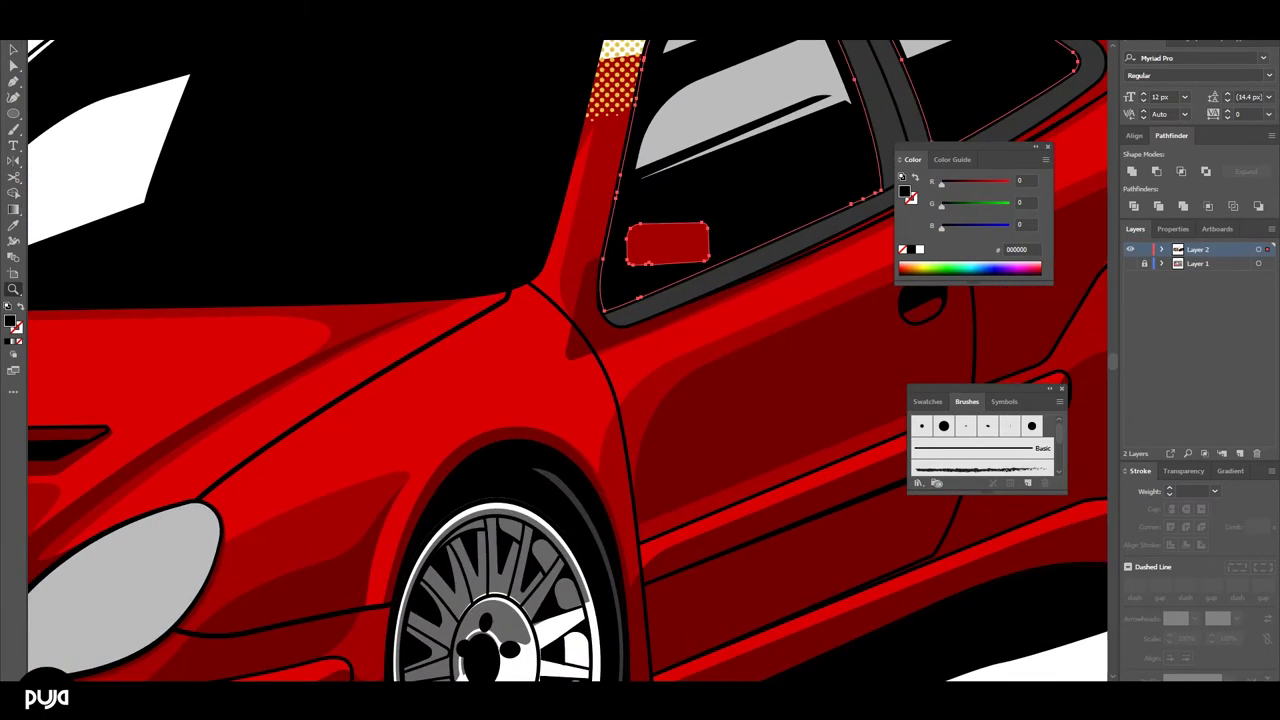
pyautogui.keyDown('alt'); pyautogui.click(732, 198); pyautogui.keyUp('alt')
pyautogui.press('v')
pyautogui.click(655, 240)
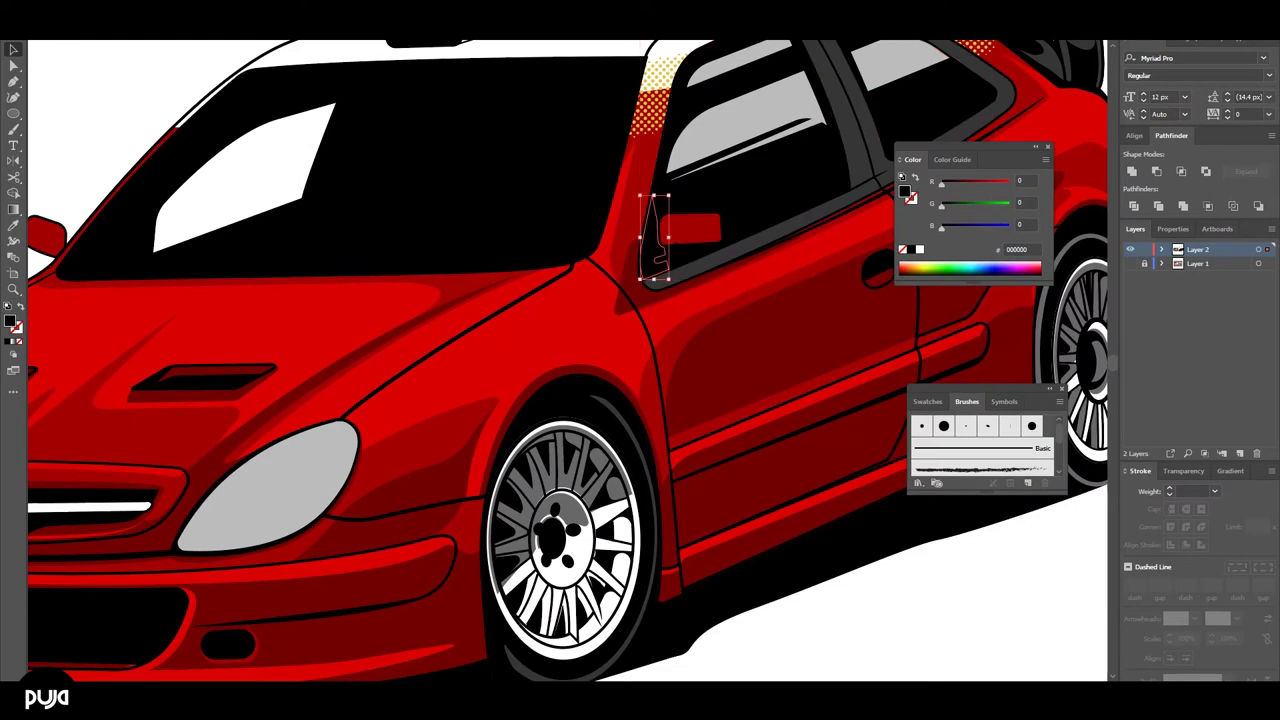
pyautogui.hotkey('ctrl', '0')
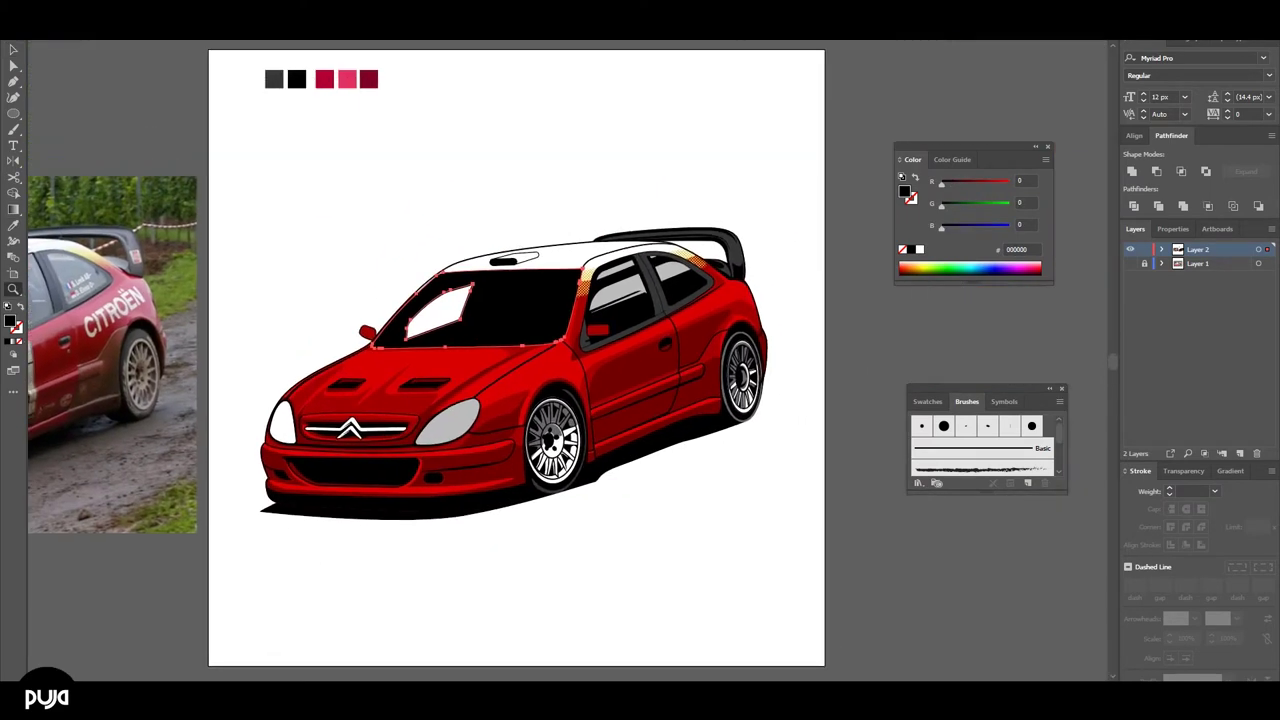
# - Draw a black line with the Pen tool across both rear side windows
pyautogui.click(663, 266)
pyautogui.press('p')
pyautogui.click(737, 251)
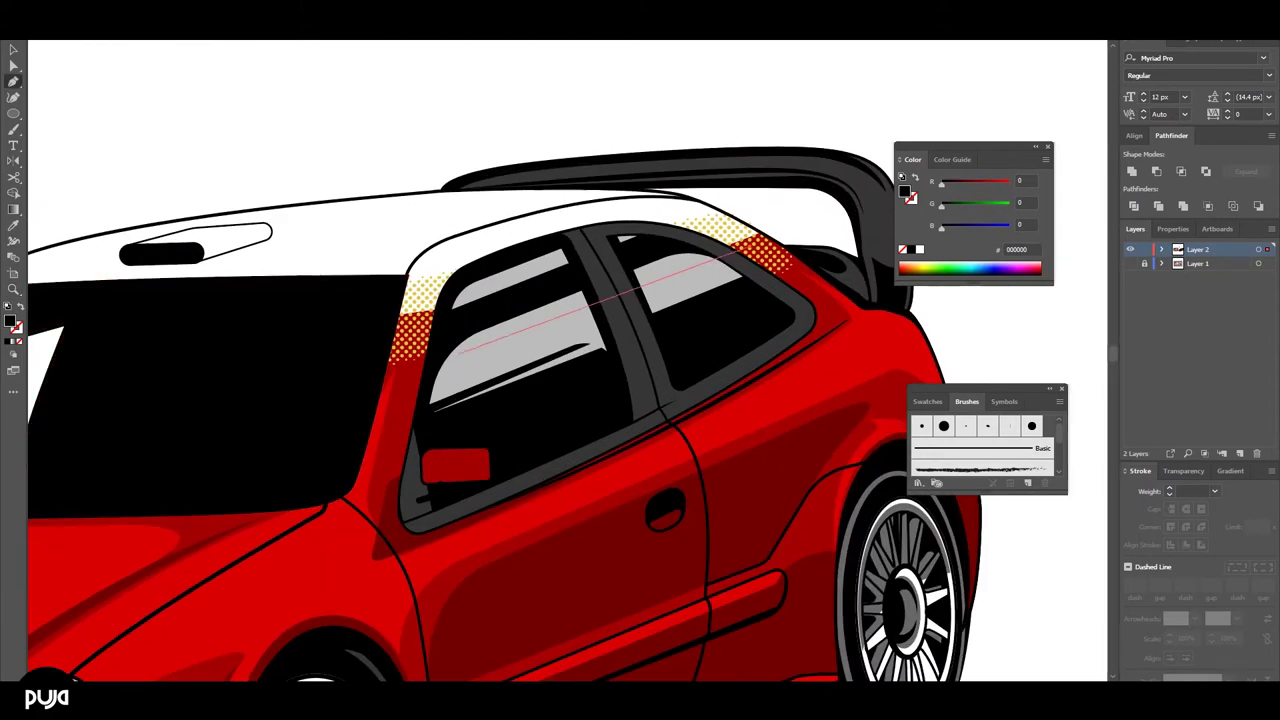
pyautogui.click(428, 374)
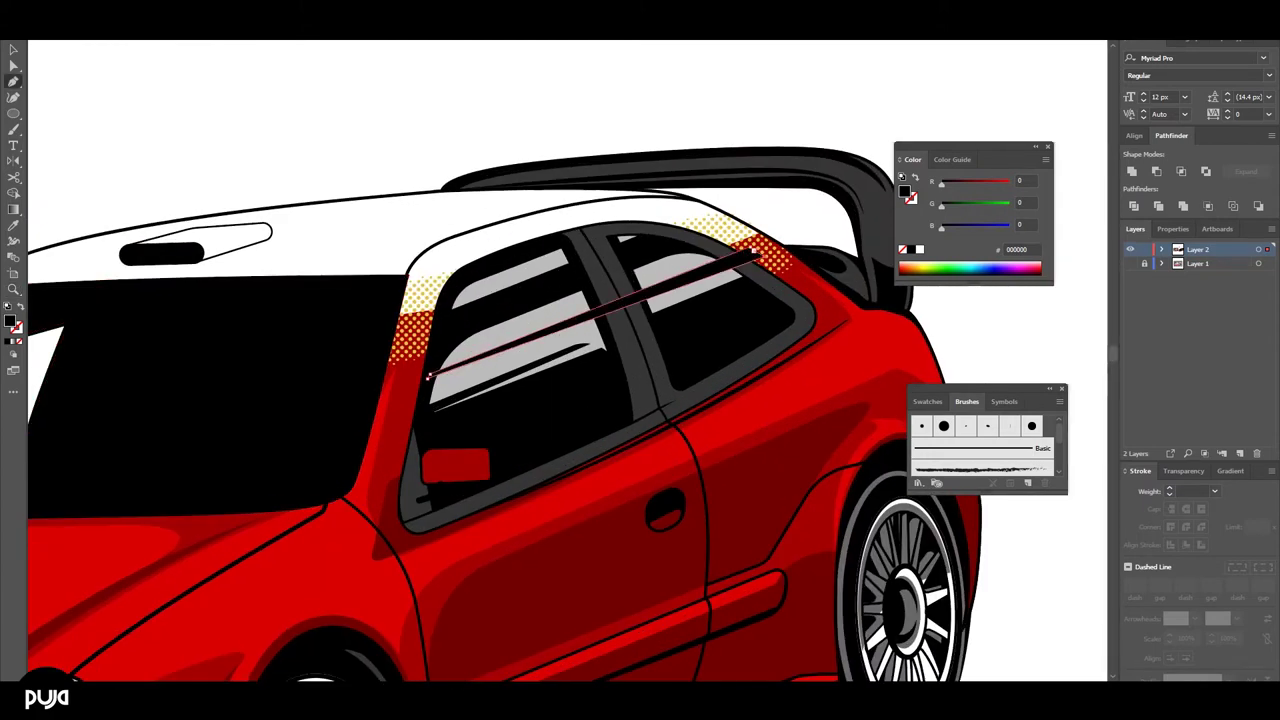
pyautogui.press('v')
# - Slice the grey reflections with the line using Pathfinder Divide, then deselect and zoom out
pyautogui.click(1157, 171)
pyautogui.hotkey('ctrl', 'z')
pyautogui.hotkey('ctrl', 'z')
pyautogui.press('v')
pyautogui.click(1157, 171)
pyautogui.hotkey('ctrl', 'shift', 'a')
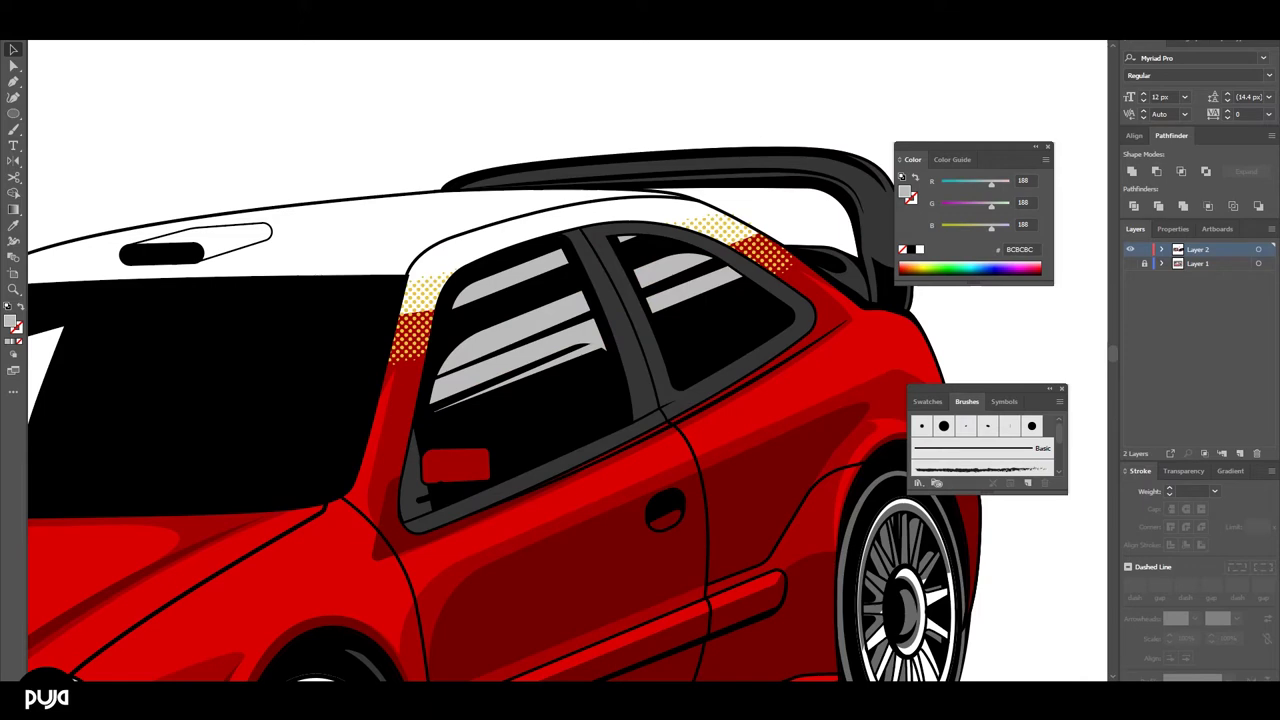
pyautogui.press('z')
pyautogui.moveTo(672, 282)
pyautogui.mouseDown()
pyautogui.moveTo(560, 282)
pyautogui.moveTo(600, 282)
pyautogui.mouseUp()
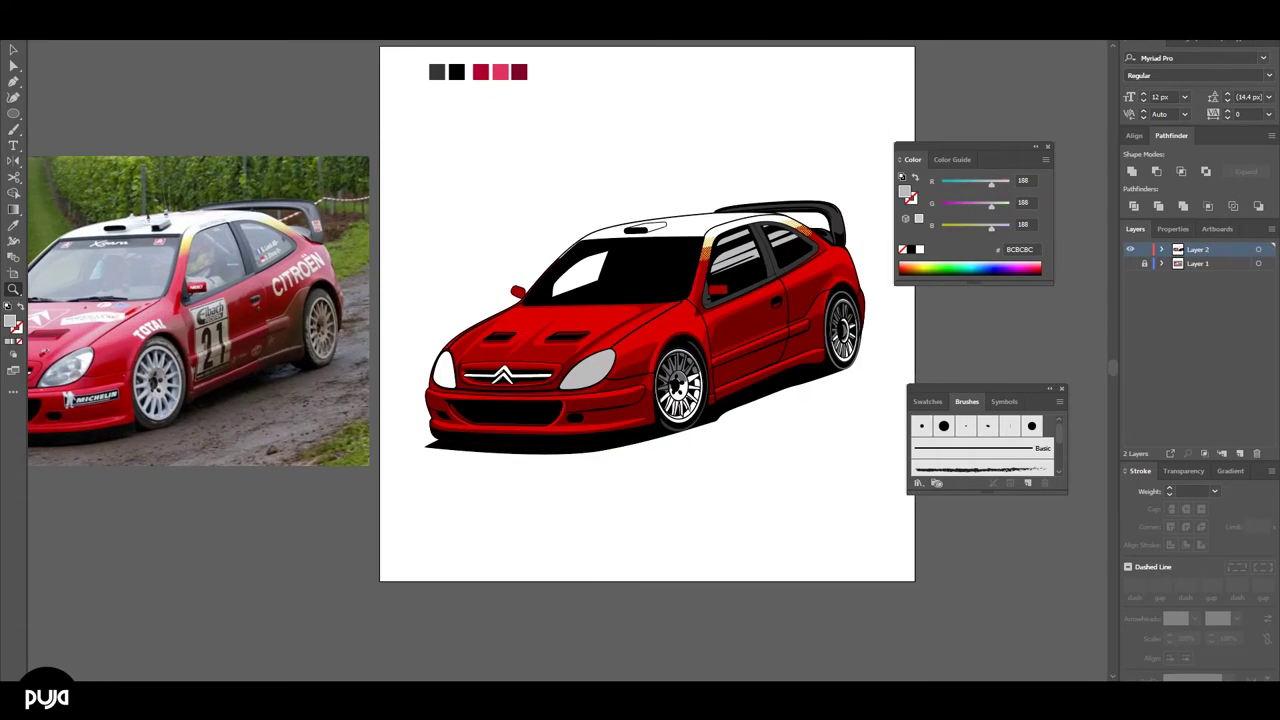
pyautogui.moveTo(600, 300); pyautogui.dragTo(680, 283)
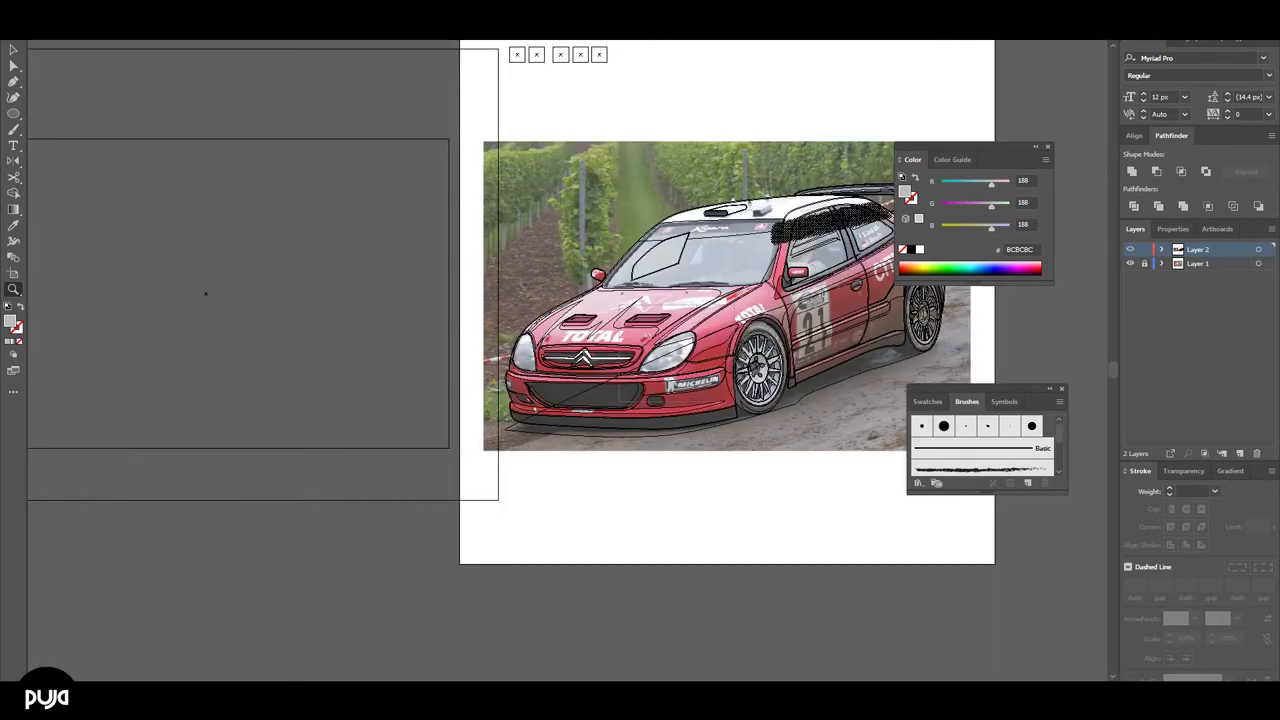
# - Draw two ellipses over the headlight's inner lamps on the reference photo
pyautogui.moveTo(483, 324); pyautogui.dragTo(582, 382)
pyautogui.press('p')
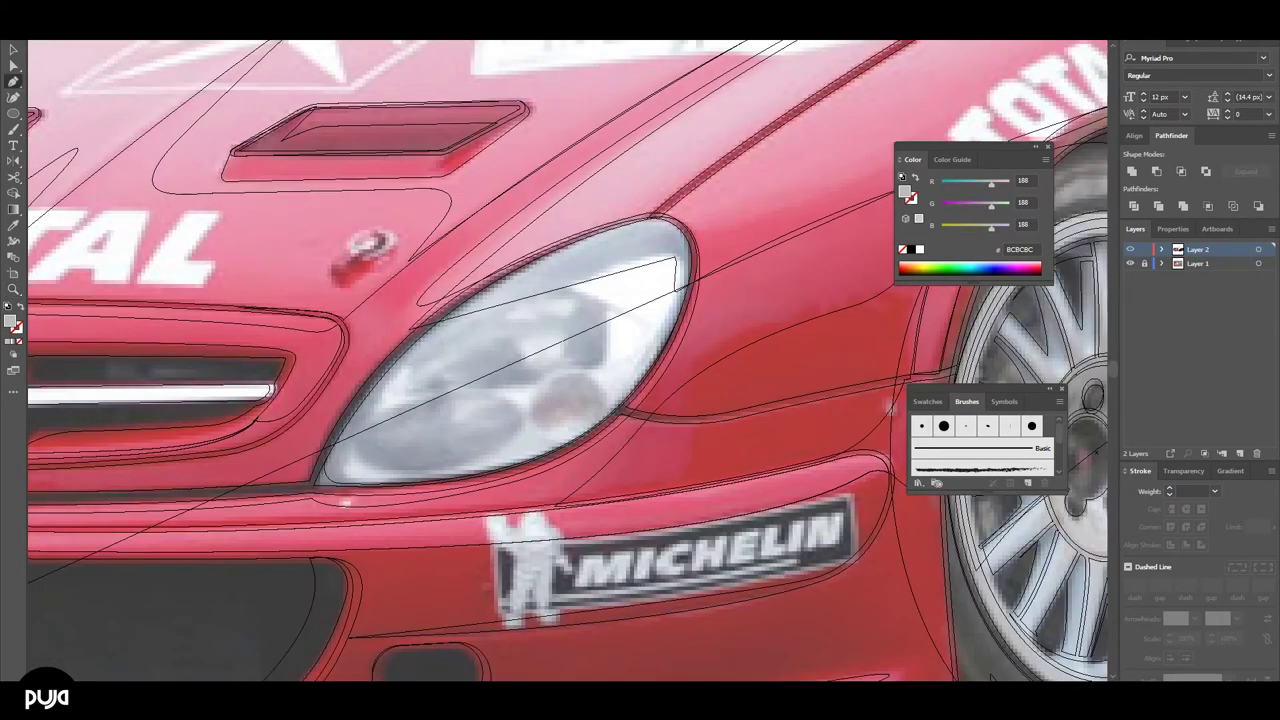
pyautogui.press('l')
pyautogui.moveTo(455, 437); pyautogui.dragTo(496, 470)
pyautogui.moveTo(496, 411)
pyautogui.mouseDown()
pyautogui.moveTo(518, 390)
pyautogui.moveTo(606, 428)
pyautogui.mouseUp()
pyautogui.click(73, 124)
pyautogui.press('e')
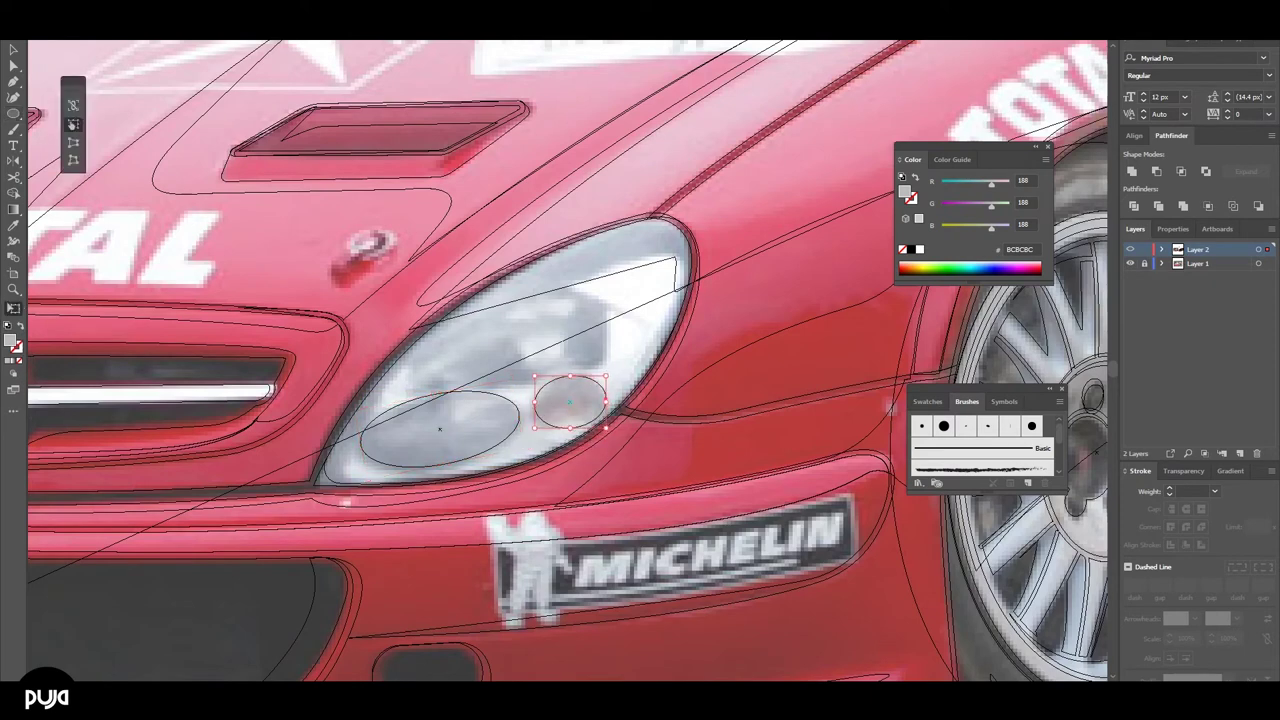
pyautogui.press('z')
pyautogui.moveTo(570, 400)
pyautogui.mouseDown()
pyautogui.moveTo(700, 400)
pyautogui.moveTo(440, 395)
pyautogui.moveTo(640, 393)
pyautogui.mouseUp()
# - Pen a curved inner highlight along the lamp's lower edge and refine its anchors
pyautogui.press('p')
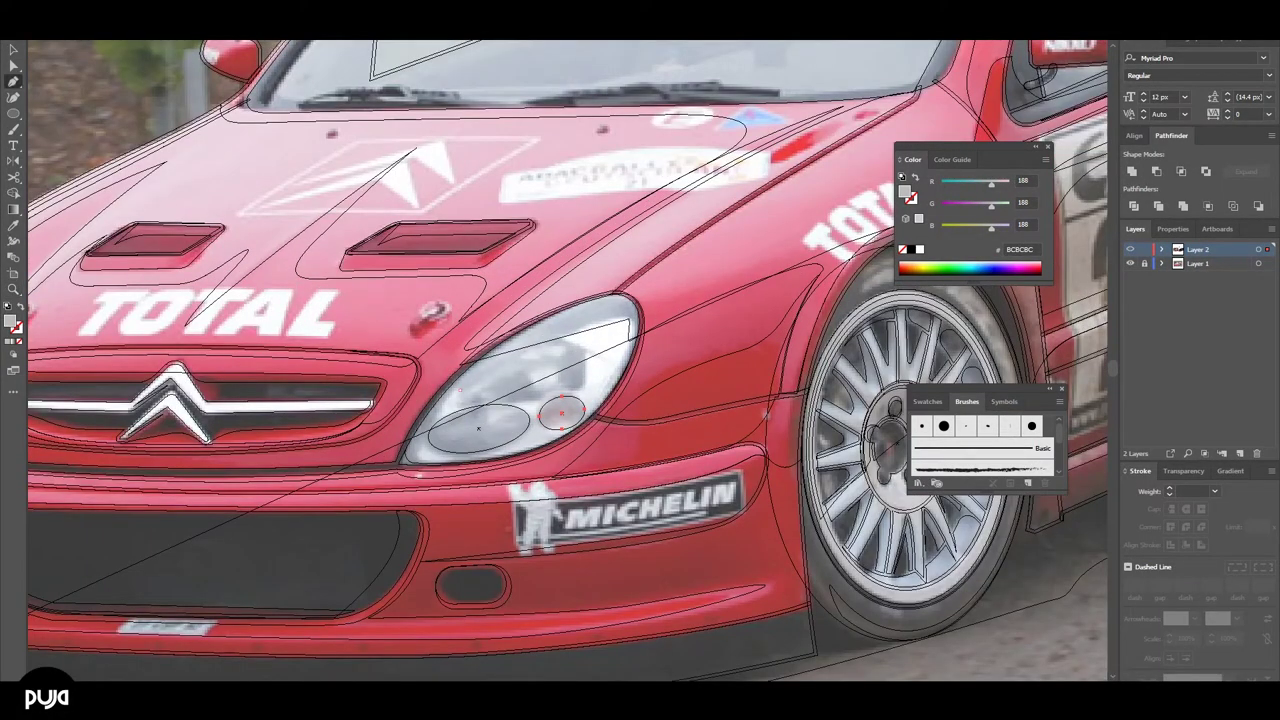
pyautogui.moveTo(594, 348); pyautogui.dragTo(617, 365)
pyautogui.moveTo(533, 400)
pyautogui.mouseDown()
pyautogui.moveTo(460, 392)
pyautogui.moveTo(512, 345)
pyautogui.mouseUp()
pyautogui.press('a')
pyautogui.moveTo(460, 392); pyautogui.dragTo(468, 380)
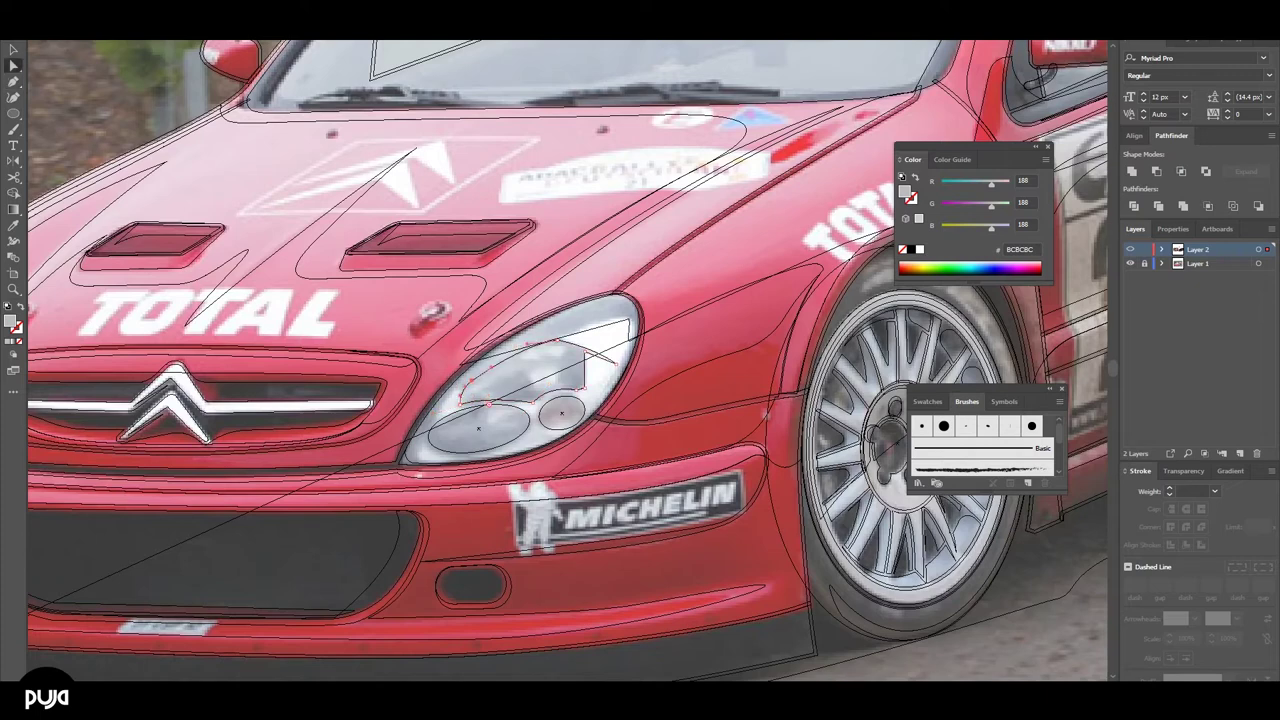
pyautogui.press('p')
pyautogui.press('a')
pyautogui.moveTo(592, 357); pyautogui.dragTo(588, 352)
pyautogui.press('v')
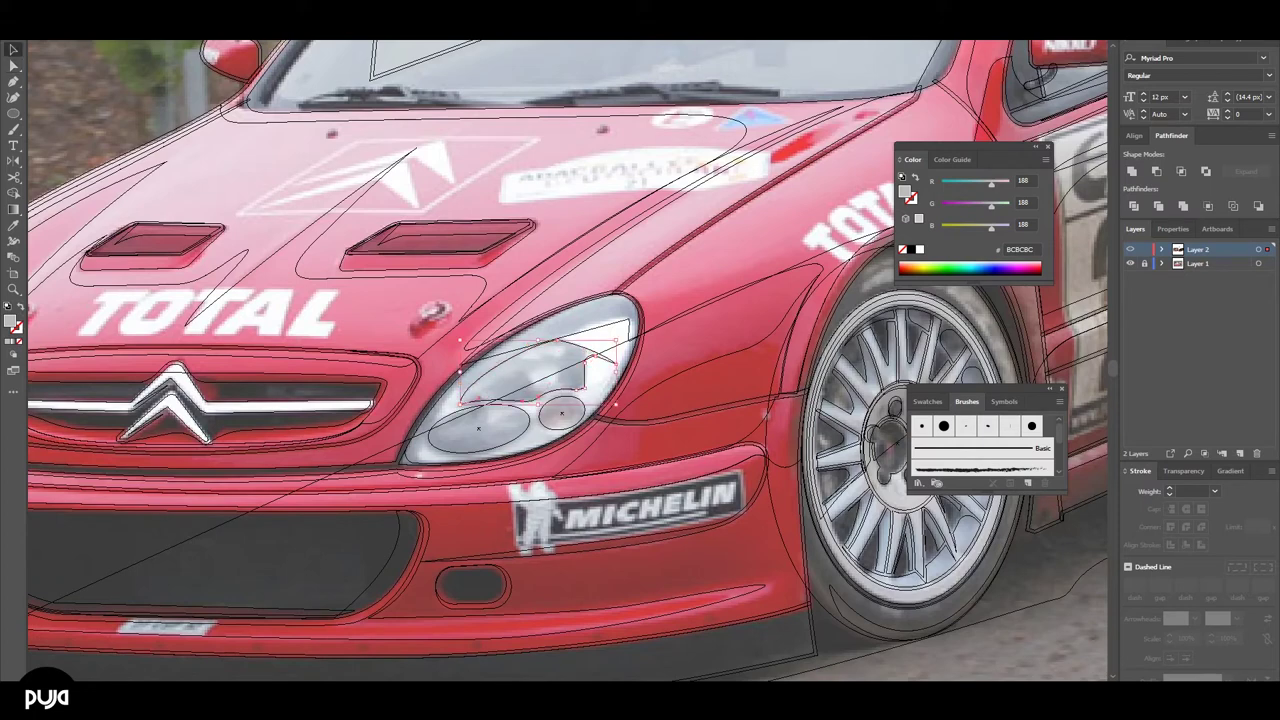
pyautogui.hotkey('ctrl', 'y')
pyautogui.click(540, 420)
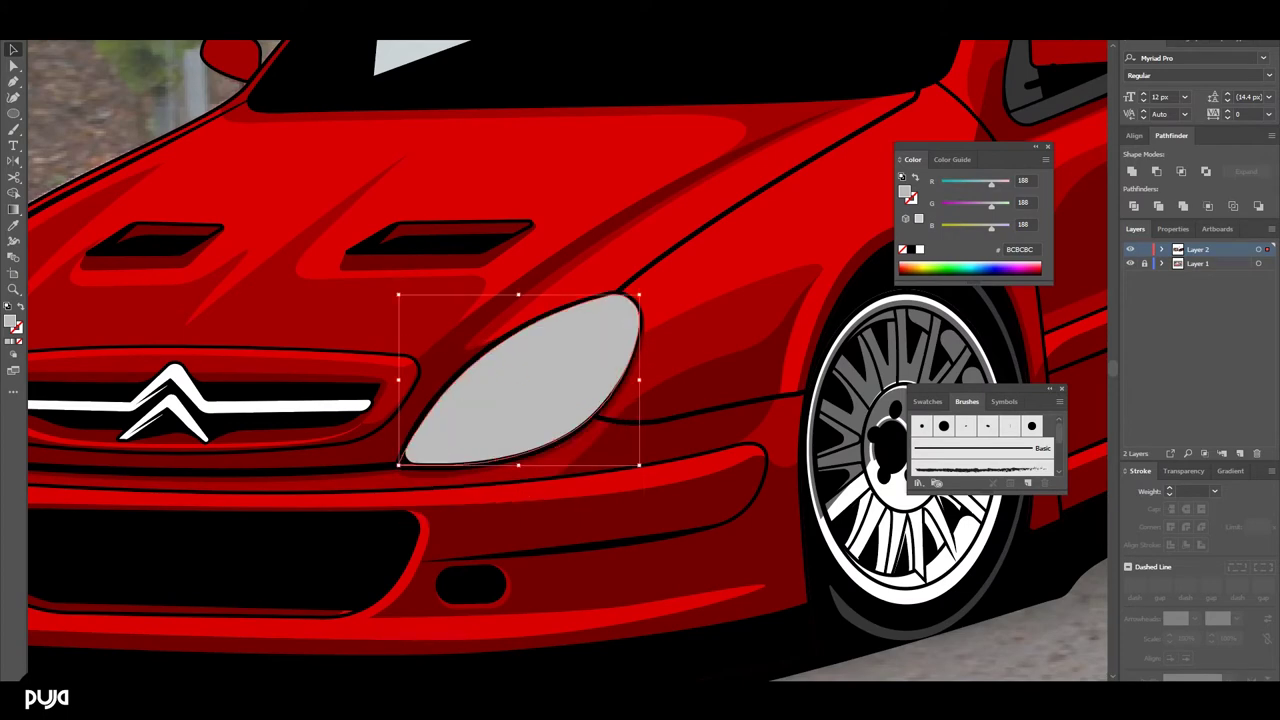
# - Try black, grey, then white fills on the headlight lens
pyautogui.hotkey('ctrl', 'y')
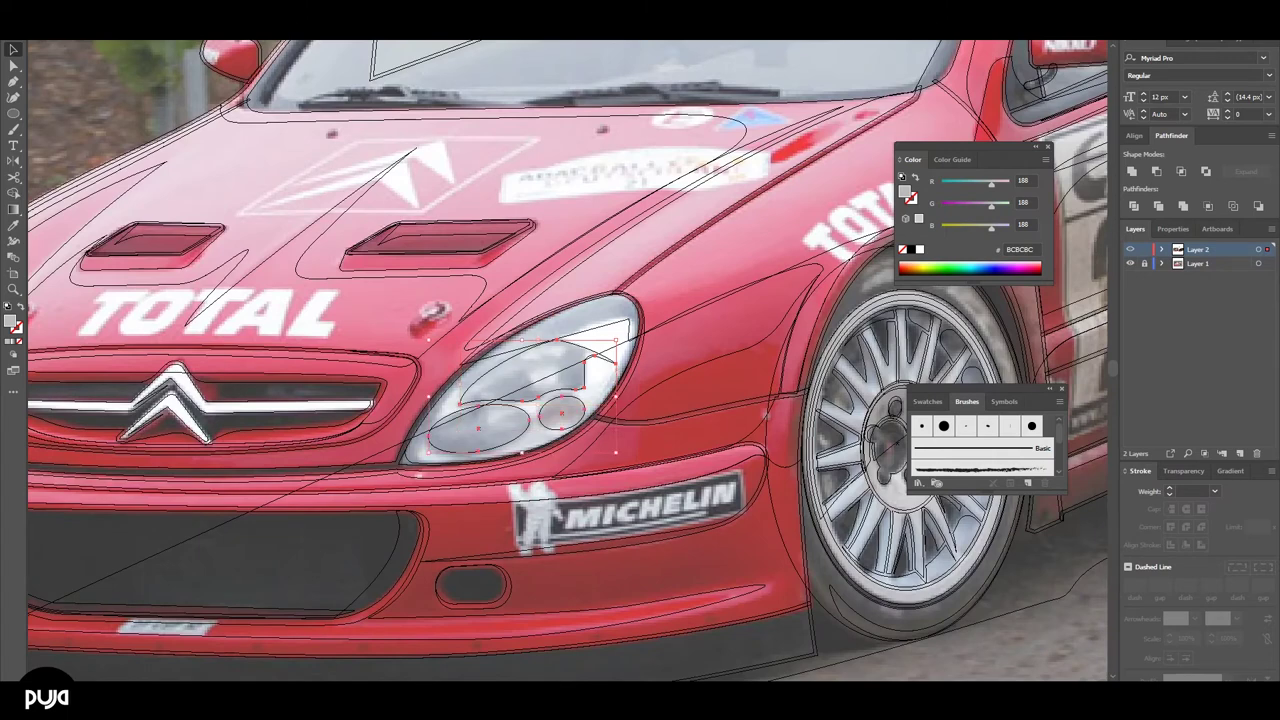
pyautogui.press('b')
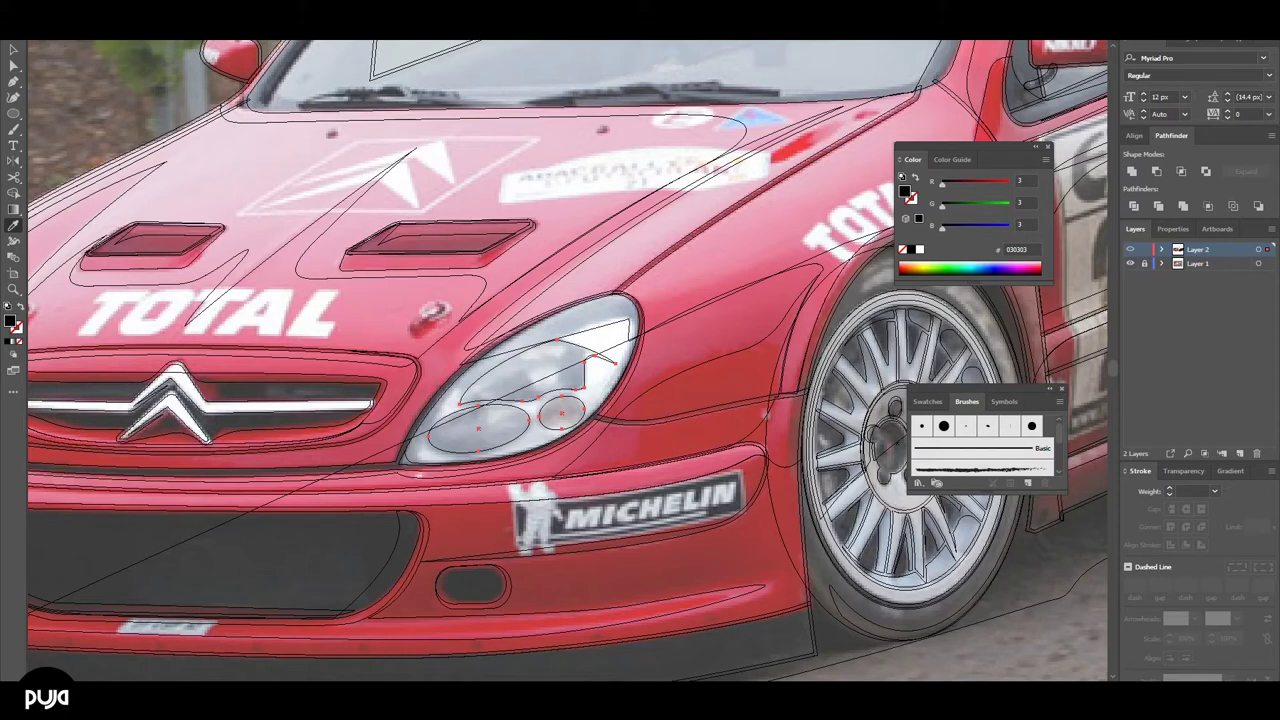
pyautogui.hotkey('ctrl', 'y')
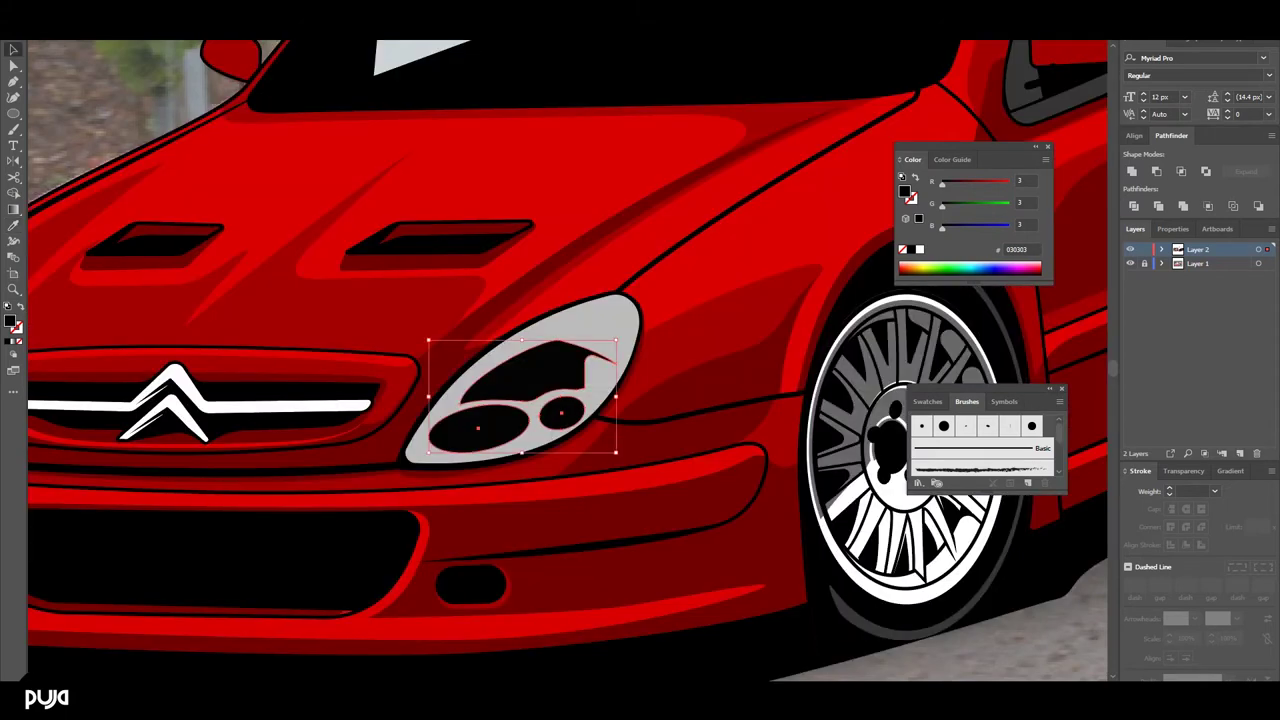
pyautogui.press('v')
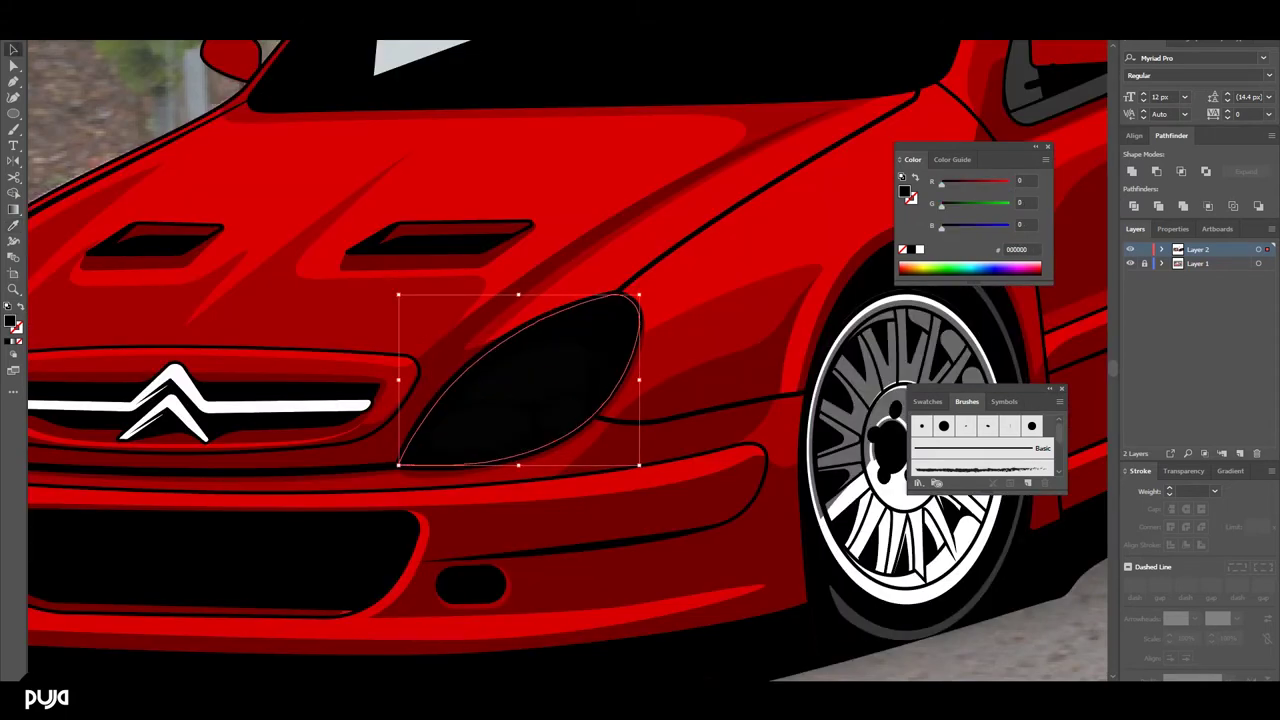
pyautogui.press('i')
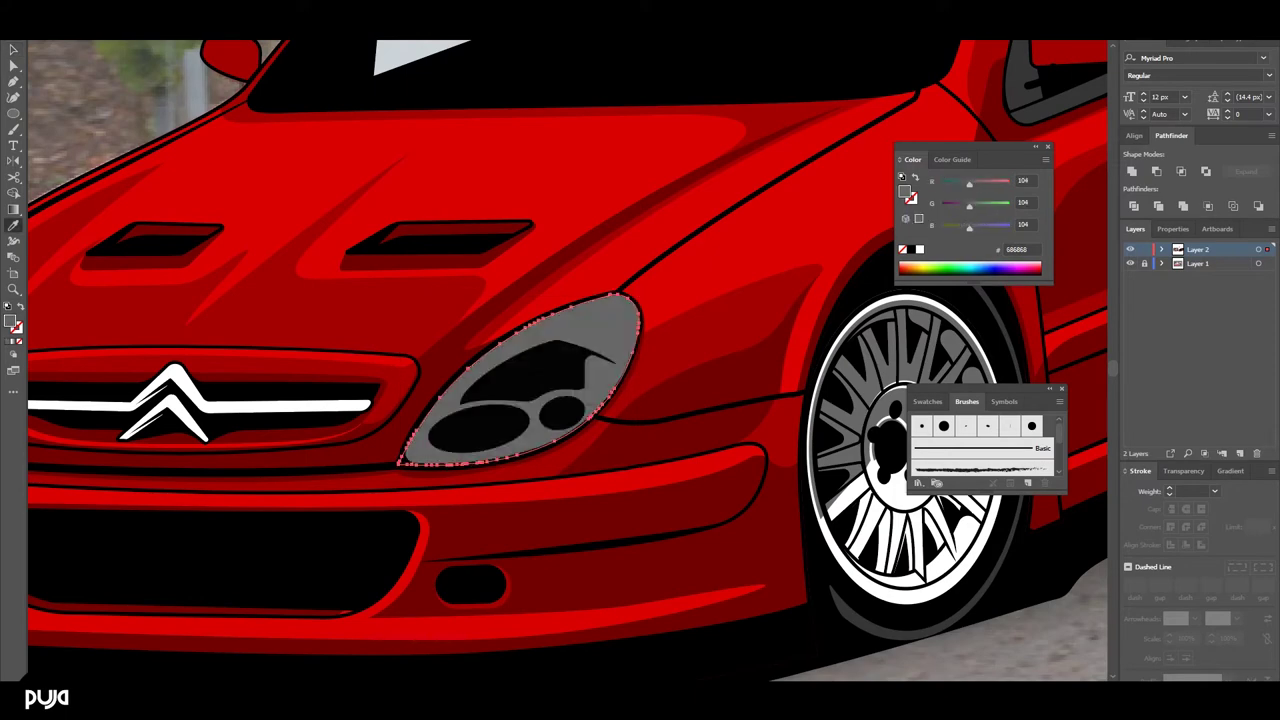
pyautogui.press('v')
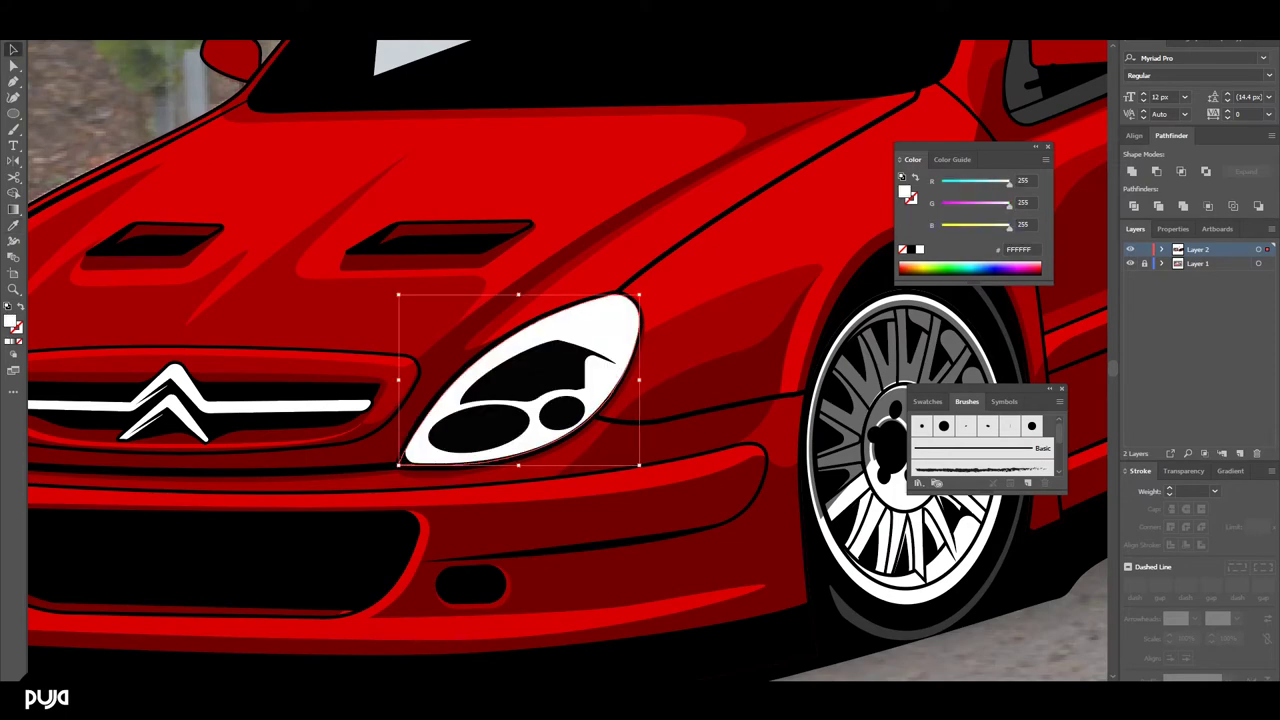
# - Check the white headlight against the photo in Outline view, then fit the artboard
pyautogui.hotkey('ctrl', 'y')
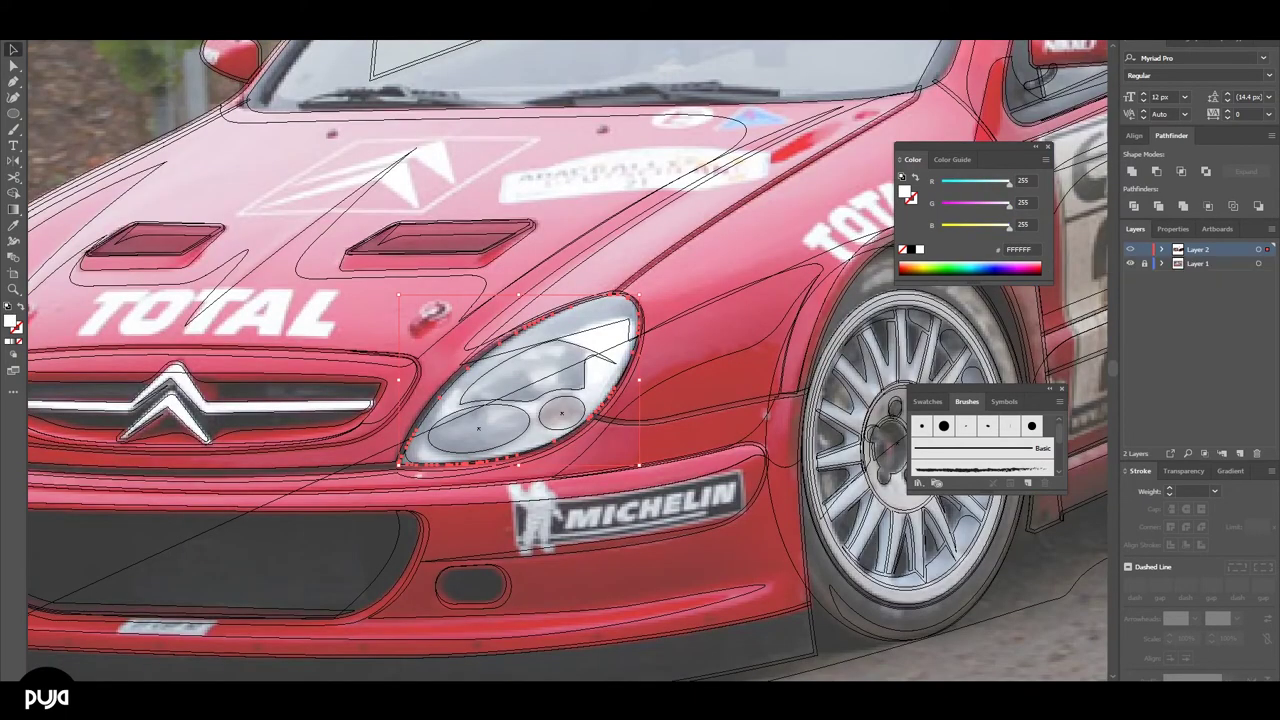
pyautogui.press('p')
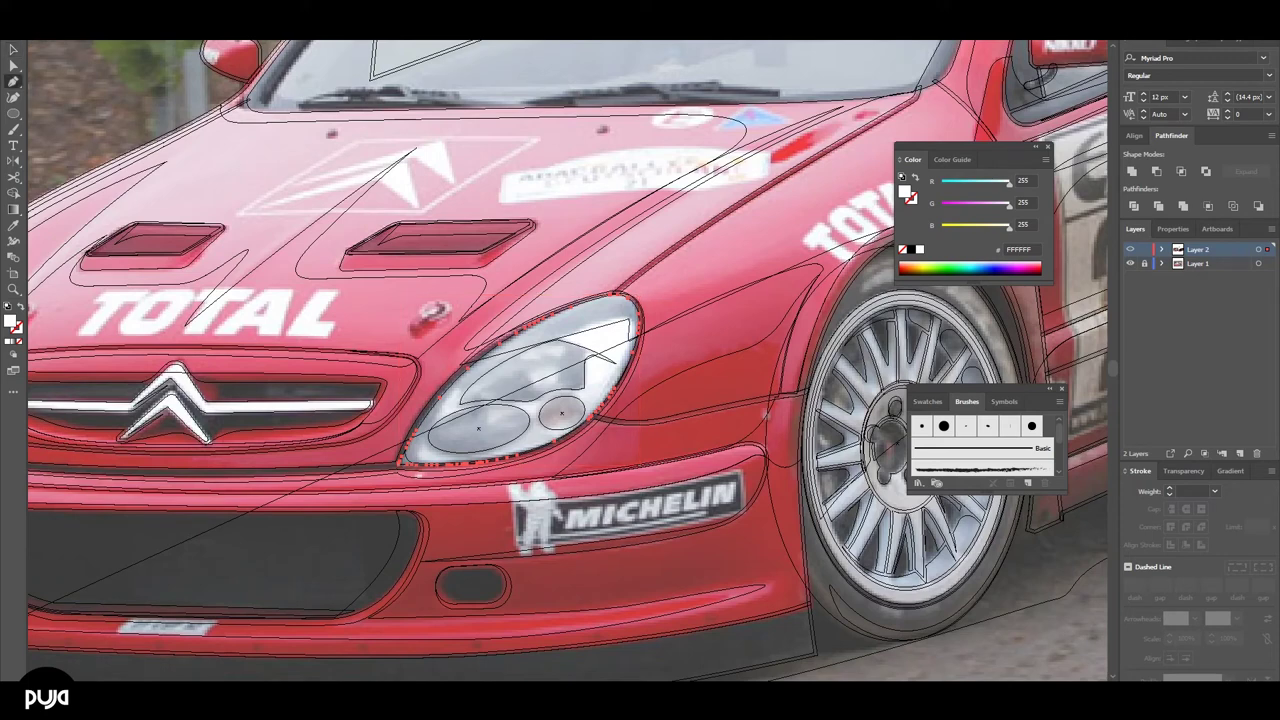
pyautogui.press('v')
pyautogui.hotkey('ctrl', 'y')
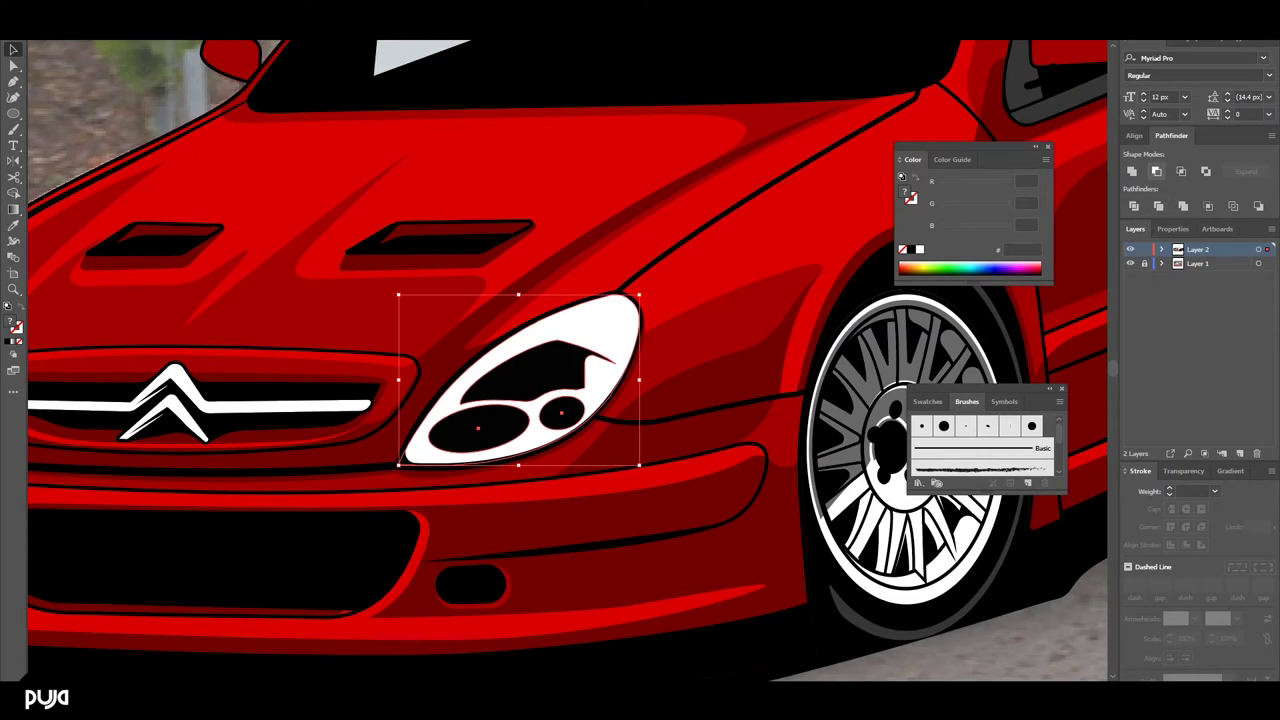
pyautogui.hotkey('ctrl', '0')
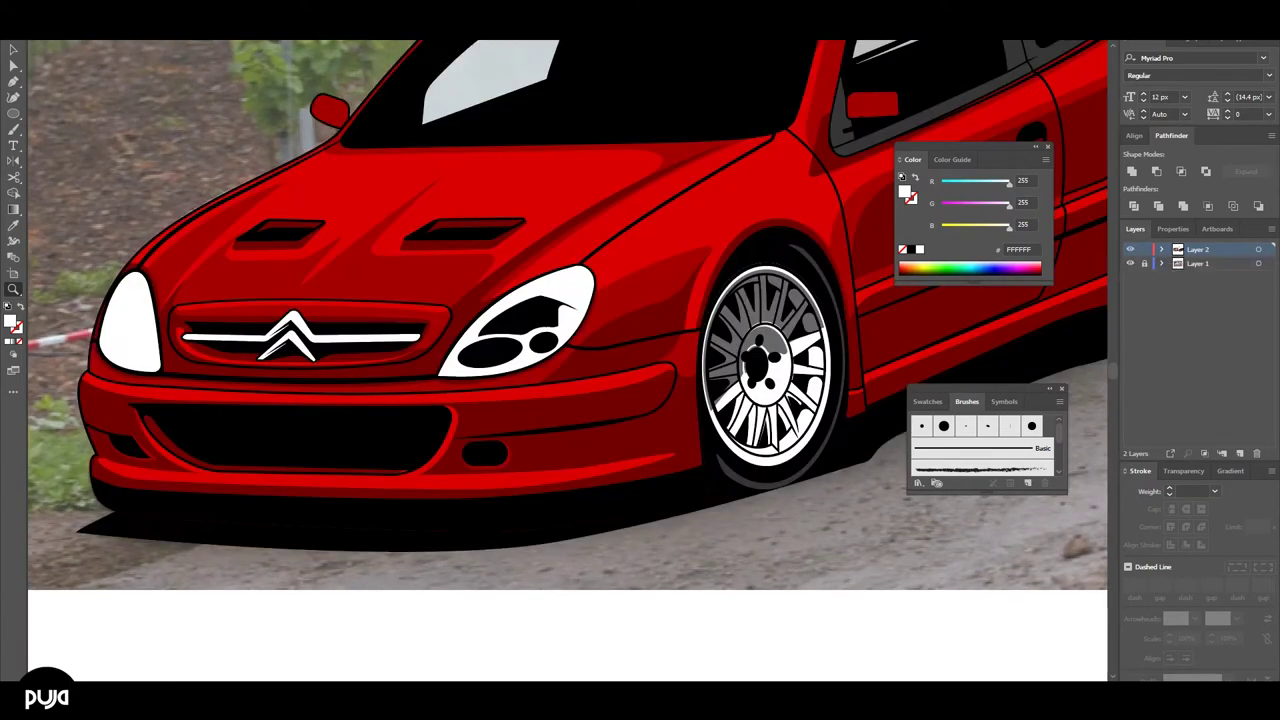
# - Draw a grey lens curve inside the front-right headlight, then select its white highlight path
pyautogui.press('v')
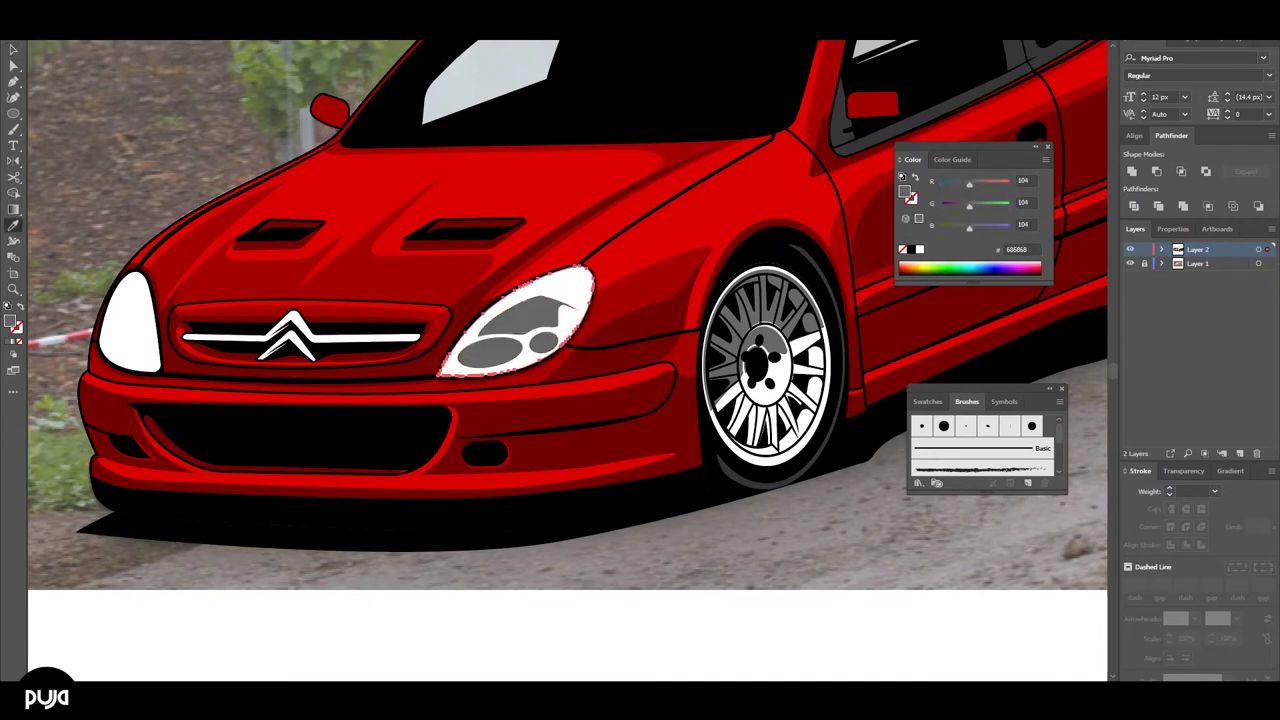
pyautogui.press('z')
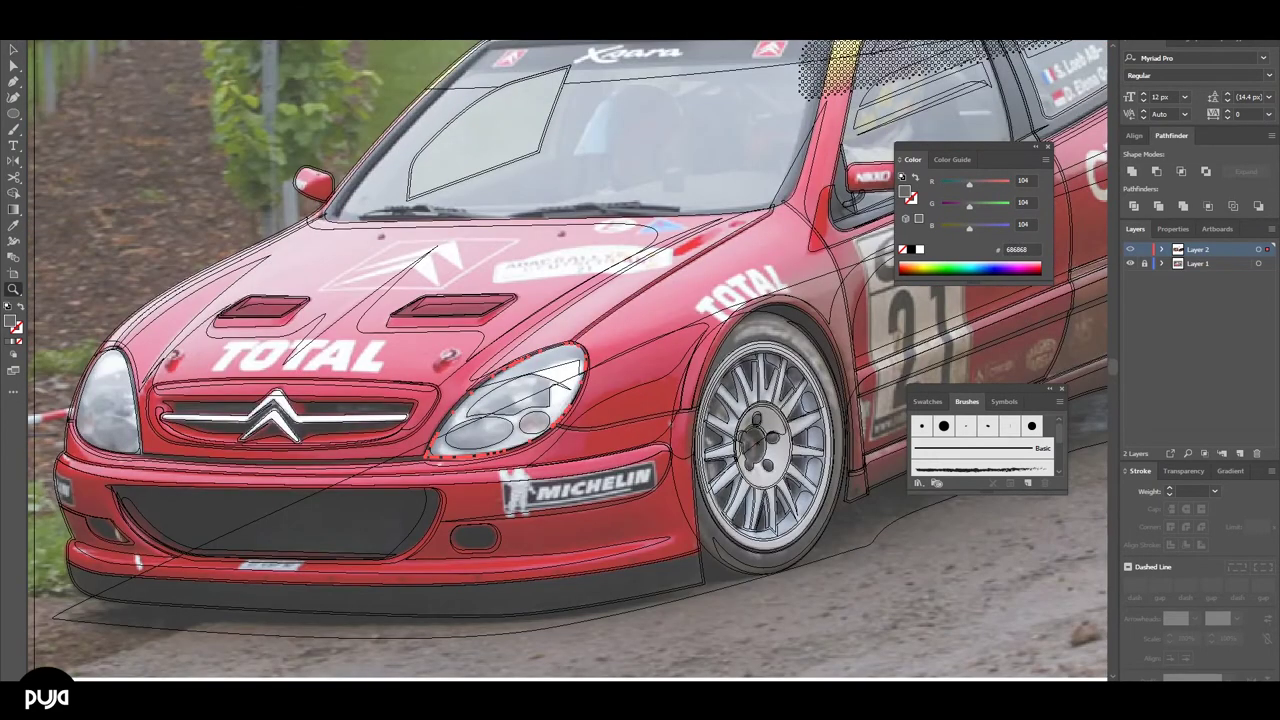
pyautogui.press('p')
pyautogui.moveTo(385, 533); pyautogui.dragTo(413, 490)
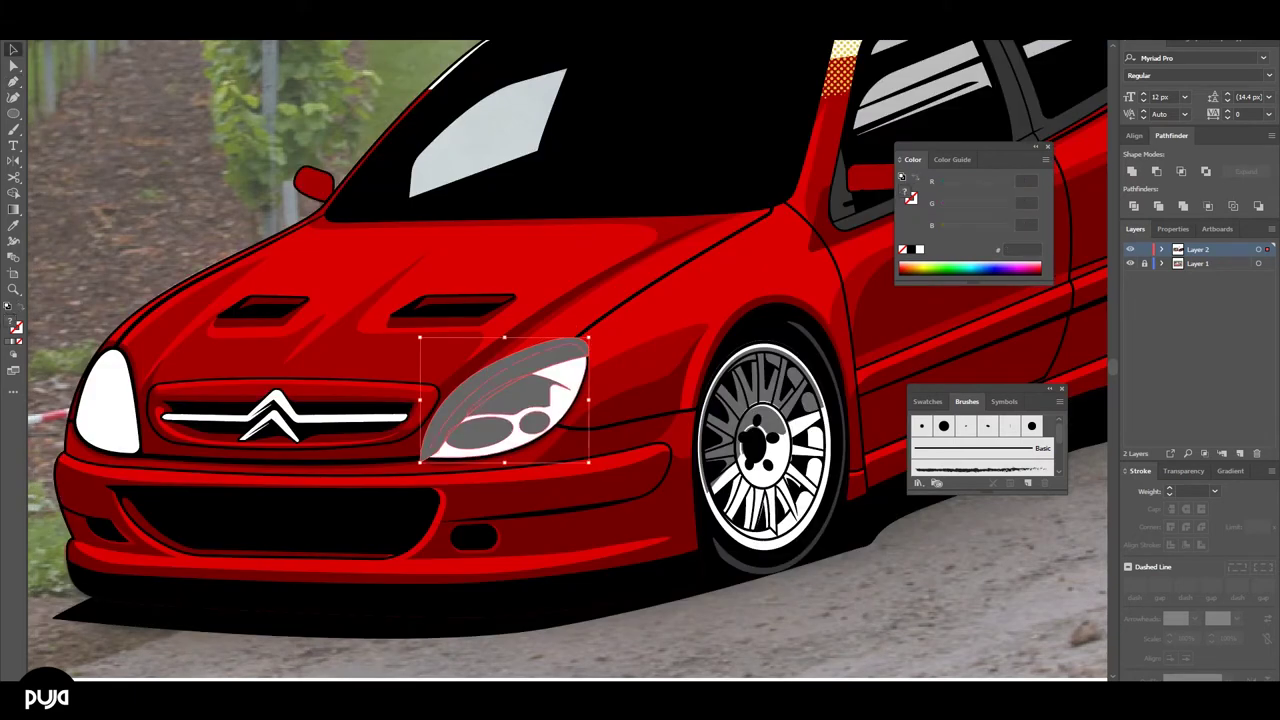
pyautogui.press('a')
pyautogui.click(455, 440)
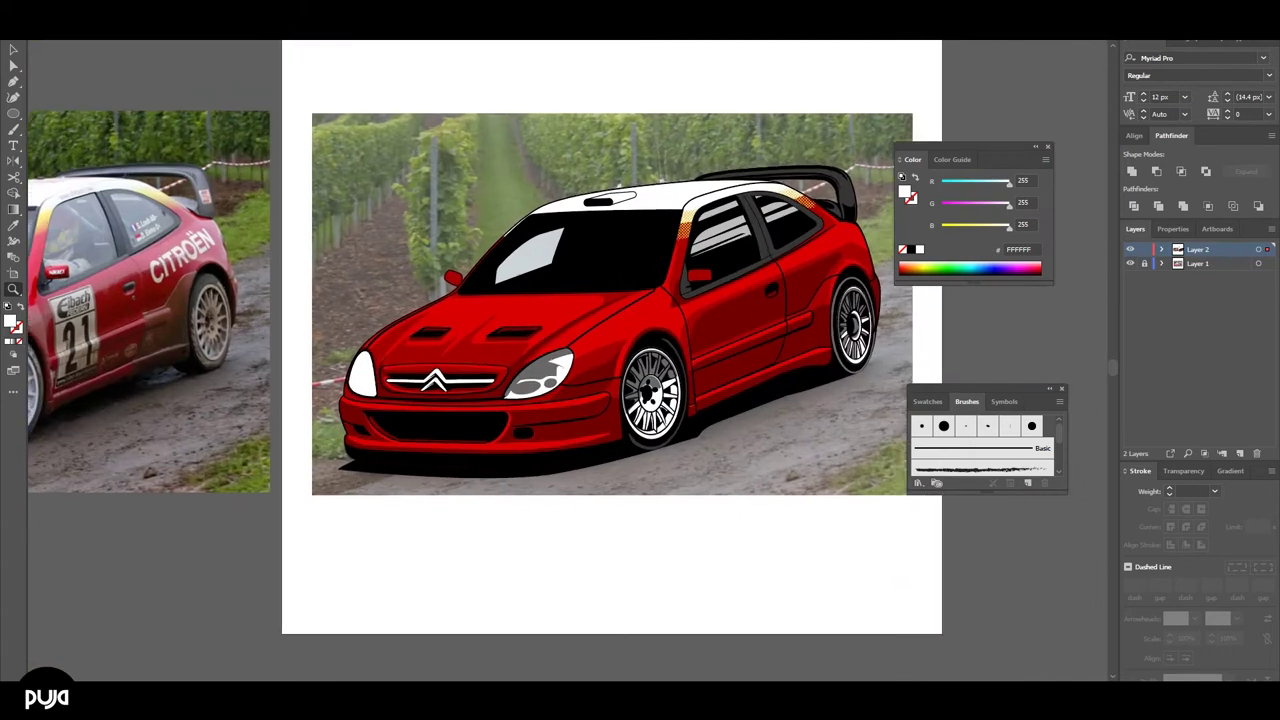
# - Drag the white highlight's top-left anchor rightward, then check the whole artboard in outline view
pyautogui.press('a')
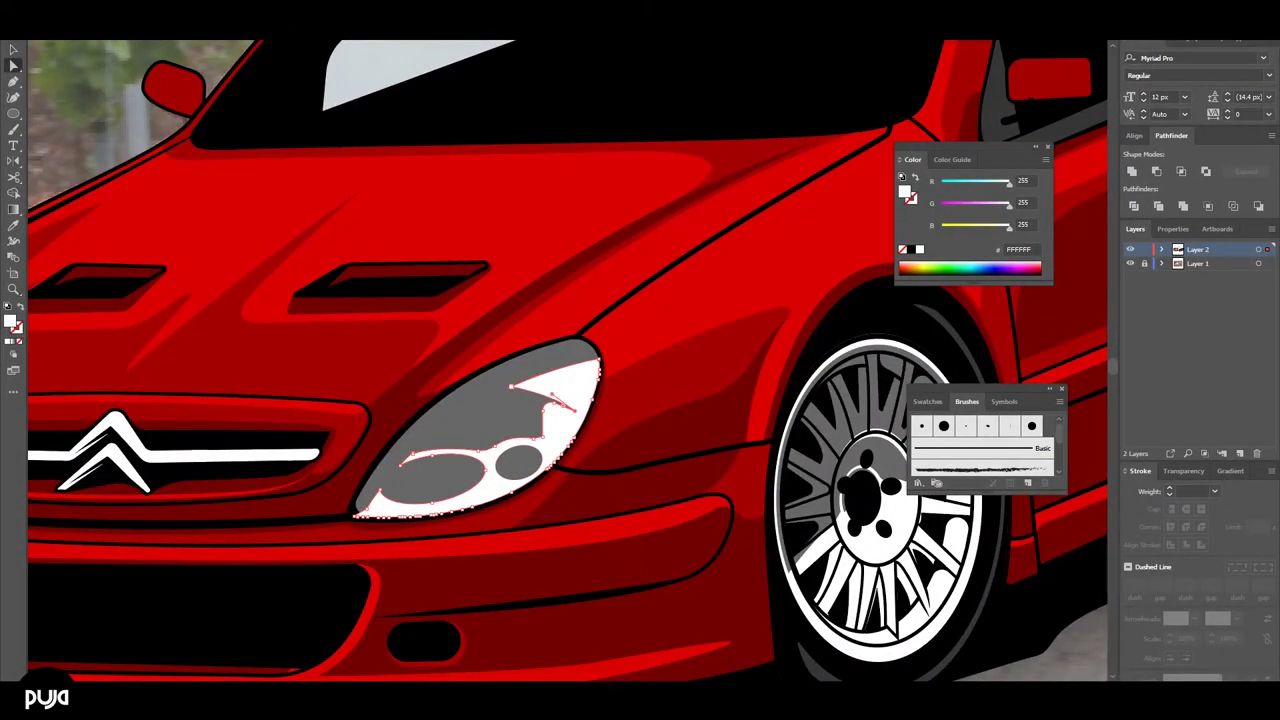
pyautogui.moveTo(511, 386)
pyautogui.mouseDown()
pyautogui.moveTo(539, 383)
pyautogui.moveTo(521, 383)
pyautogui.mouseUp()
pyautogui.press('v')
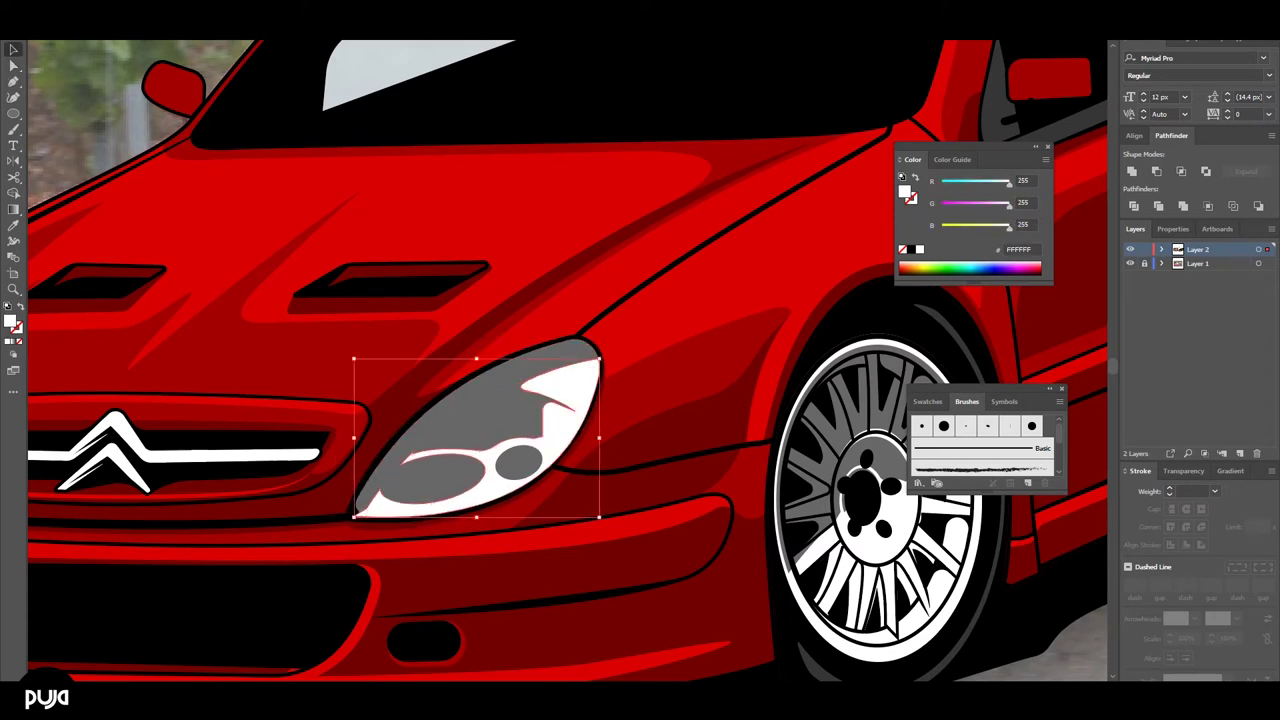
pyautogui.press('n')
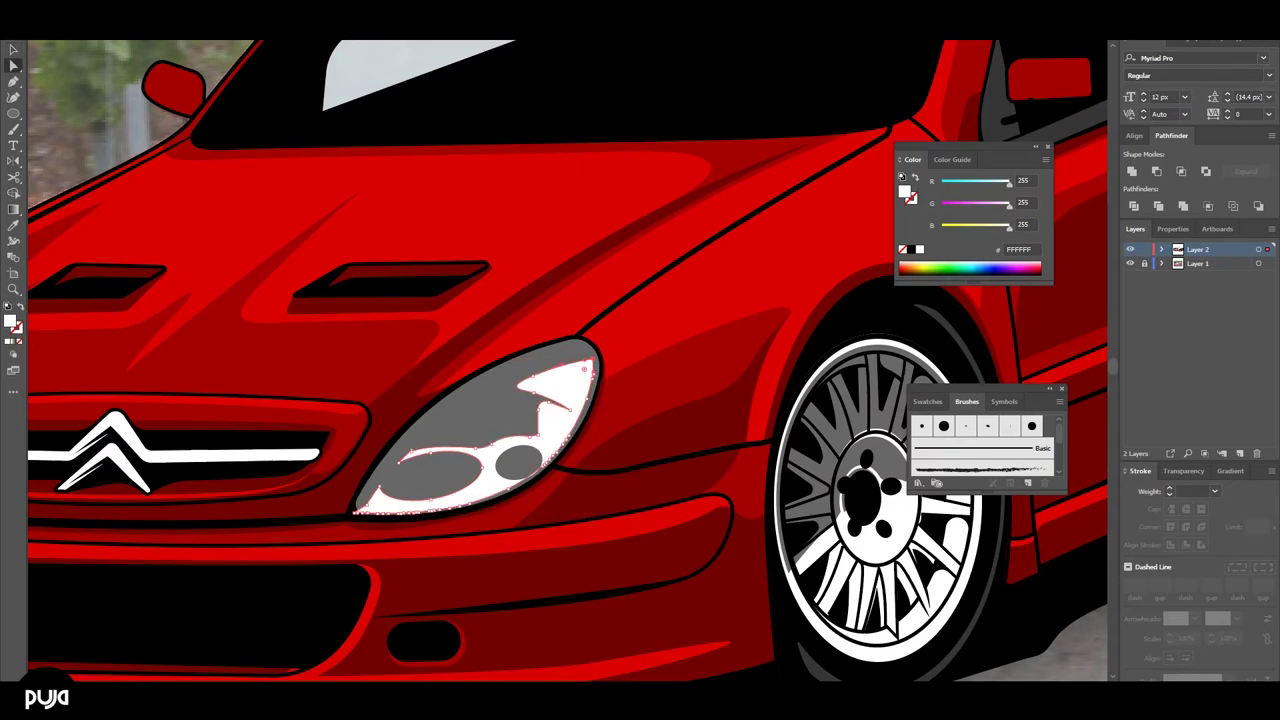
pyautogui.hotkey('ctrl', 'shift', 'a')
pyautogui.hotkey('ctrl', '0')
pyautogui.hotkey('ctrl', 'y')
pyautogui.hotkey('ctrl', 'y')
pyautogui.hotkey('ctrl', '-')
pyautogui.hotkey('ctrl', '-')
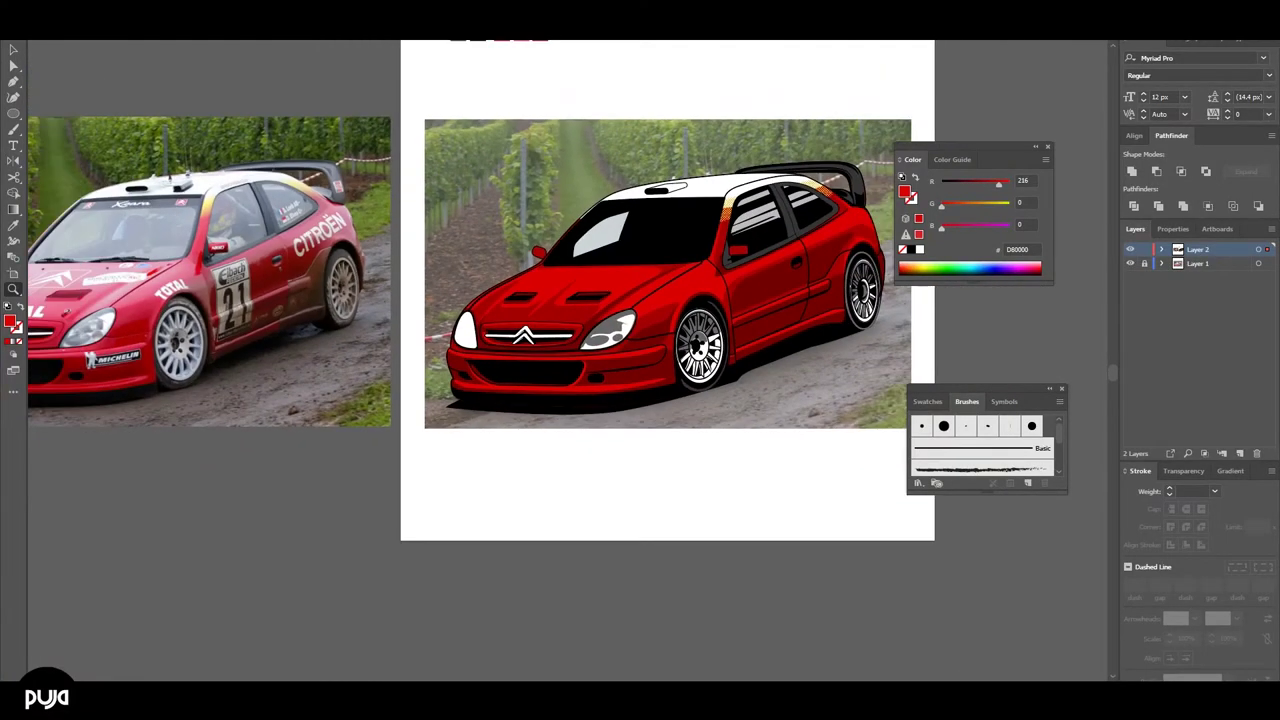
# - Zoom around the headlight and trial a fill swap, restoring the inner shape's black fill
pyautogui.hotkey('ctrl', '+')
pyautogui.hotkey('ctrl', '+')
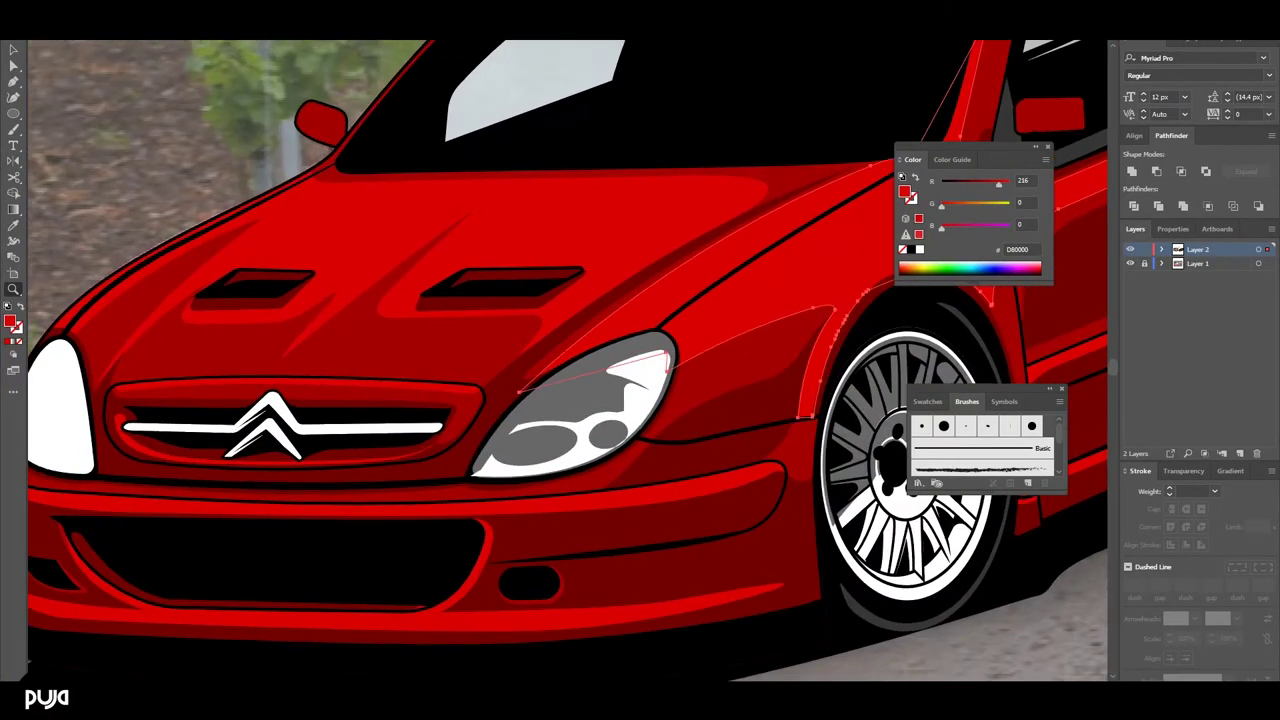
pyautogui.hotkey('ctrl', '+')
pyautogui.press('p')
pyautogui.press('z')
pyautogui.hotkey('ctrl', '-')
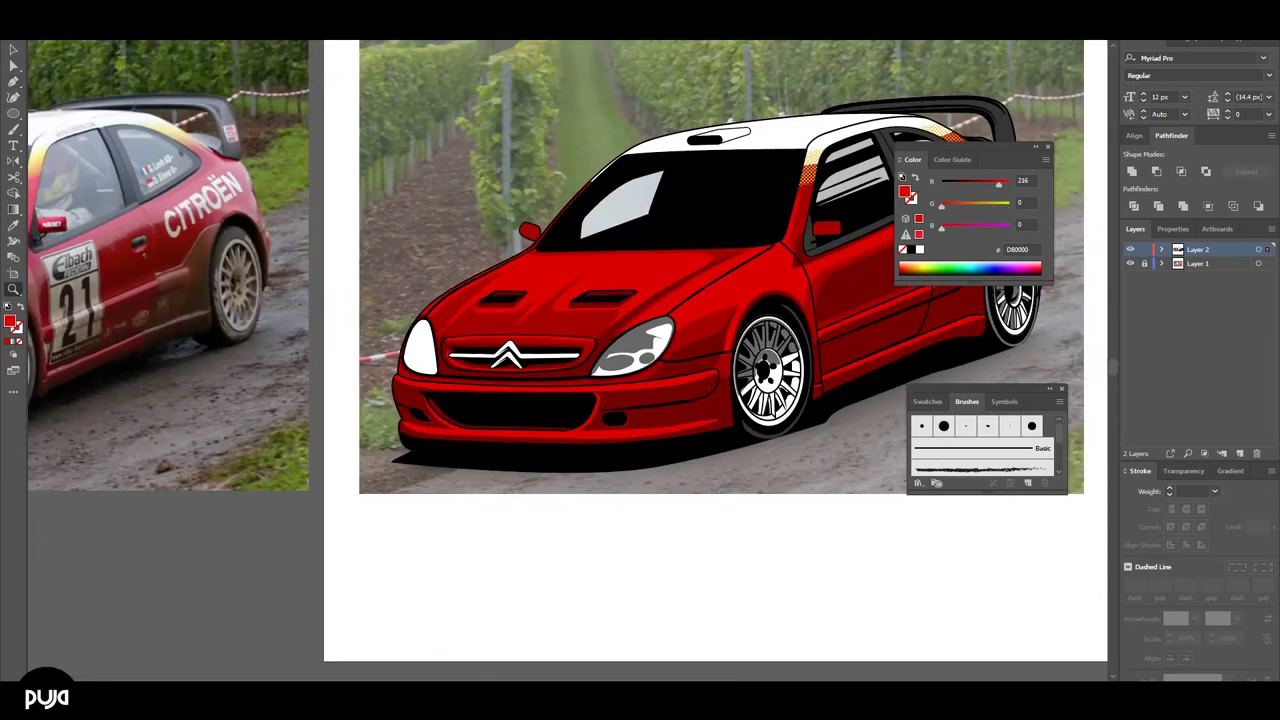
pyautogui.hotkey('ctrl', '-')
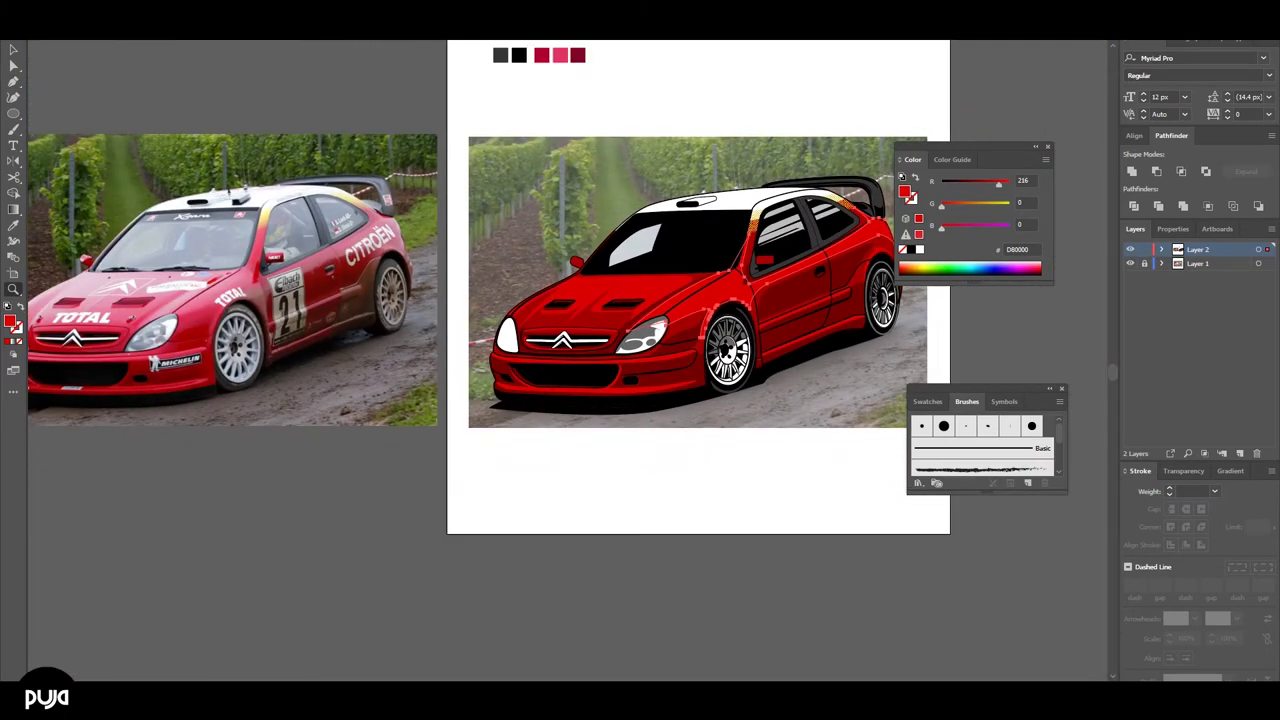
pyautogui.hotkey('ctrl', '+')
pyautogui.hotkey('ctrl', '+')
pyautogui.press('i')
pyautogui.hotkey('ctrl', 'shift', 'a')
pyautogui.hotkey('ctrl', '-')
pyautogui.hotkey('ctrl', '-')
pyautogui.hotkey('ctrl', '+')
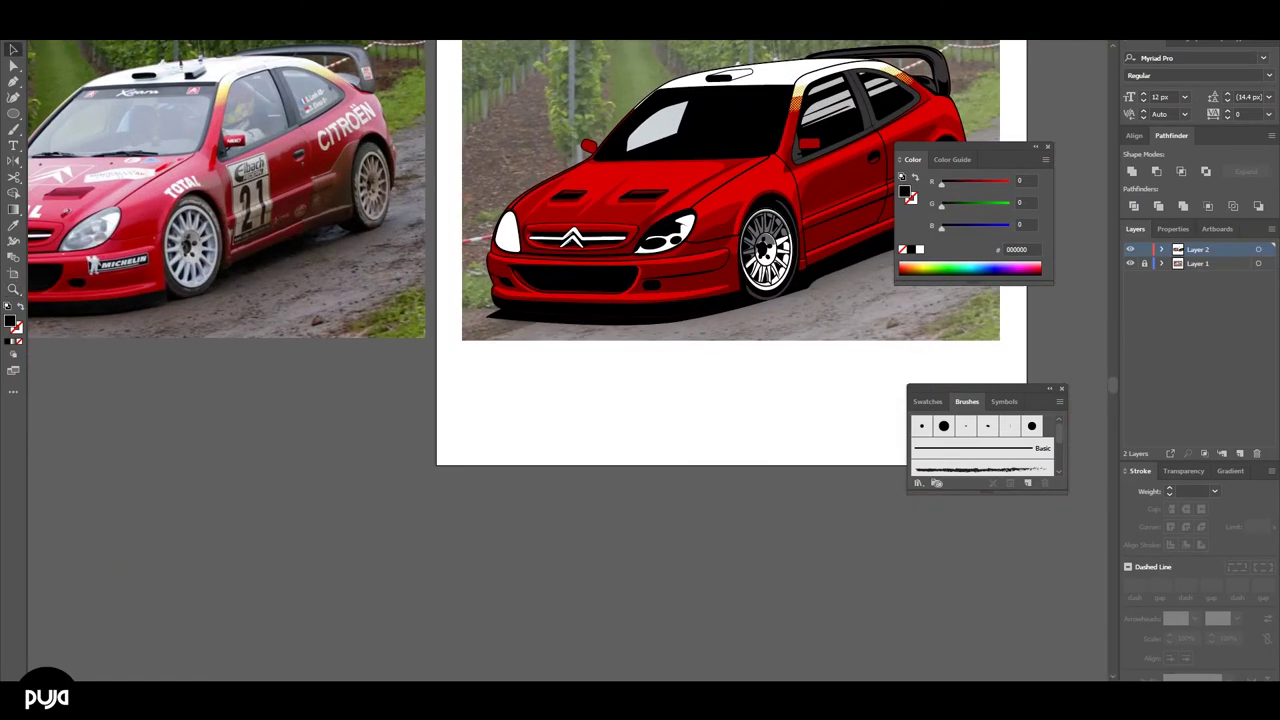
pyautogui.press('d')
pyautogui.hotkey('ctrl', 'z')
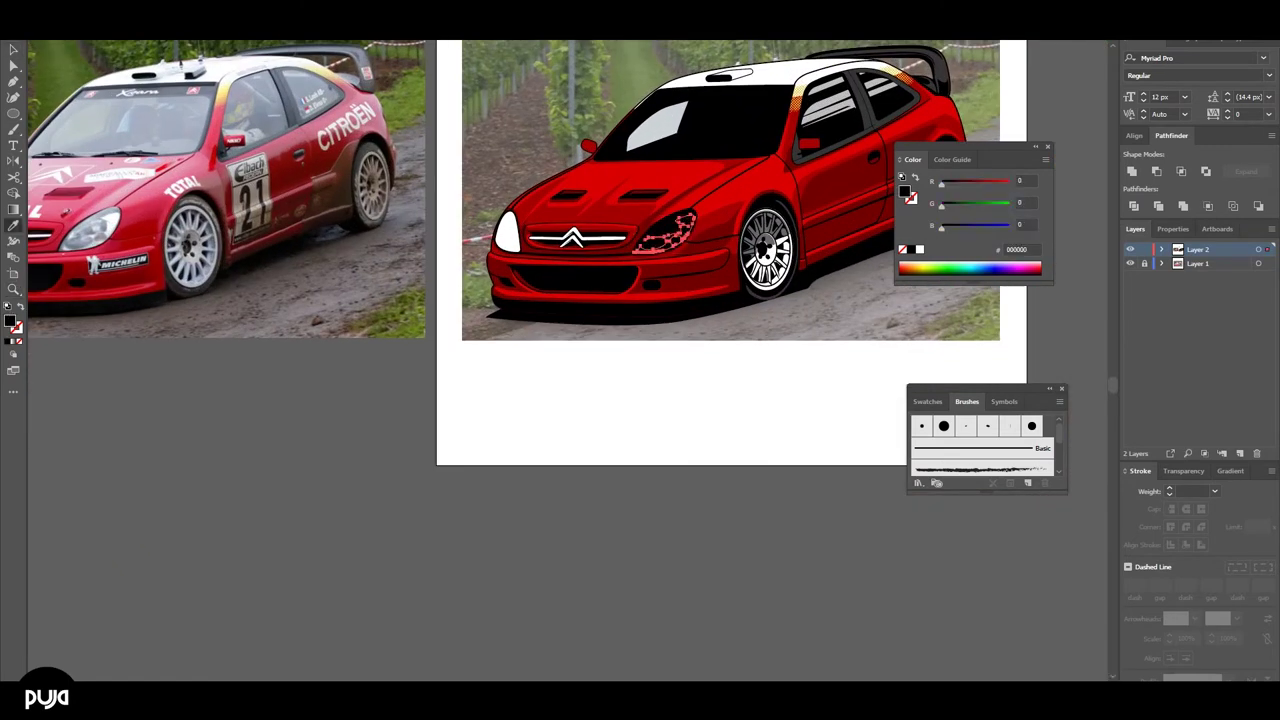
# - Start a new Pen path with a smooth curve along the headlight's upper edge
pyautogui.hotkey('ctrl', 'shift', 'a')
pyautogui.hotkey('ctrl', '-')
pyautogui.scroll(1, 690, 240)
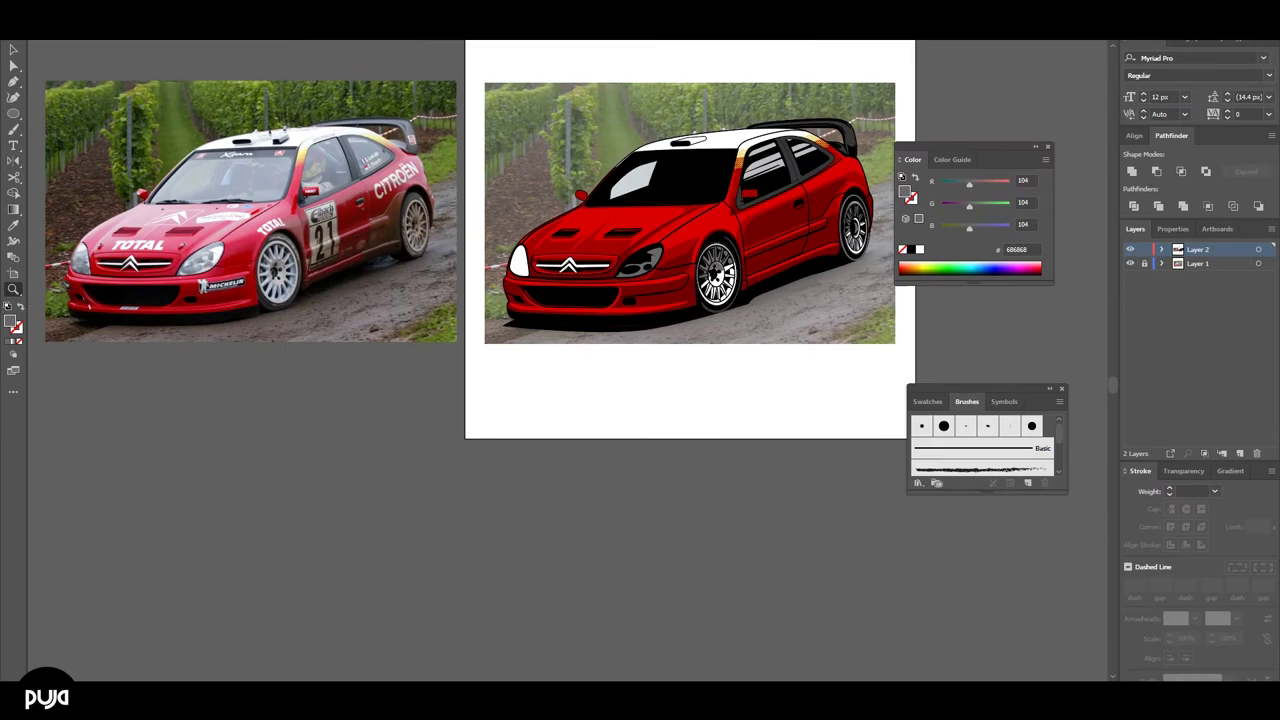
pyautogui.scroll(4, 652, 250)
pyautogui.press('p')
pyautogui.click(497, 352)
pyautogui.moveTo(496, 364); pyautogui.dragTo(437, 461)
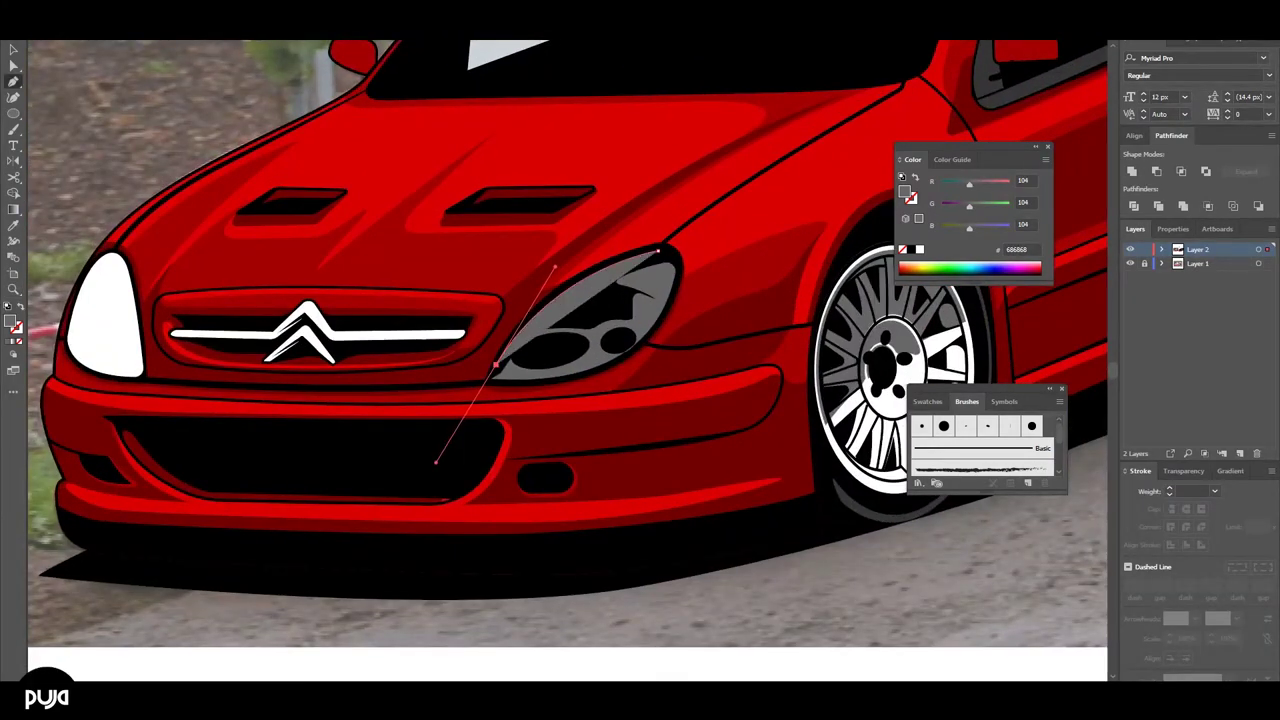
pyautogui.click(658, 250)
# - Close the upper-edge highlight path into a white headlight shape
pyautogui.click(497, 352)
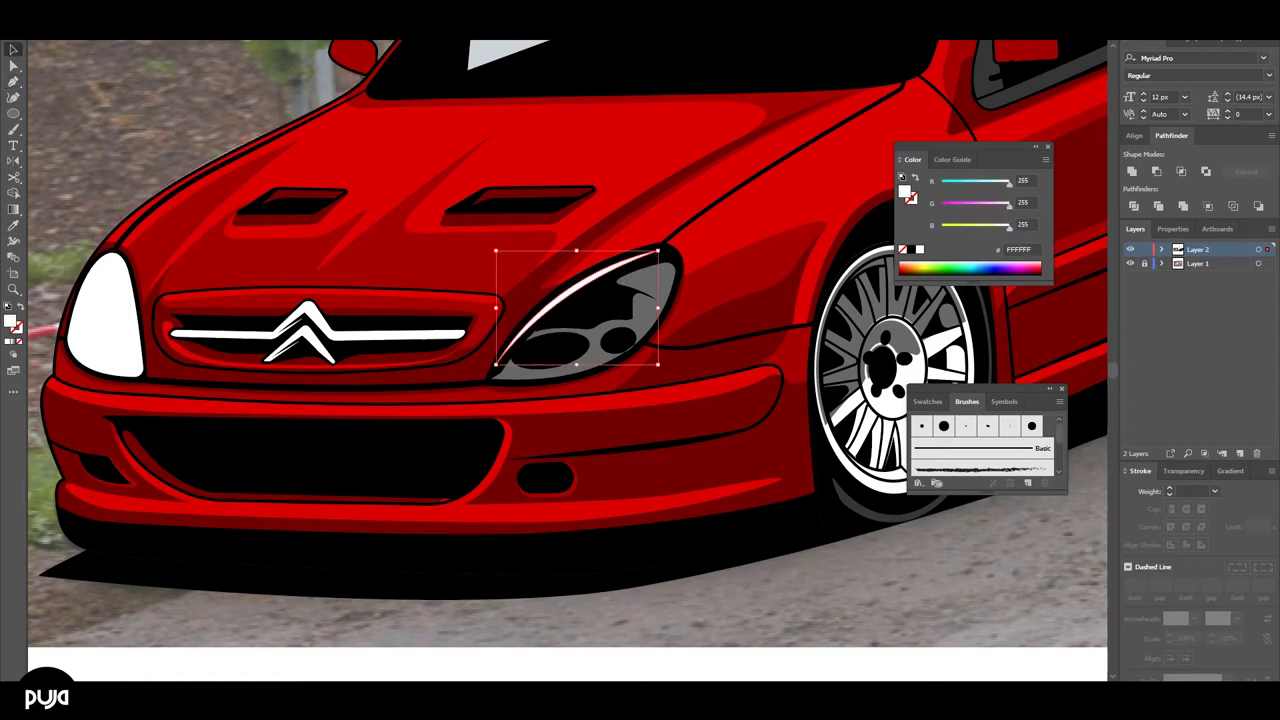
pyautogui.hotkey('ctrl', '-')
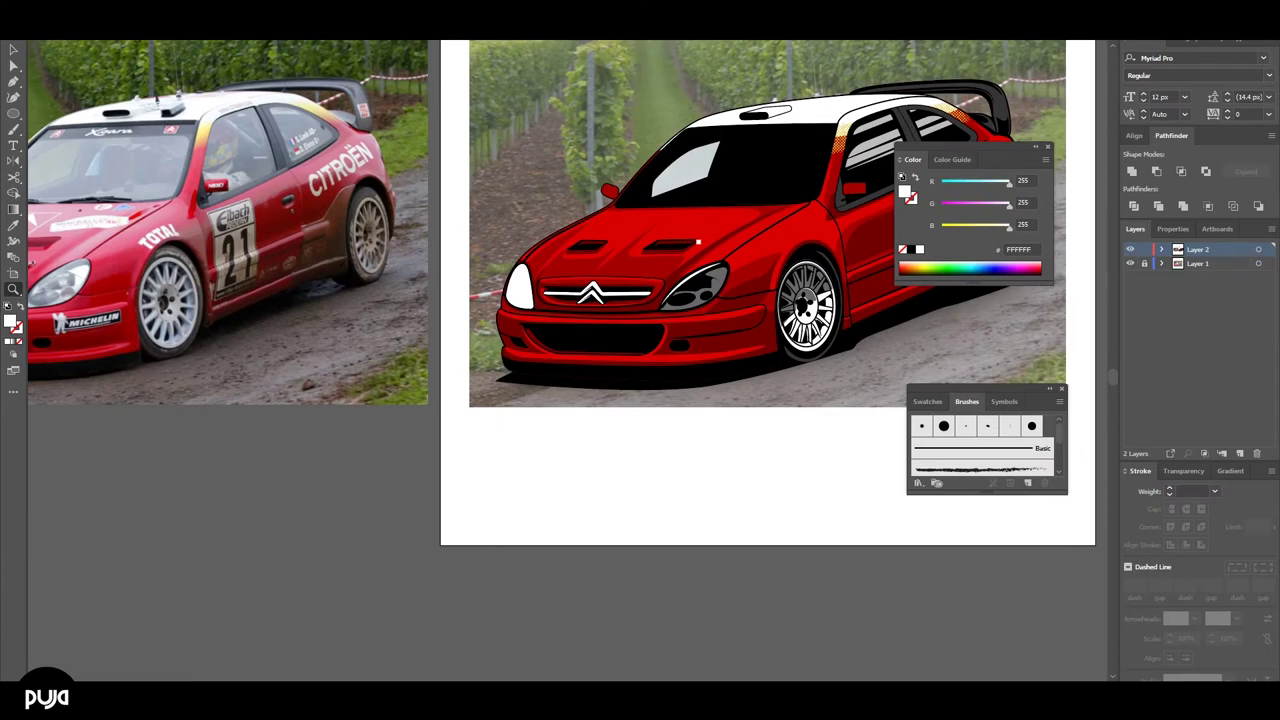
pyautogui.moveTo(698, 241); pyautogui.dragTo(698, 241)
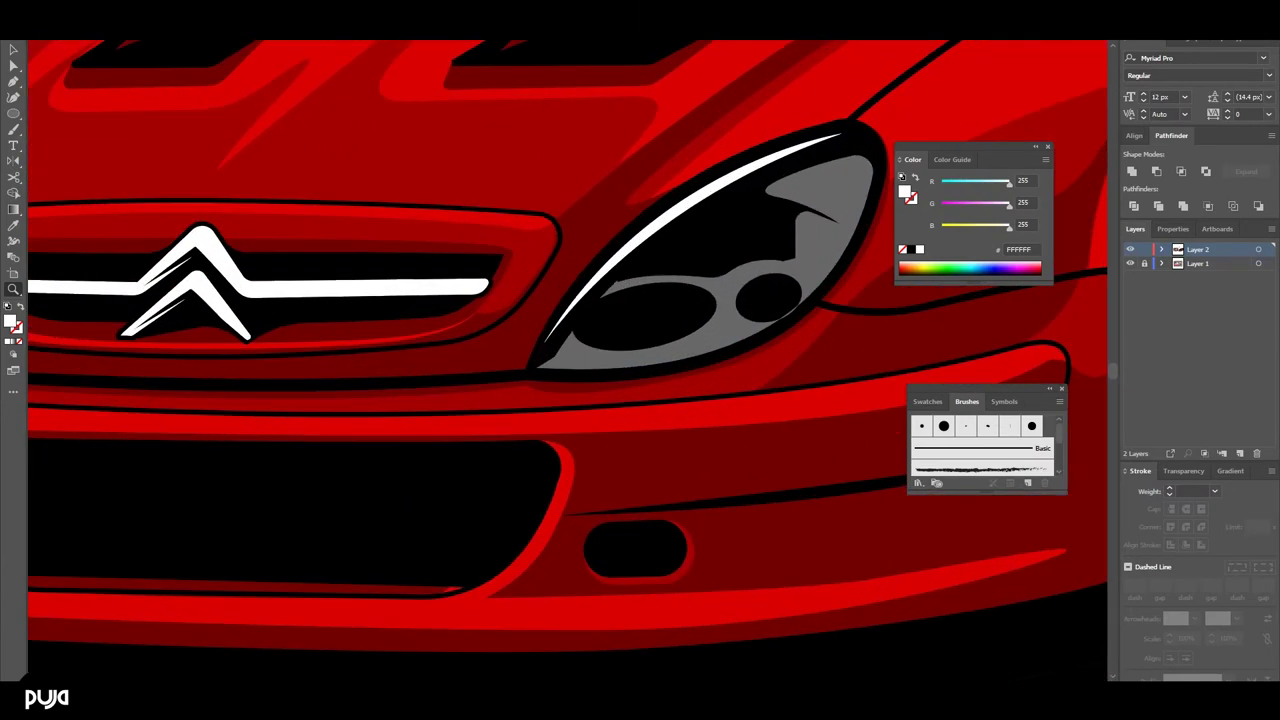
# - Draw a curved shape inside the headlight beside the grille and eyedropper the headlight grey
pyautogui.press('p')
pyautogui.click(595, 320)
pyautogui.moveTo(660, 300); pyautogui.dragTo(698, 300)
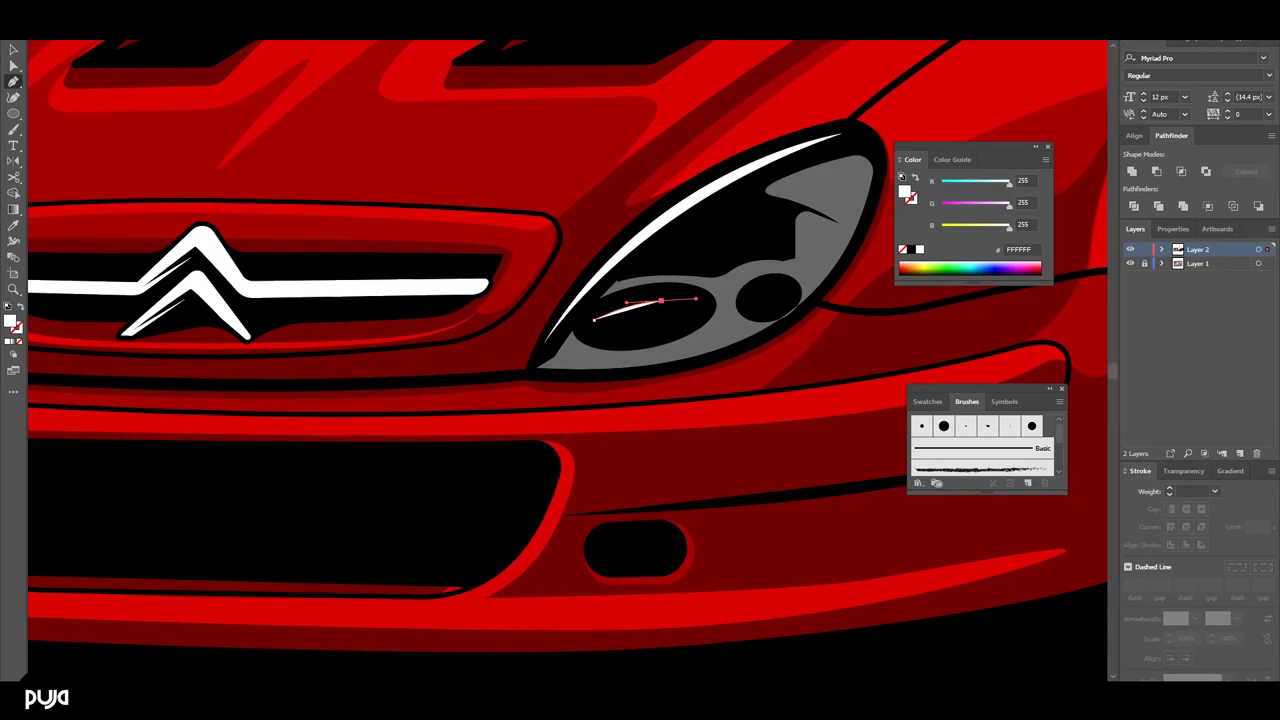
pyautogui.click(688, 345)
pyautogui.click(594, 320)
pyautogui.moveTo(594, 320); pyautogui.dragTo(596, 356)
pyautogui.press('i')
pyautogui.click(598, 356)
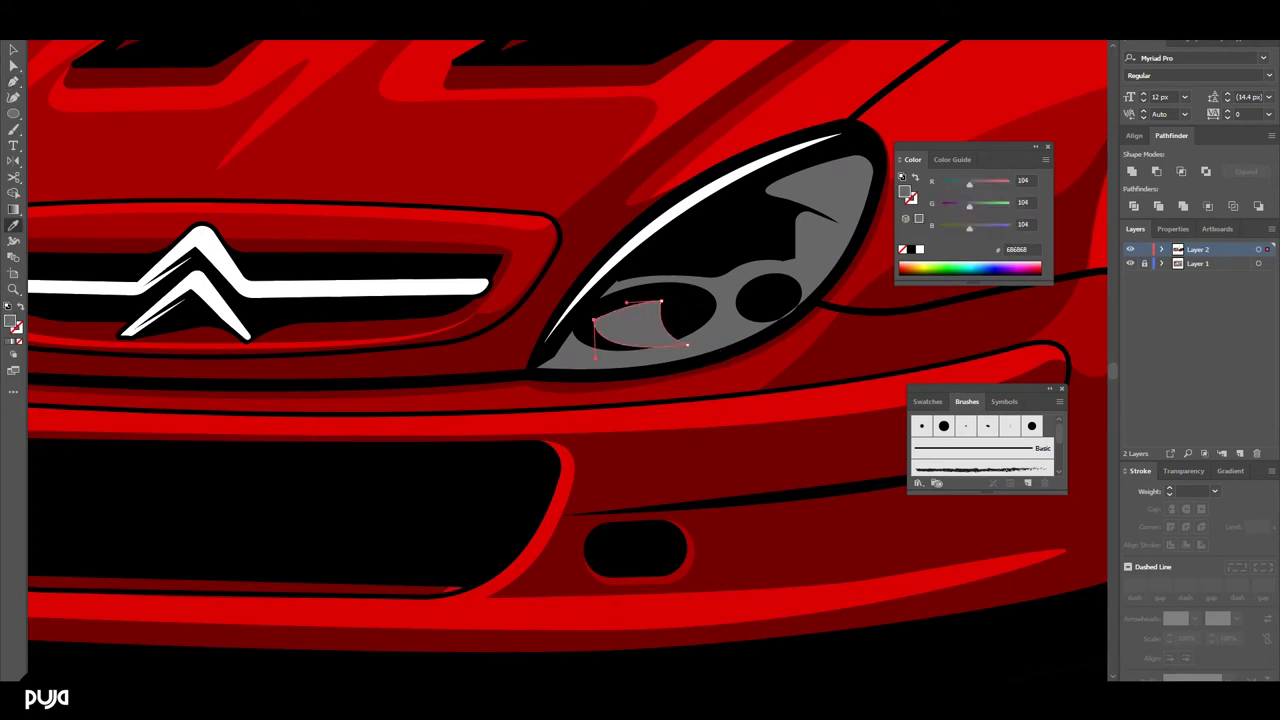
# - Round the grey shape's corners and send it behind the headlight's black details
pyautogui.press('v')
pyautogui.scroll(-3, 705, 275)
pyautogui.scroll(2, 705, 275)
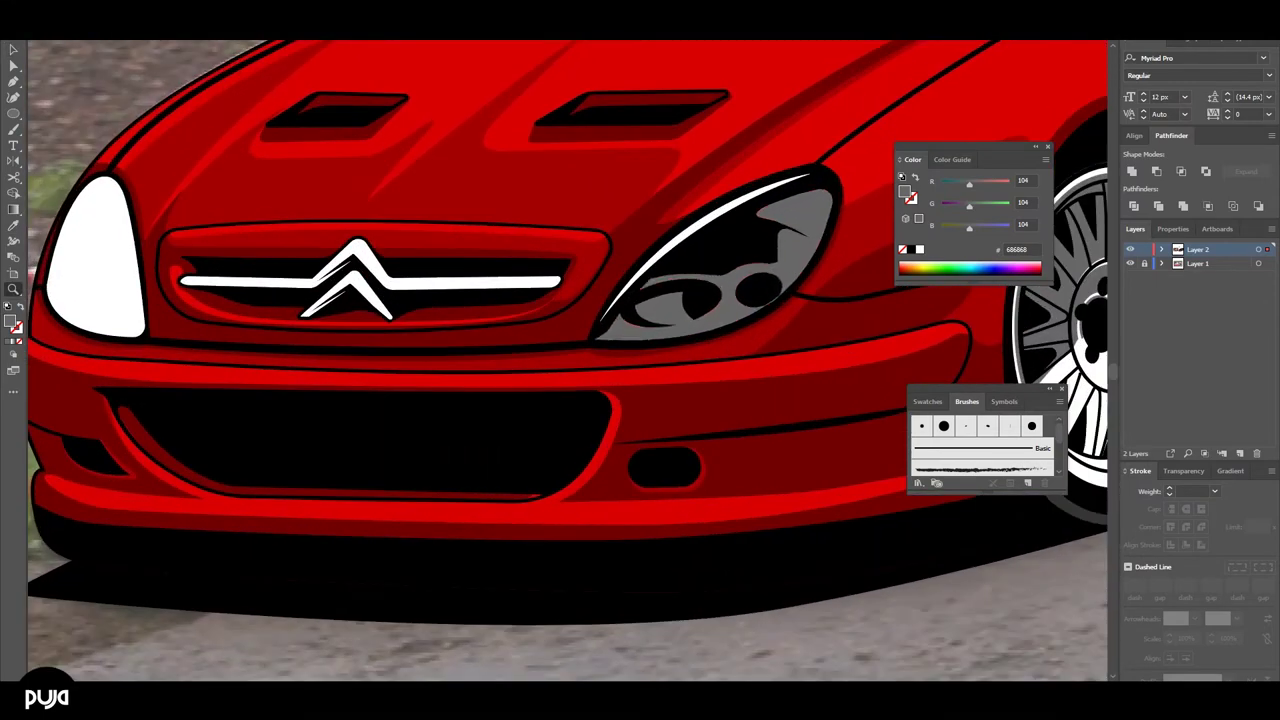
pyautogui.moveTo(660, 306); pyautogui.dragTo(668, 312)
pyautogui.press('v')
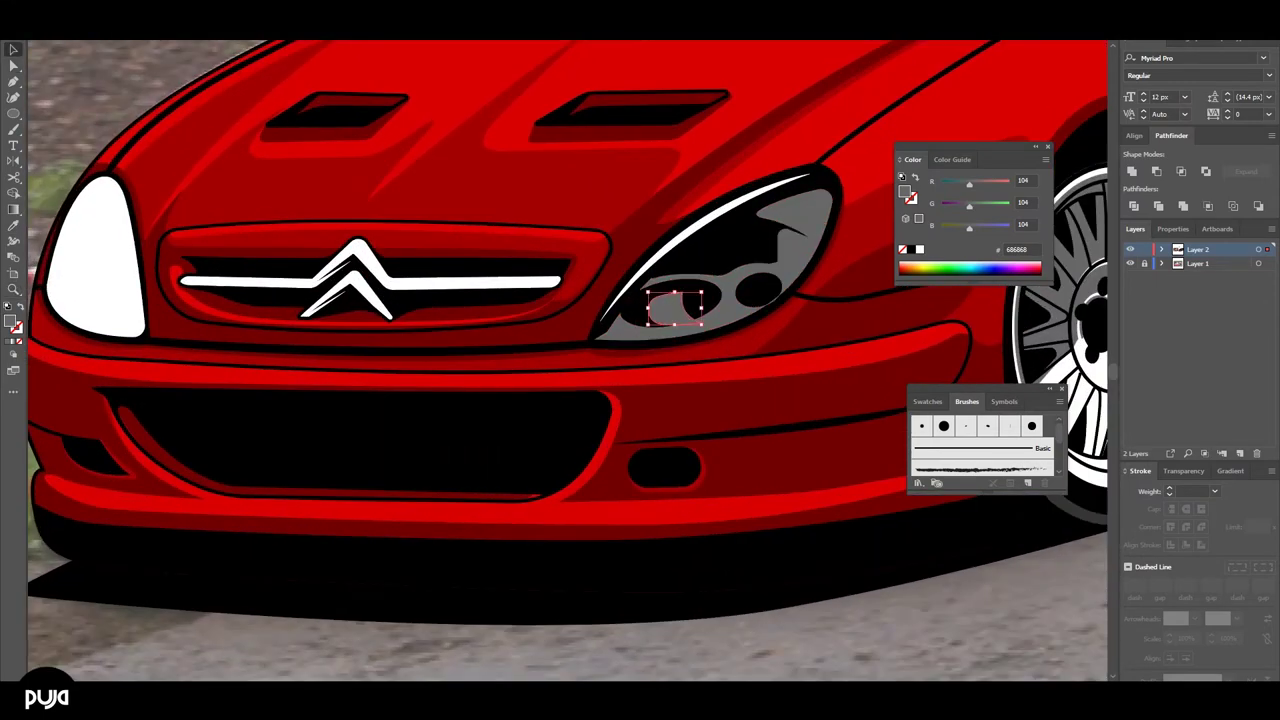
pyautogui.rightClick(670, 310)
pyautogui.moveTo(760, 518)
pyautogui.click(905, 563)
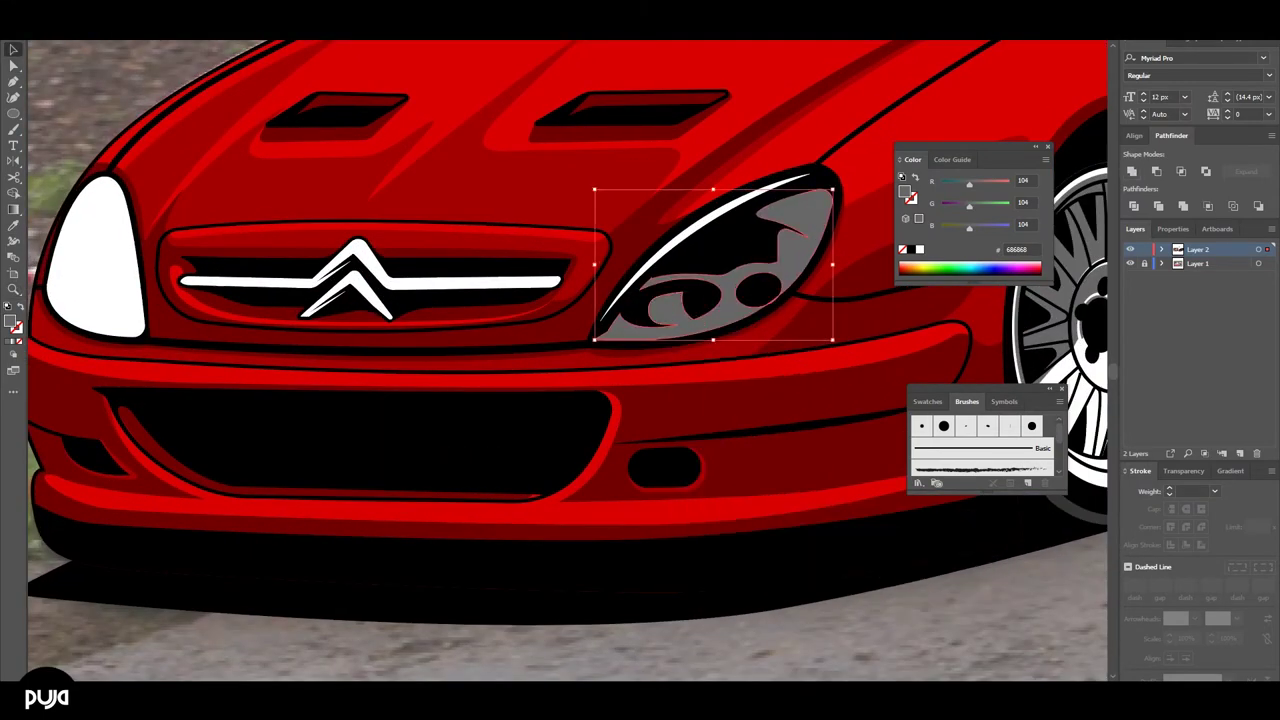
# - Inspect the headlight, then select the white glint crescent and the red hood highlight
pyautogui.scroll(-3, 650, 300)
pyautogui.scroll(-2, 751, 292)
pyautogui.scroll(3, 739, 295)
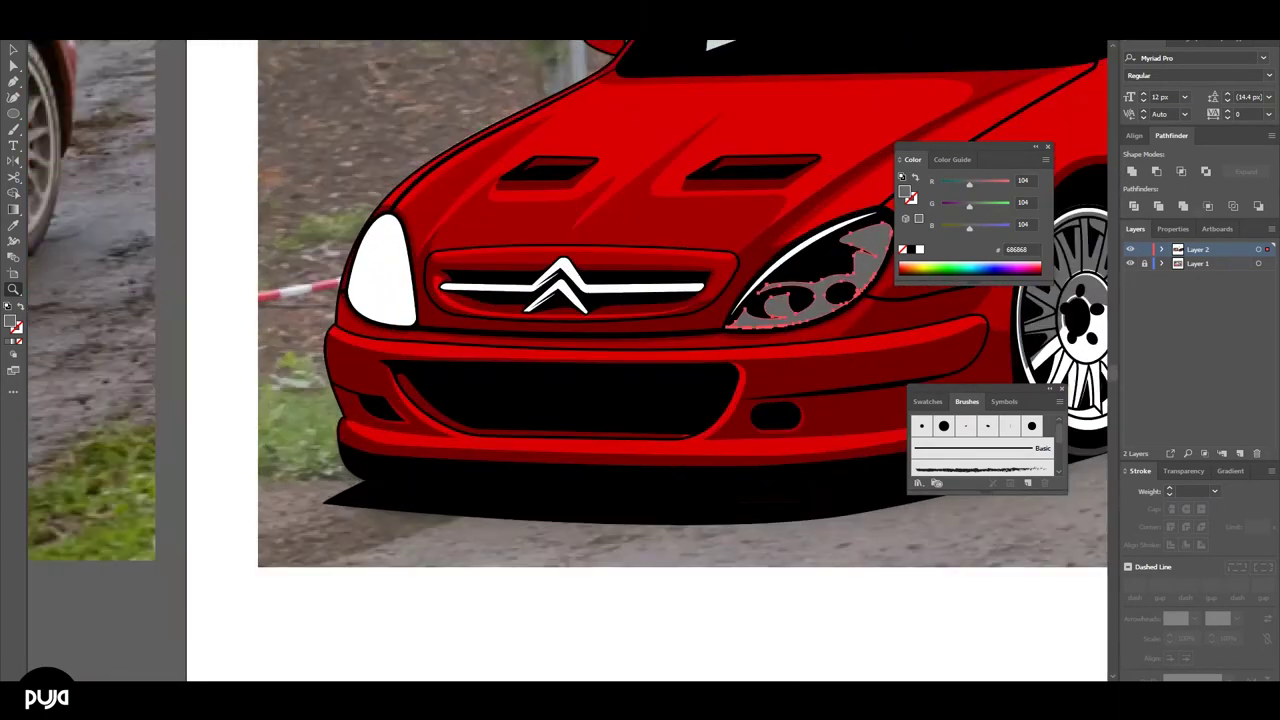
pyautogui.scroll(2, 739, 295)
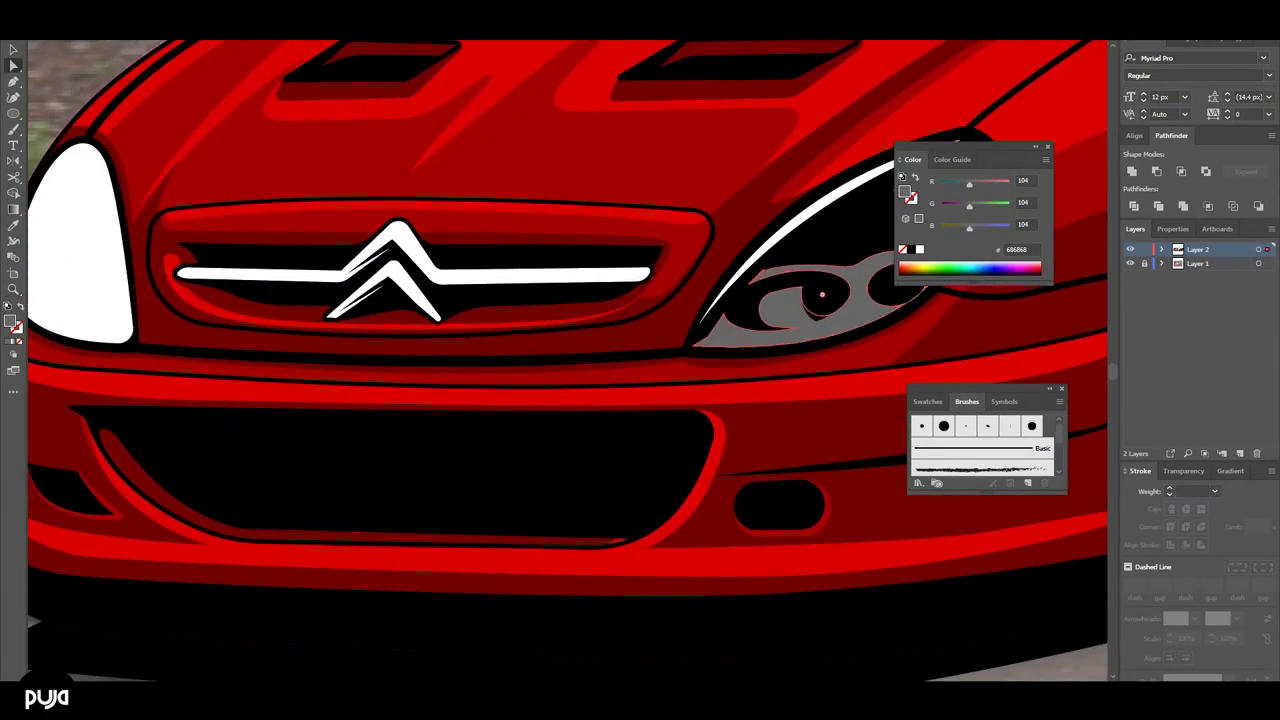
pyautogui.scroll(-4, 640, 360)
pyautogui.scroll(3, 640, 355)
pyautogui.press('v')
pyautogui.click(620, 330)
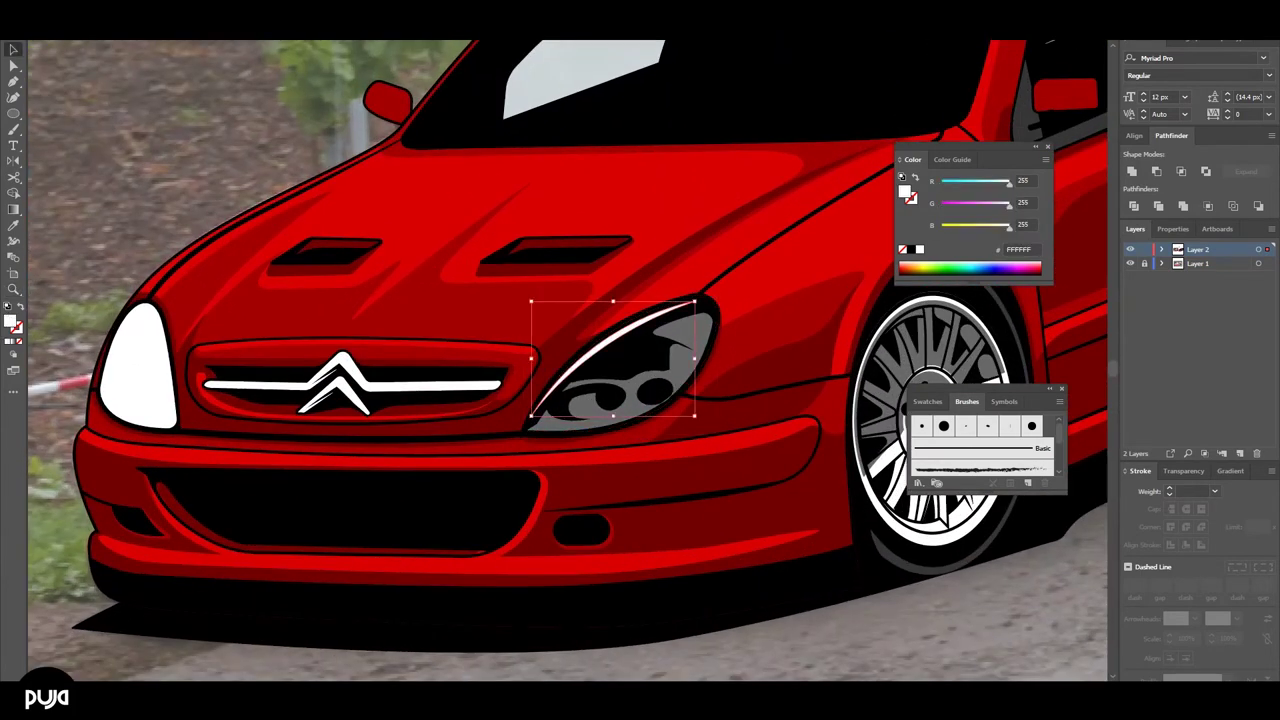
pyautogui.click(560, 180)
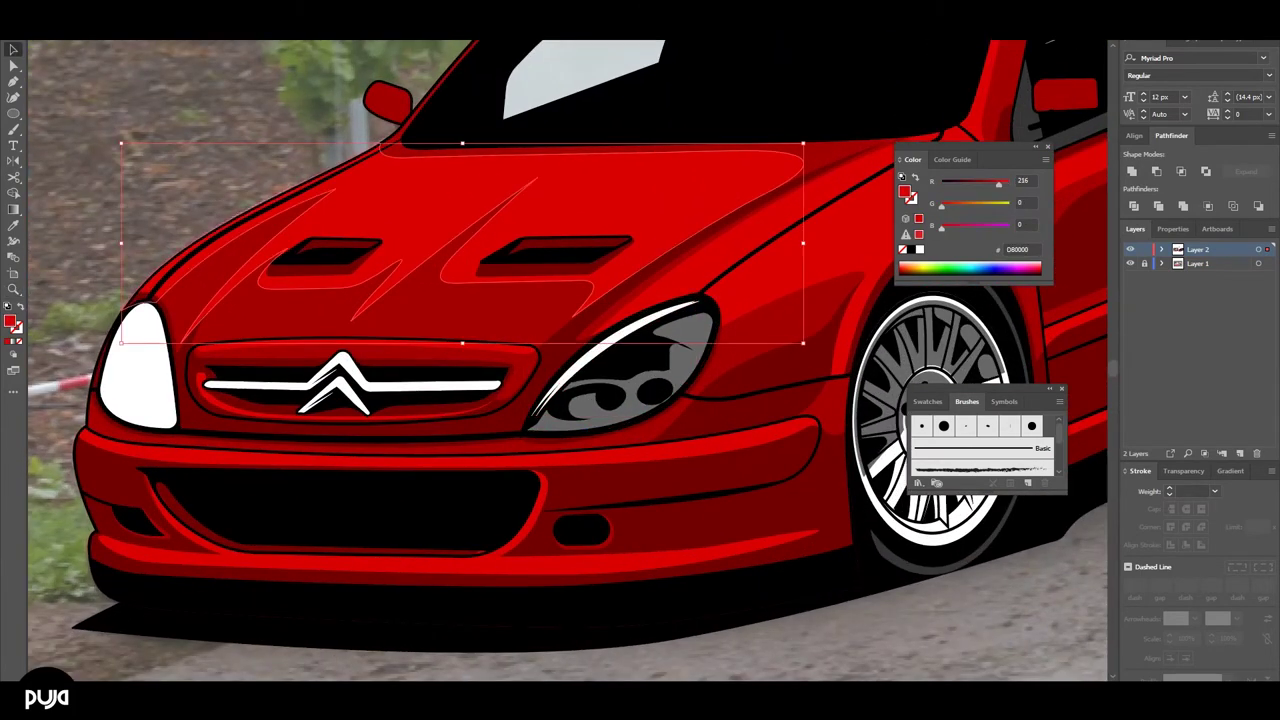
# - Draw a small white ellipse and move it up onto the headlight's glint streak
pyautogui.click(620, 330)
pyautogui.hotkey('ctrl', 'shift', 'a')
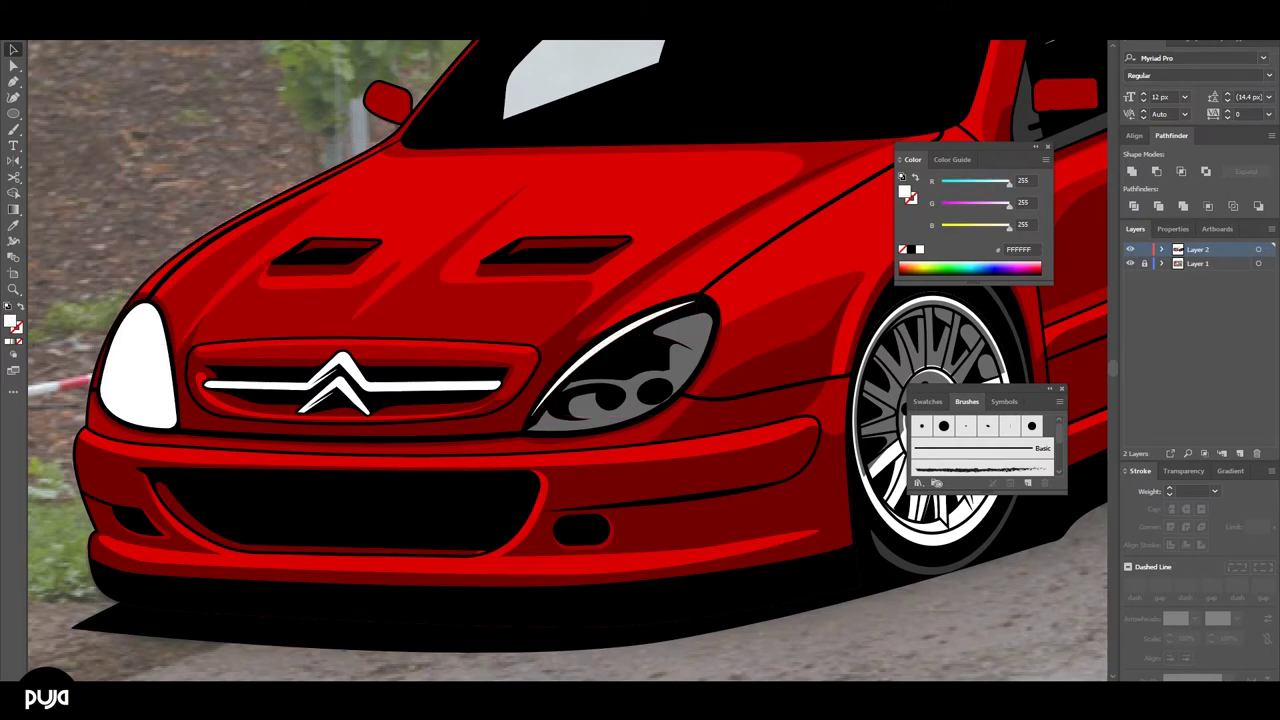
pyautogui.press('l')
pyautogui.moveTo(626, 327); pyautogui.dragTo(668, 343)
pyautogui.press('v')
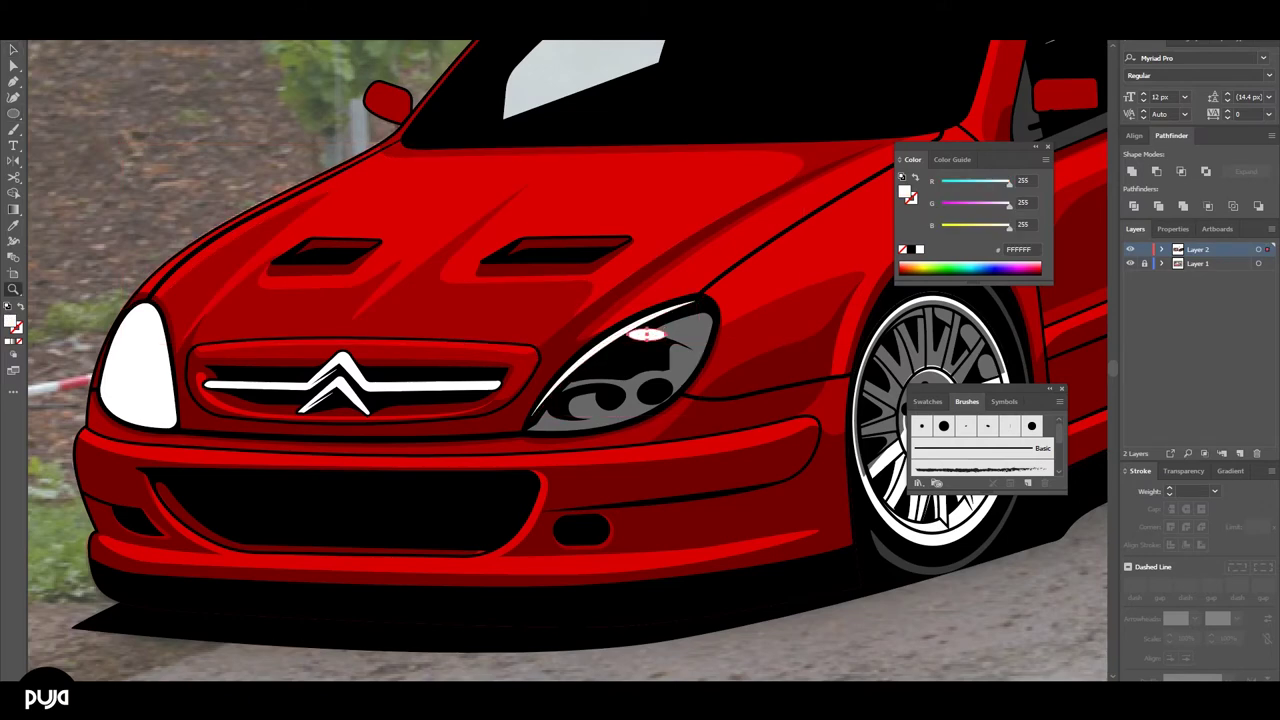
pyautogui.keyDown('ctrl'); pyautogui.click(660, 338); pyautogui.keyUp('ctrl')
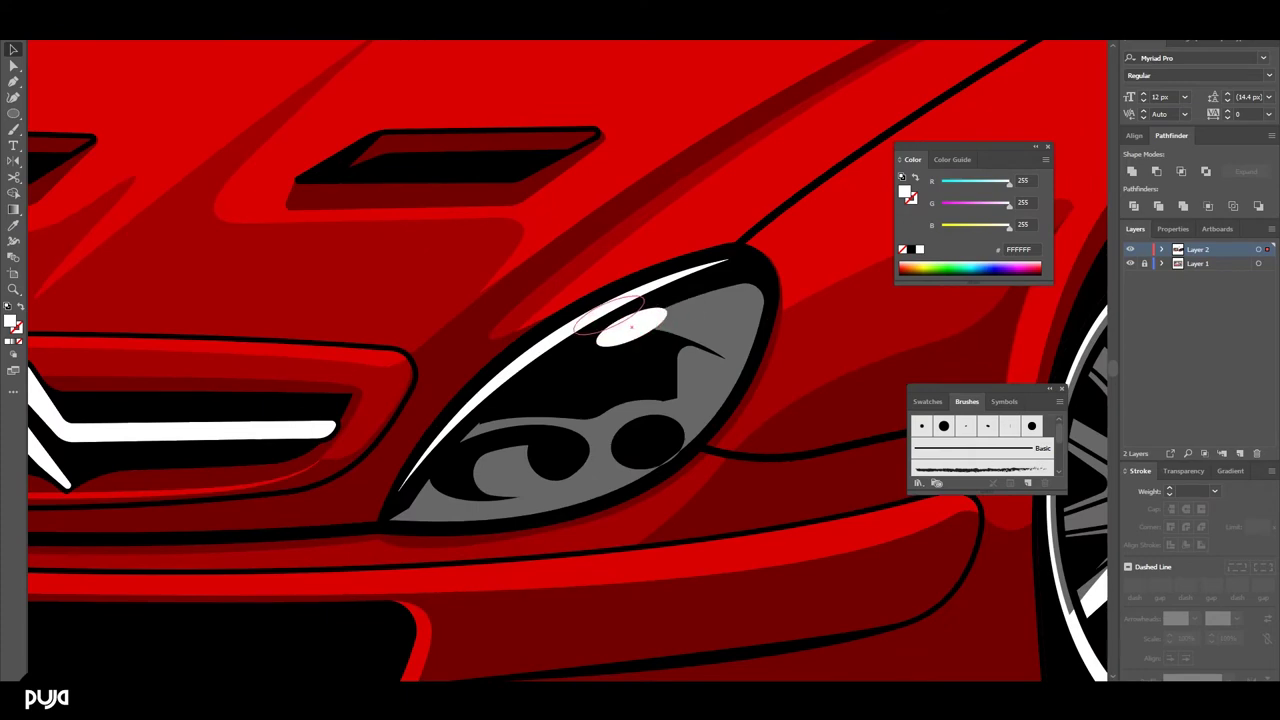
pyautogui.moveTo(631, 327); pyautogui.dragTo(608, 316)
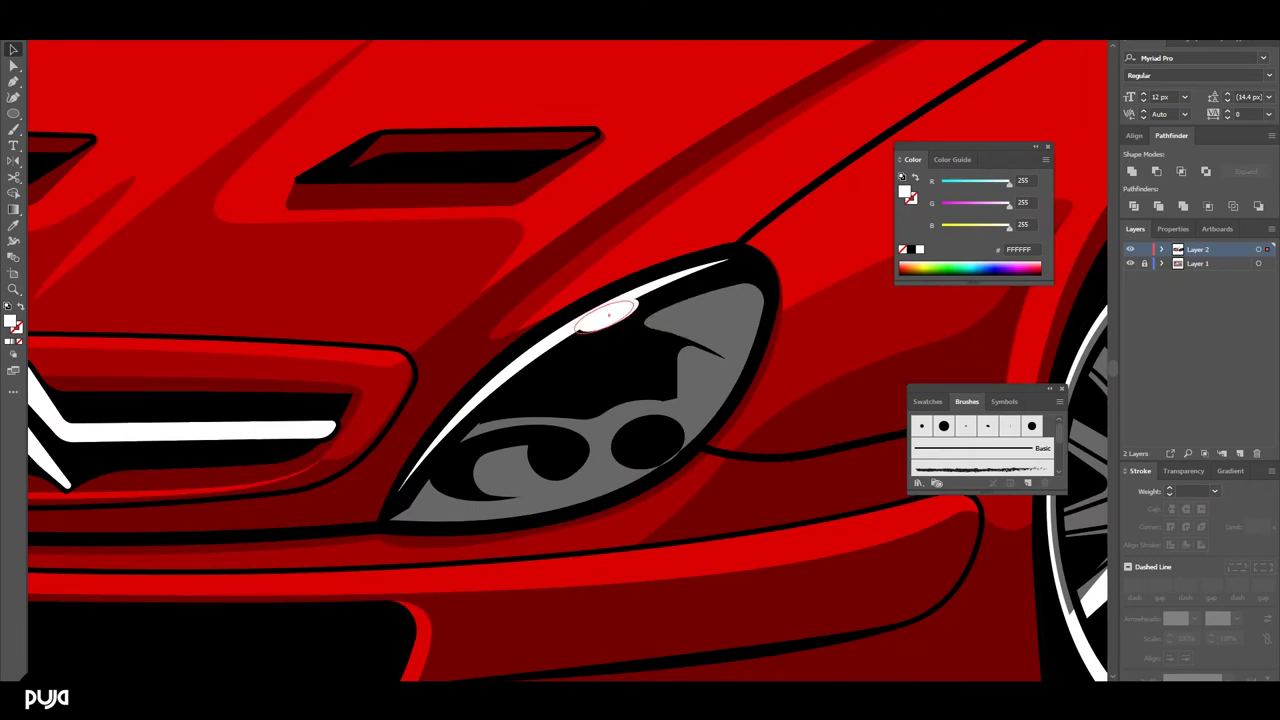
# - Tilt the oval along the streak and Unite both into one glint shape
pyautogui.click(608, 316)
pyautogui.hotkey('ctrl', '-')
pyautogui.hotkey('ctrl', '-')
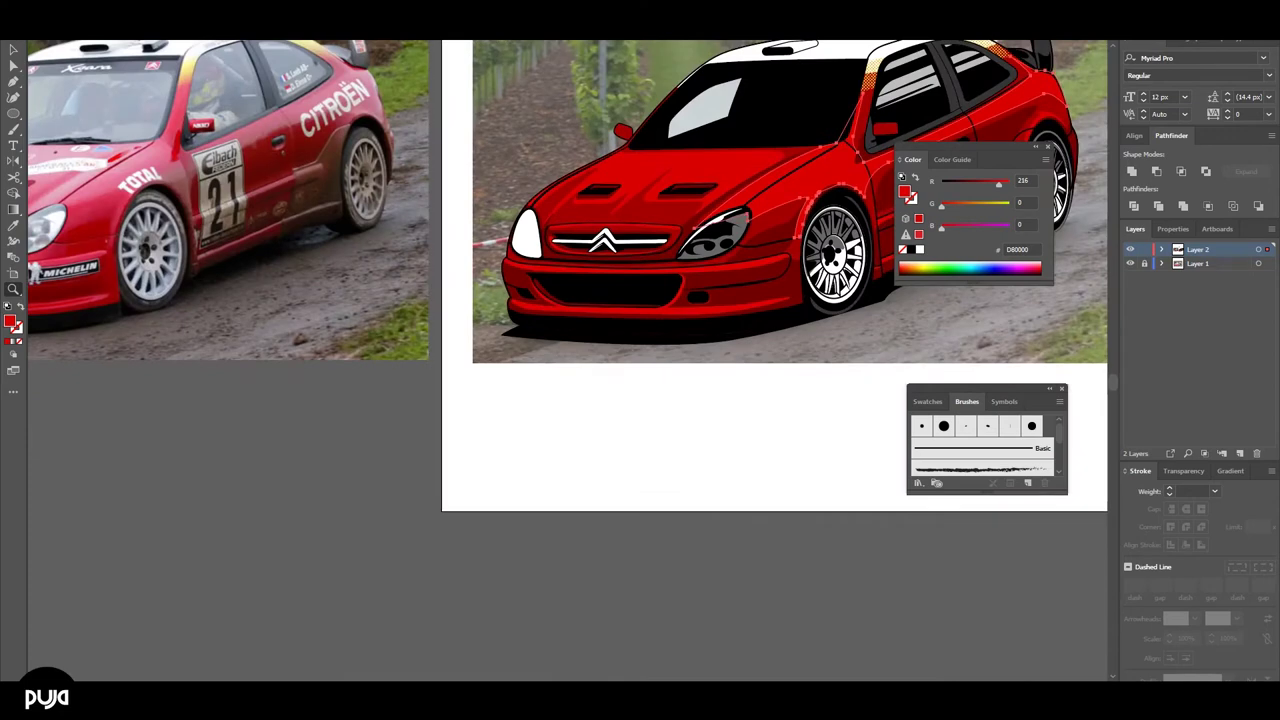
pyautogui.hotkey('ctrl', '+')
pyautogui.hotkey('ctrl', '+')
pyautogui.hotkey('ctrl', '+')
pyautogui.click(581, 383)
pyautogui.moveTo(640, 372); pyautogui.dragTo(636, 360)
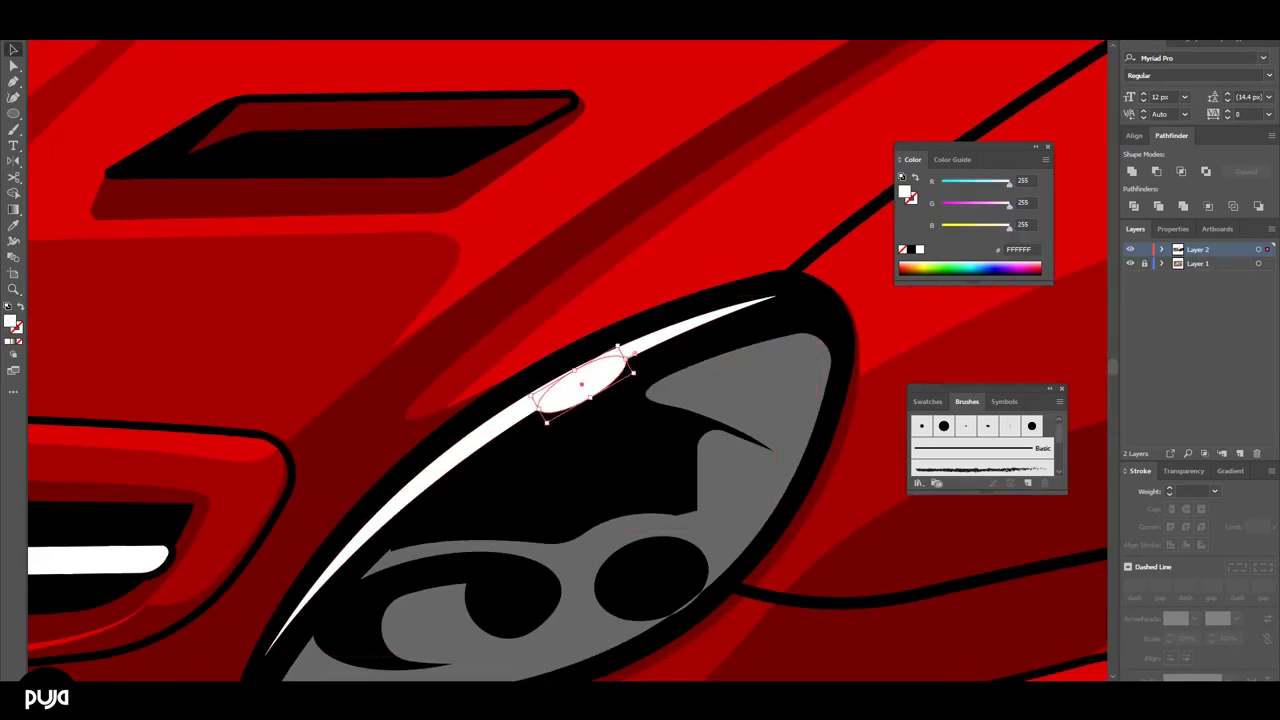
pyautogui.keyDown('shift'); pyautogui.click(450, 482); pyautogui.keyUp('shift')
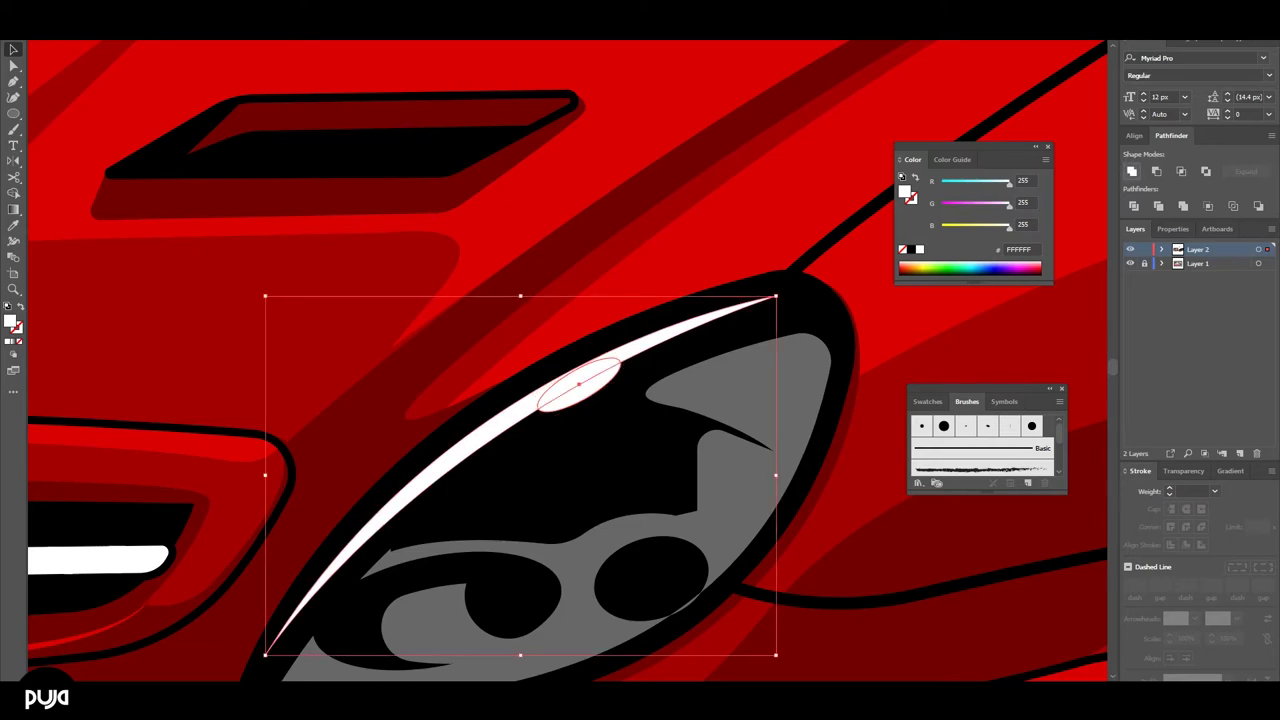
pyautogui.click(1132, 171)
pyautogui.hotkey('ctrl', '0')
pyautogui.hotkey('ctrl', '0')
pyautogui.hotkey('ctrl', 'shift', 'a')
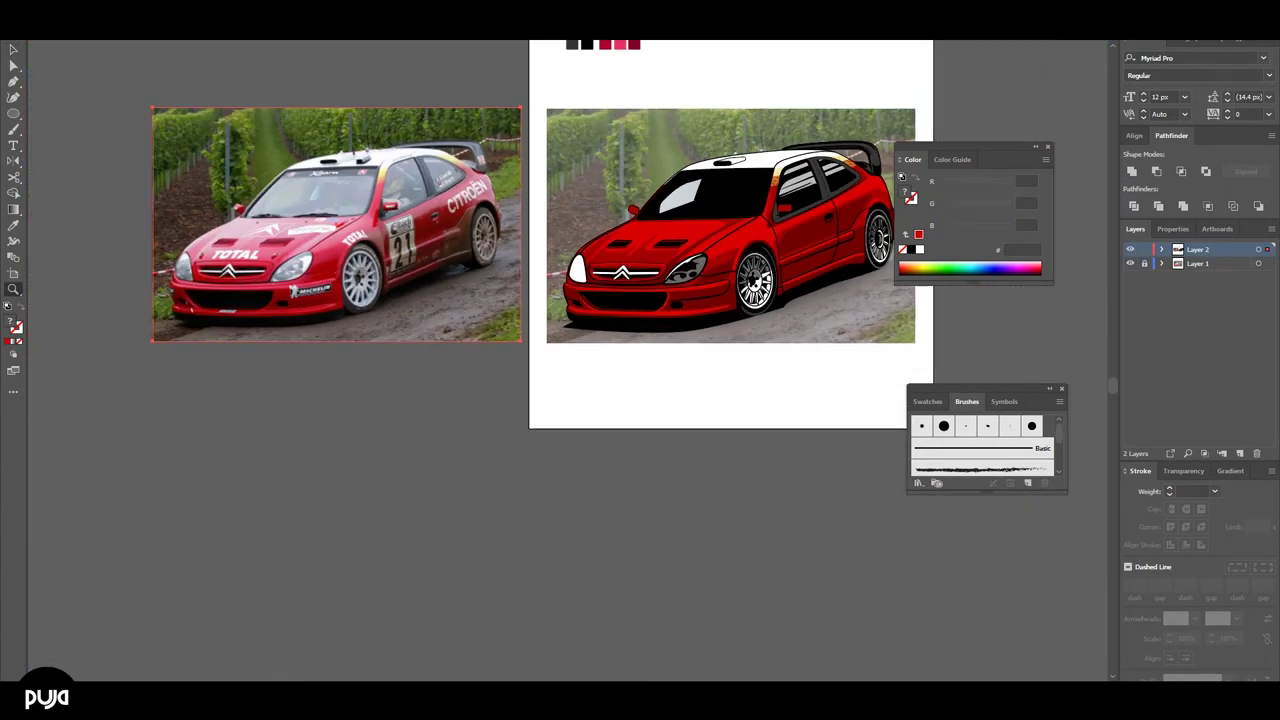
# - Zoom to the roof and isolate the white roof shape, undoing trial duplicate and enlargement
pyautogui.moveTo(600, 250); pyautogui.dragTo(499, 325)
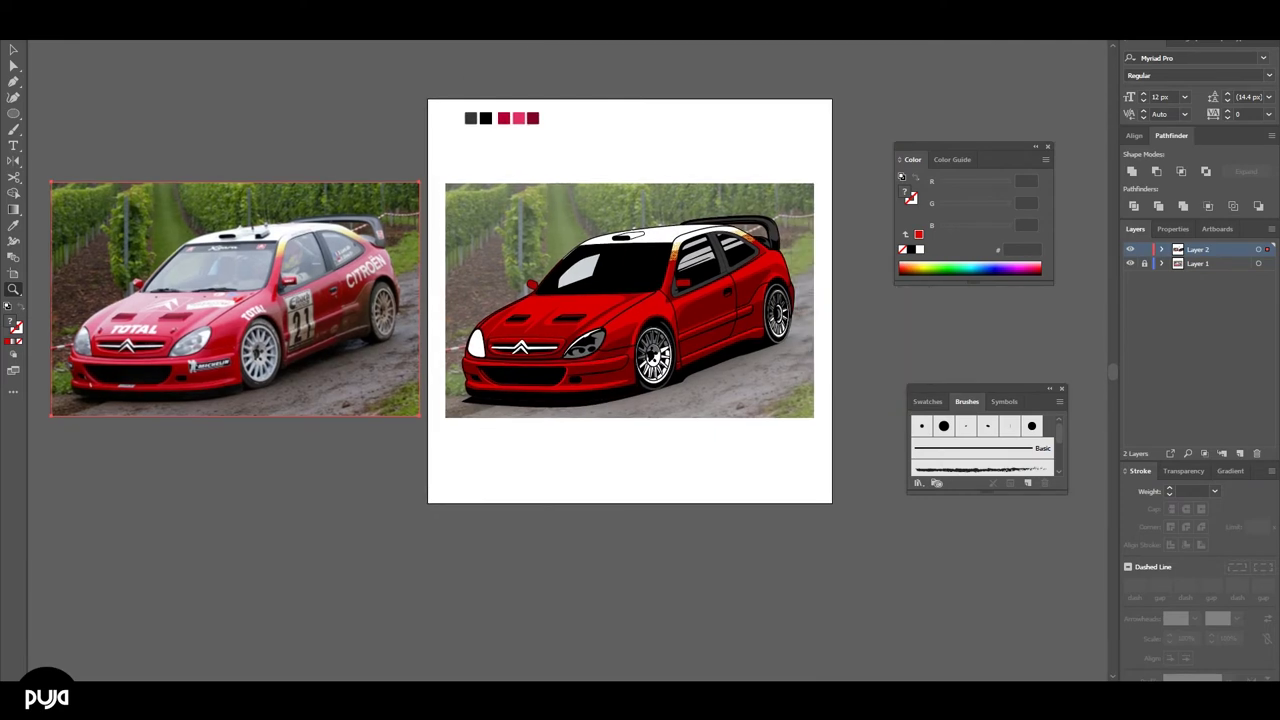
pyautogui.click(679, 248)
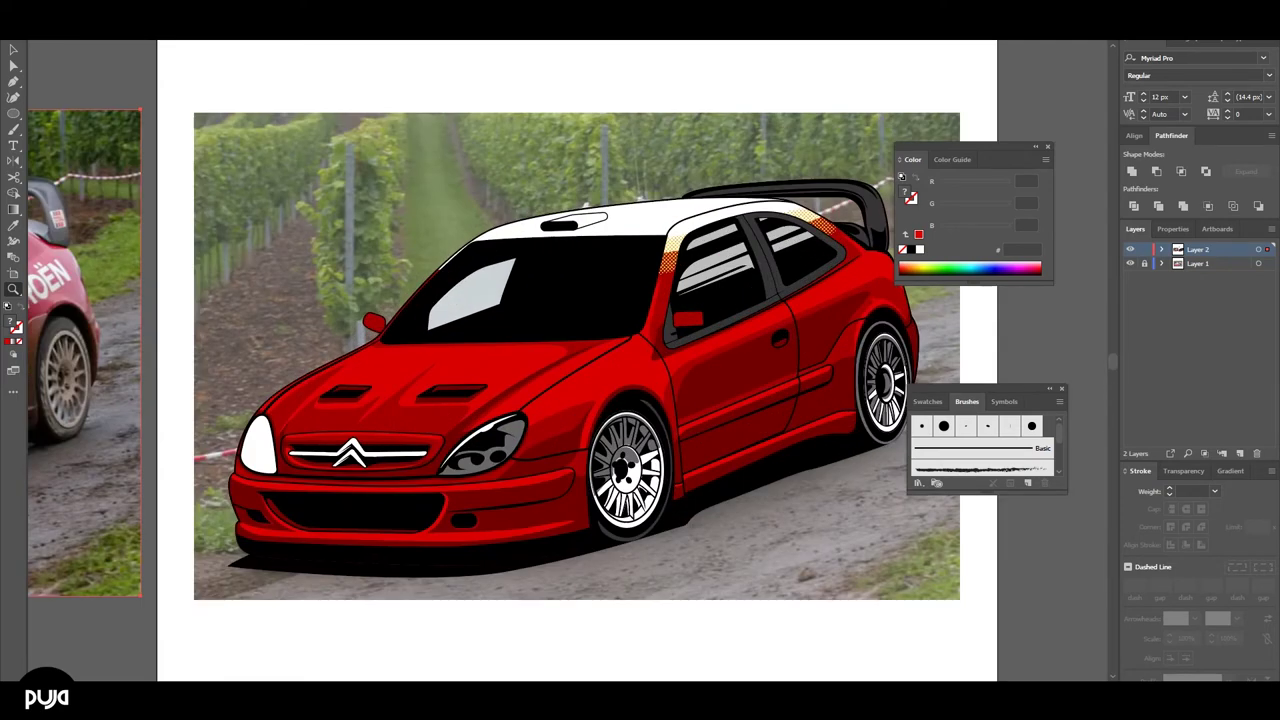
pyautogui.click(713, 245)
pyautogui.press('v')
pyautogui.doubleClick(500, 225)
pyautogui.hotkey('alt', 'Down')
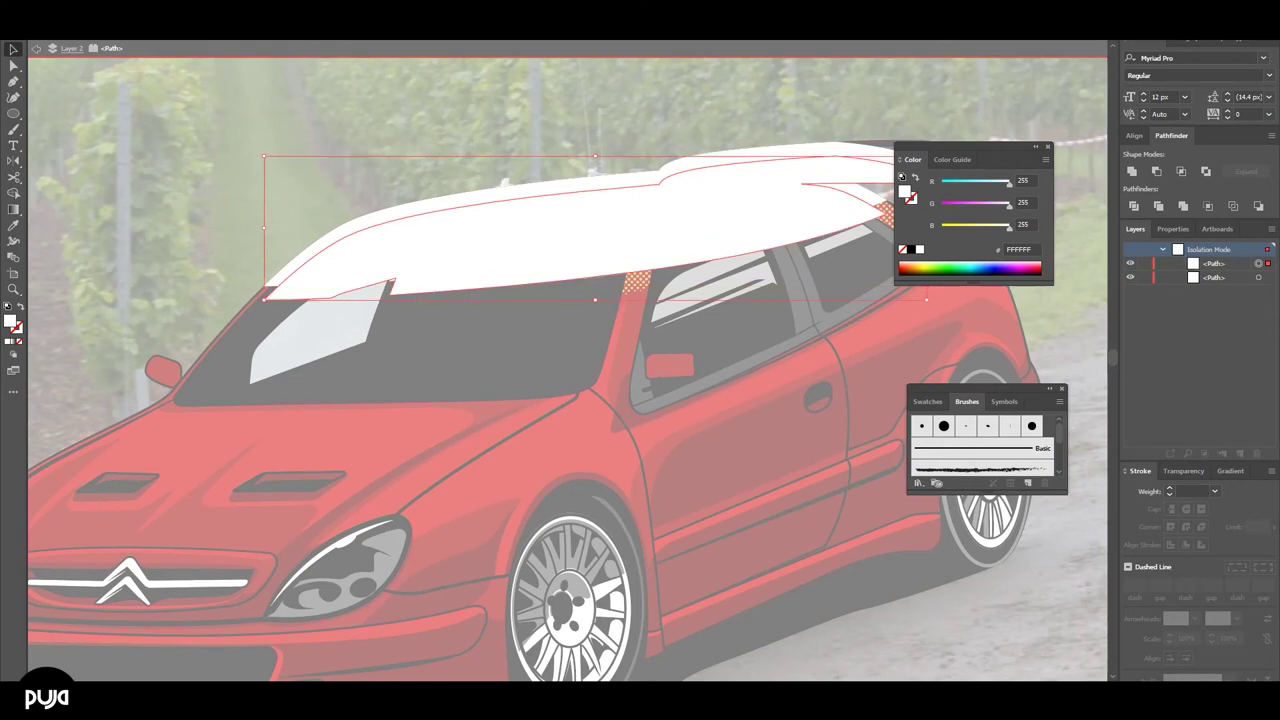
pyautogui.hotkey('ctrl', 'z')
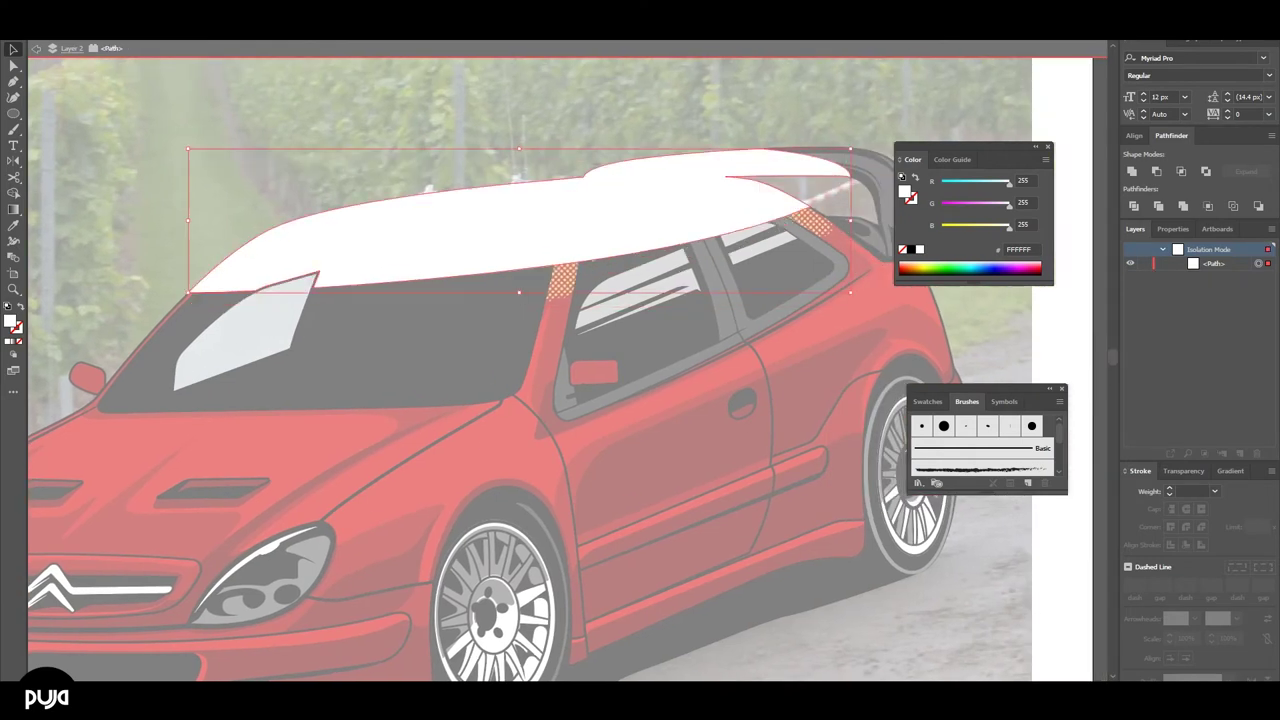
pyautogui.moveTo(188, 292); pyautogui.dragTo(104, 310)
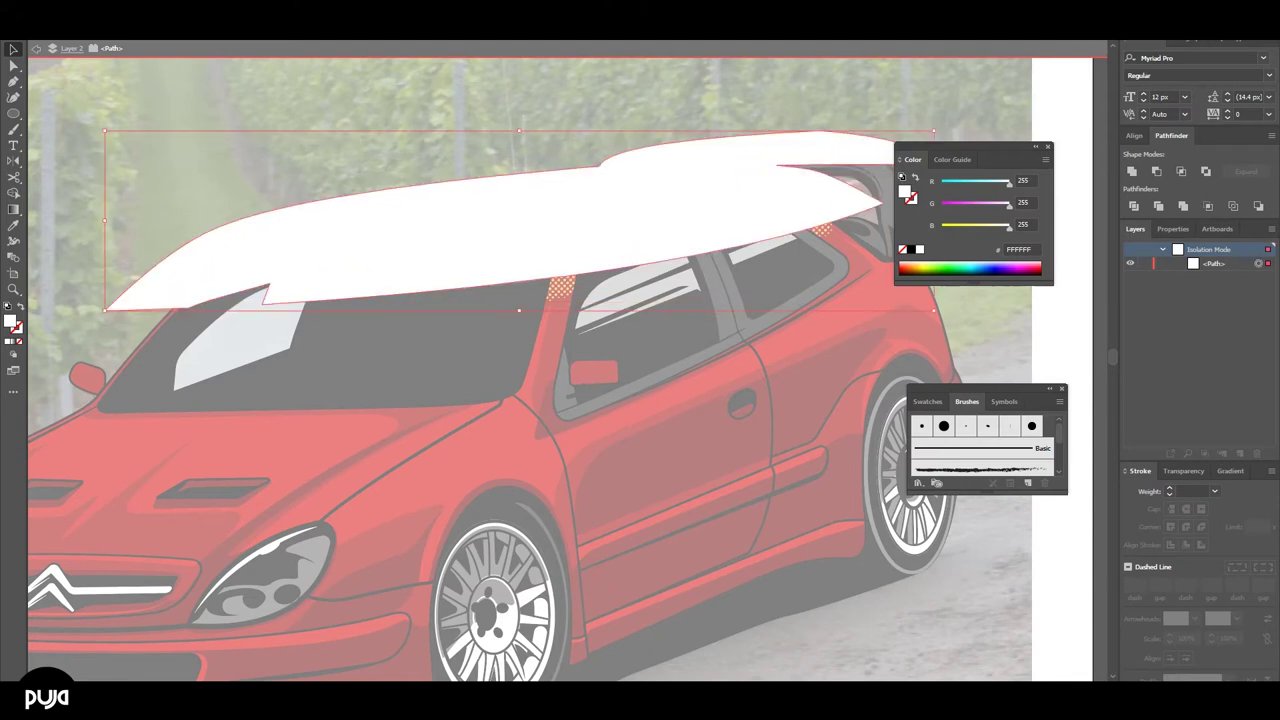
pyautogui.hotkey('ctrl', 'z')
# - Paste a roof copy in front, enlarge it, and Shape Build the gap into a stripe
pyautogui.hotkey('ctrl', 'c')
pyautogui.hotkey('ctrl', 'f')
pyautogui.moveTo(188, 292); pyautogui.dragTo(120, 307)
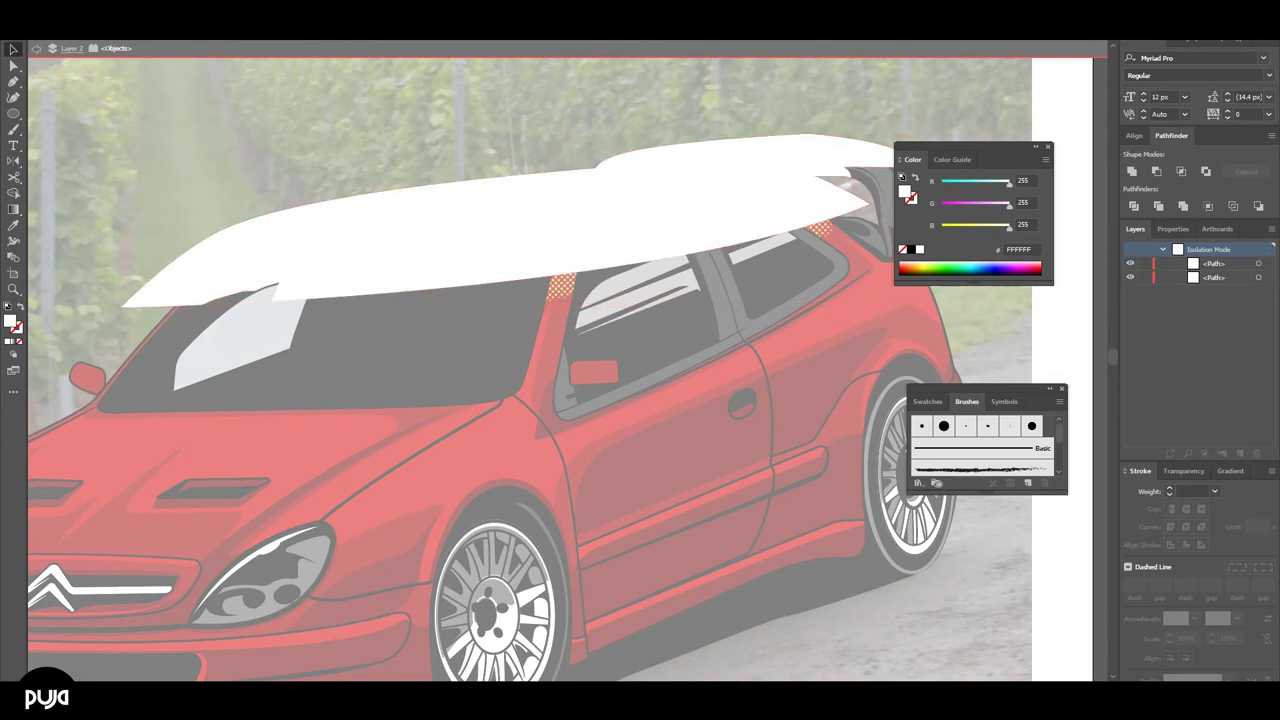
pyautogui.hotkey('shift', 'm')
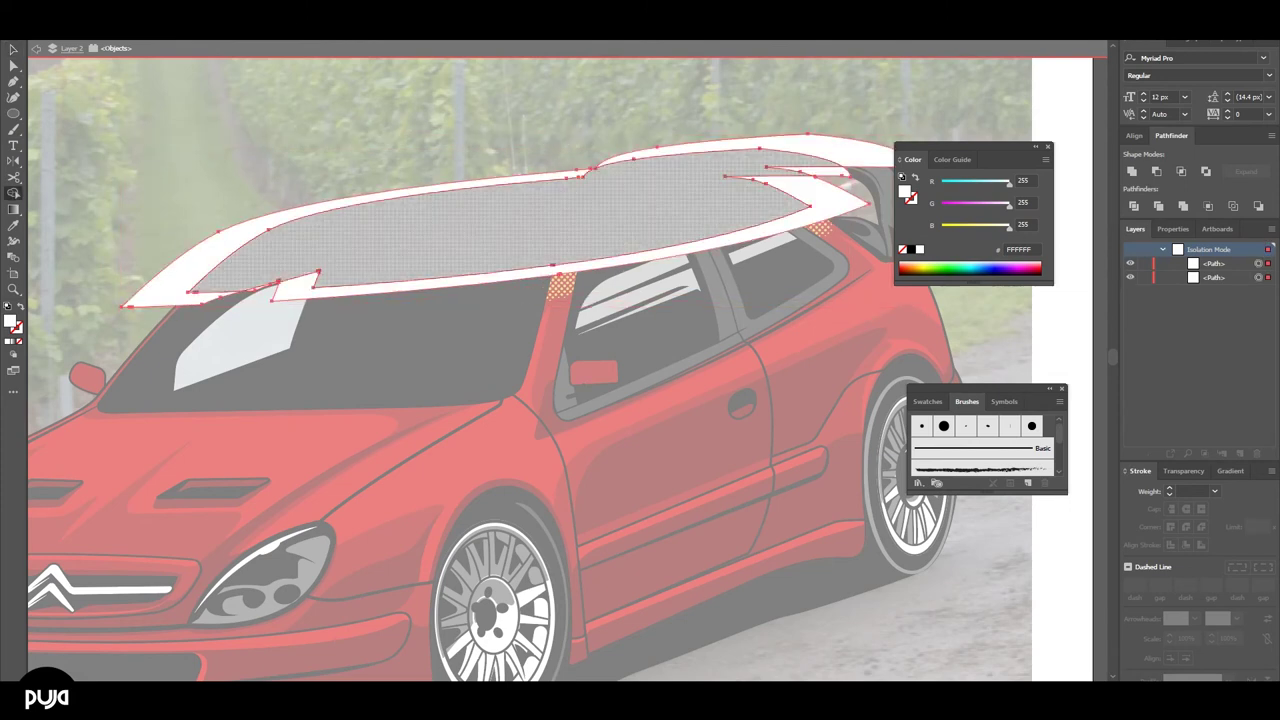
pyautogui.click(500, 215)
# - Delete leftover roof shapes, exit isolation, and paste the white stripe across the roof
pyautogui.press('v')
pyautogui.hotkey('ctrl', 'shift', 'a')
pyautogui.click(430, 200)
pyautogui.press('Delete')
pyautogui.click(428, 188)
pyautogui.press('Delete')
pyautogui.hotkey('ctrl', 'z')
pyautogui.hotkey('ctrl', 'shift', 'a')
pyautogui.press('Escape')
pyautogui.hotkey('ctrl', 'f')
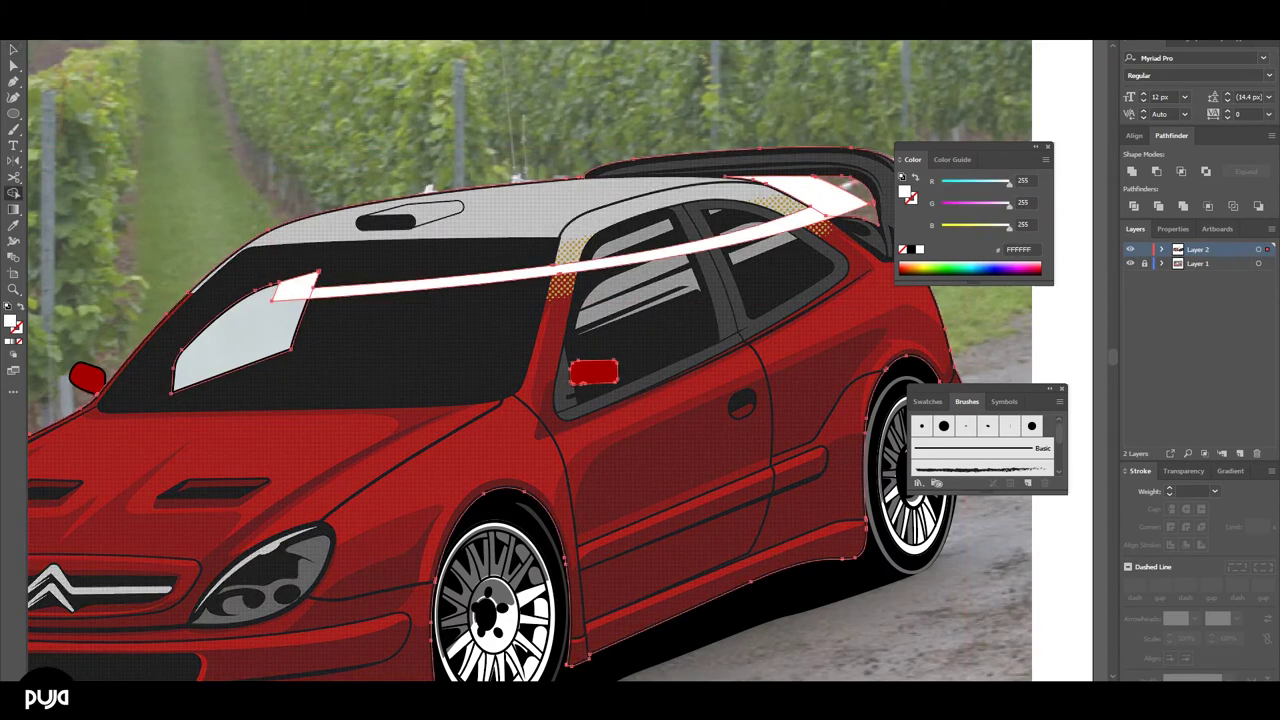
# - Zoom in on the roof and delete the white arrow stripe
pyautogui.hotkey('ctrl', 'shift', 'a')
pyautogui.hotkey('ctrl', '+')
pyautogui.press('v')
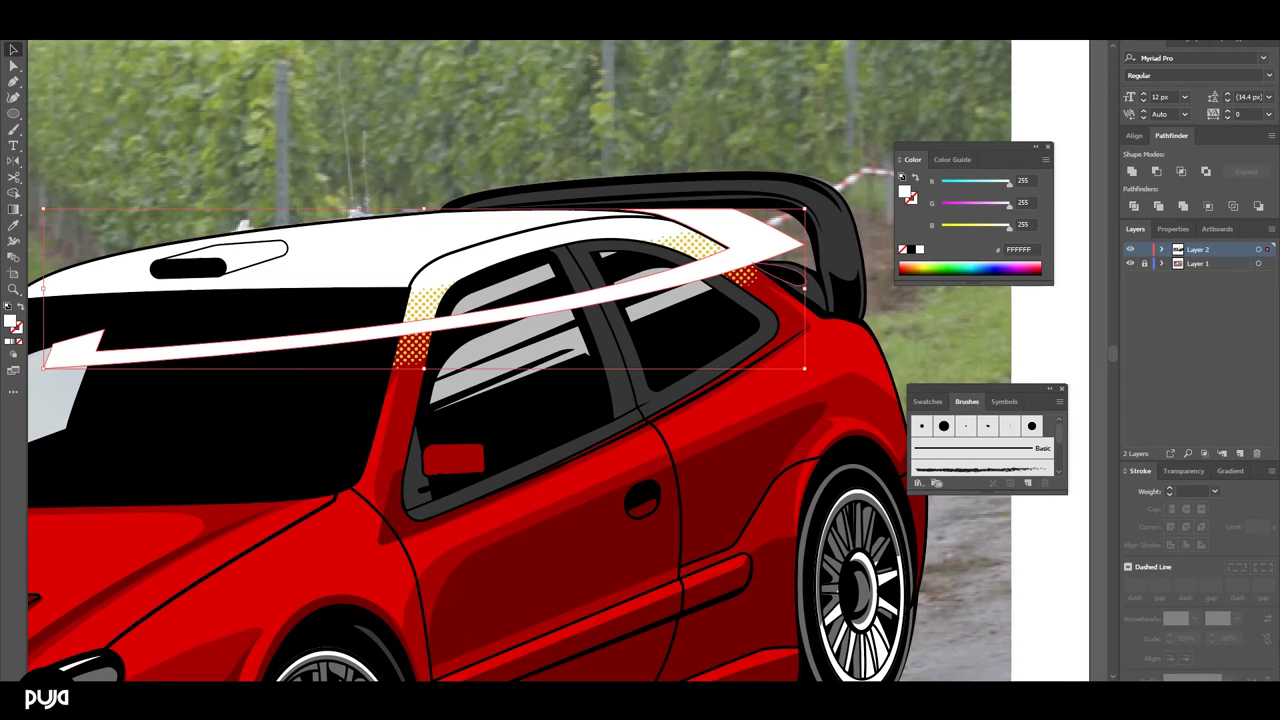
pyautogui.press('Delete')
# - Draw patch shapes on the front and rear window pillars with the Pen tool
pyautogui.press('p')
pyautogui.click(438, 334)
pyautogui.click(380, 342)
pyautogui.click(726, 242)
pyautogui.click(746, 253)
pyautogui.click(708, 276)
pyautogui.click(690, 265)
# - Select both pillar patches and fill them yellow #E5C53E with the Eyedropper
pyautogui.click(726, 242)
pyautogui.keyDown('shift'); pyautogui.click(410, 330); pyautogui.keyUp('shift')
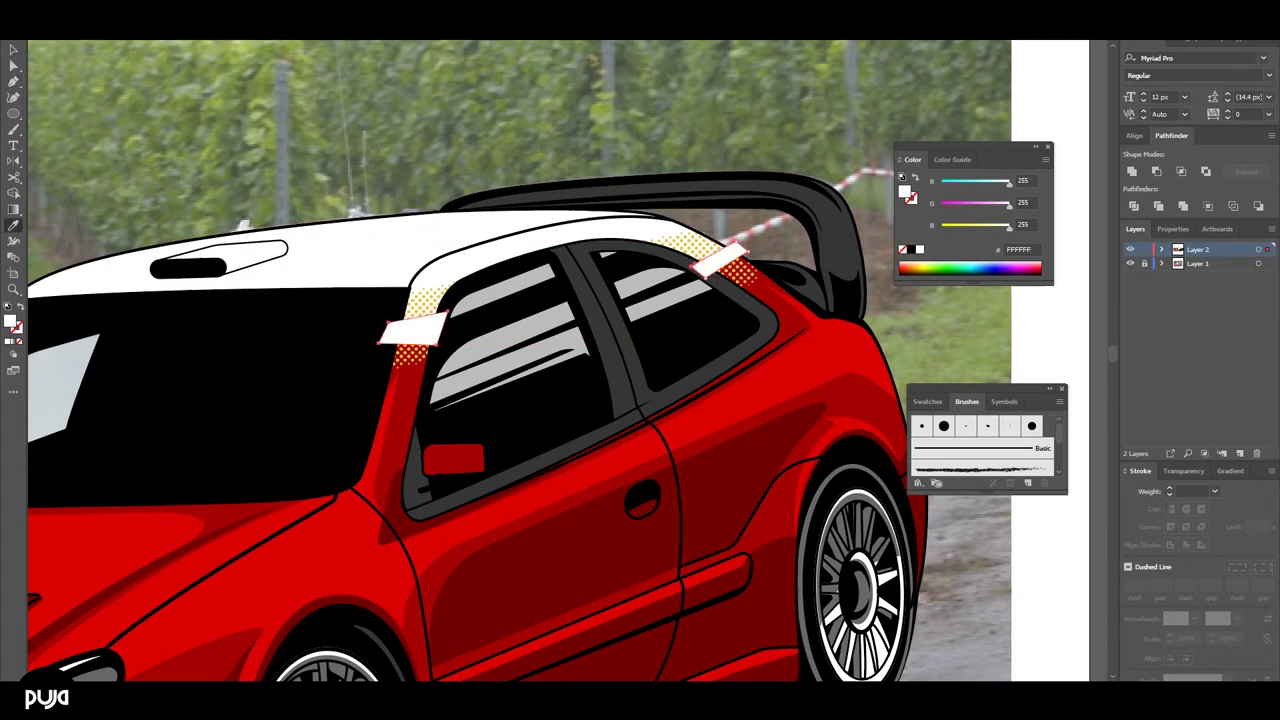
pyautogui.press('i')
pyautogui.click(420, 300)
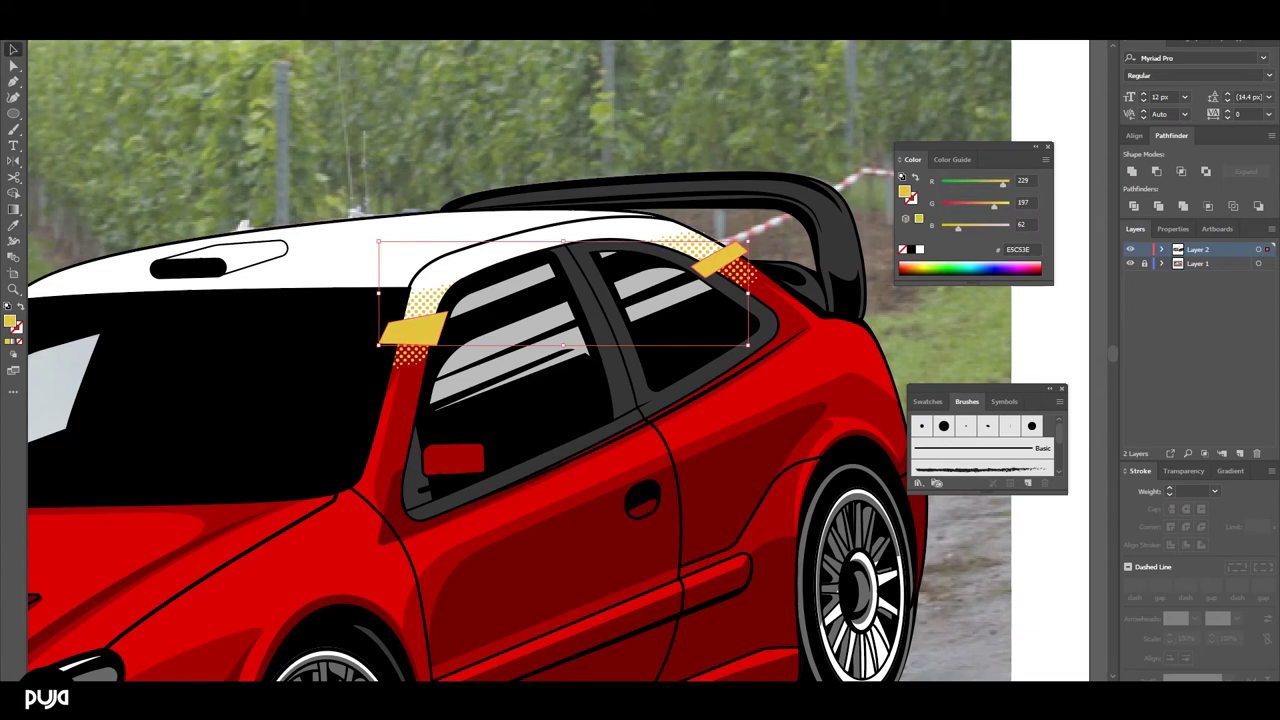
# - Stack the yellow pillar shapes behind the car body but above the halftone dots
pyautogui.rightClick(431, 327)
pyautogui.click(660, 501)
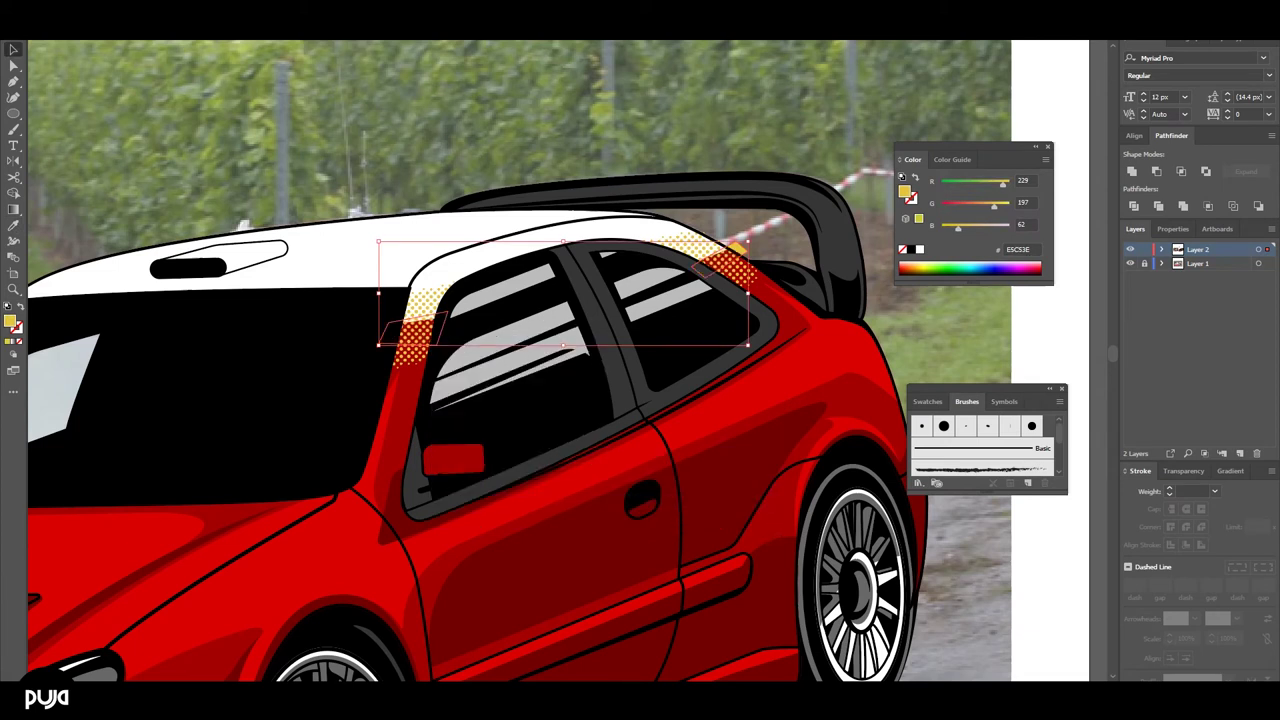
pyautogui.hotkey('ctrl', ']')
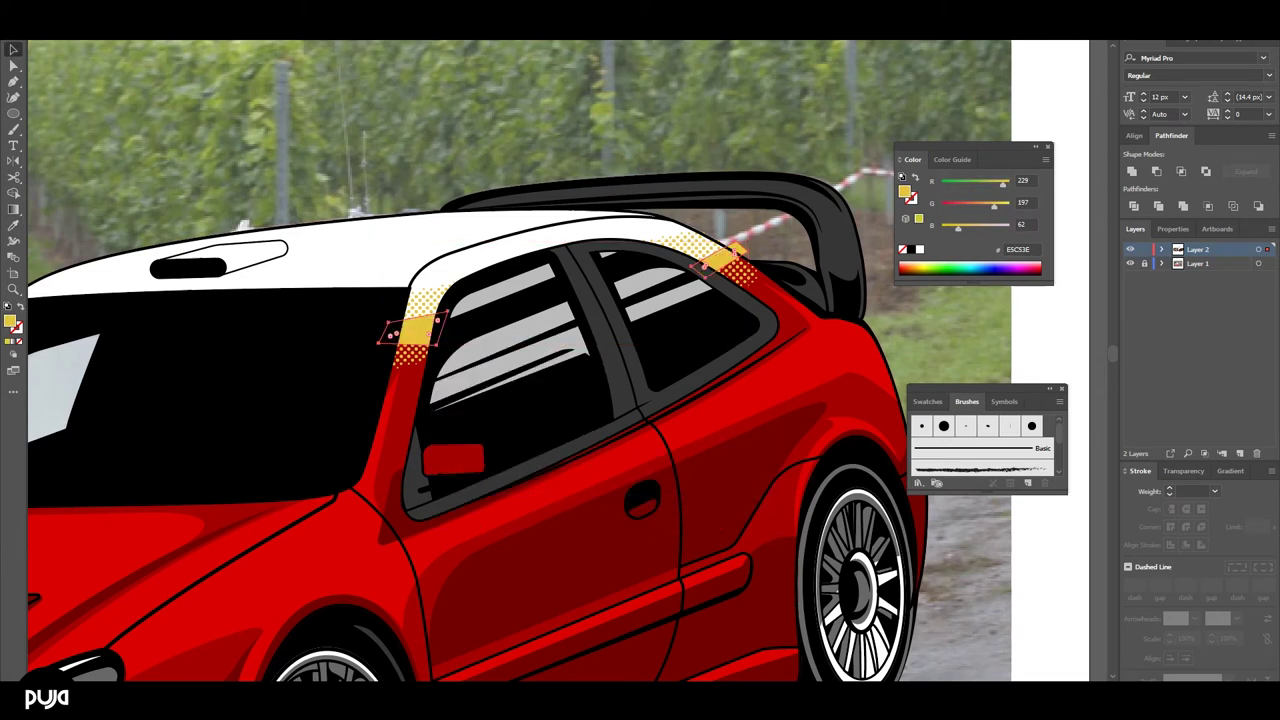
pyautogui.press('v')
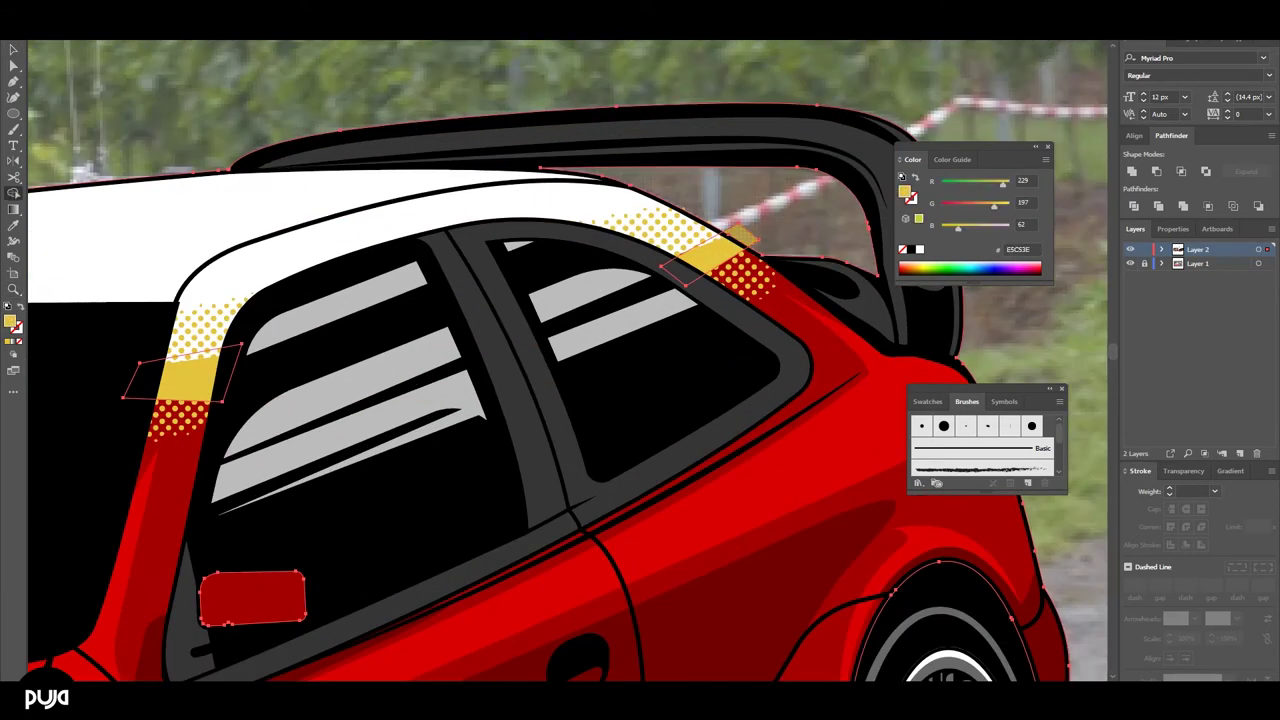
pyautogui.hotkey('ctrl', 'shift', 'a')
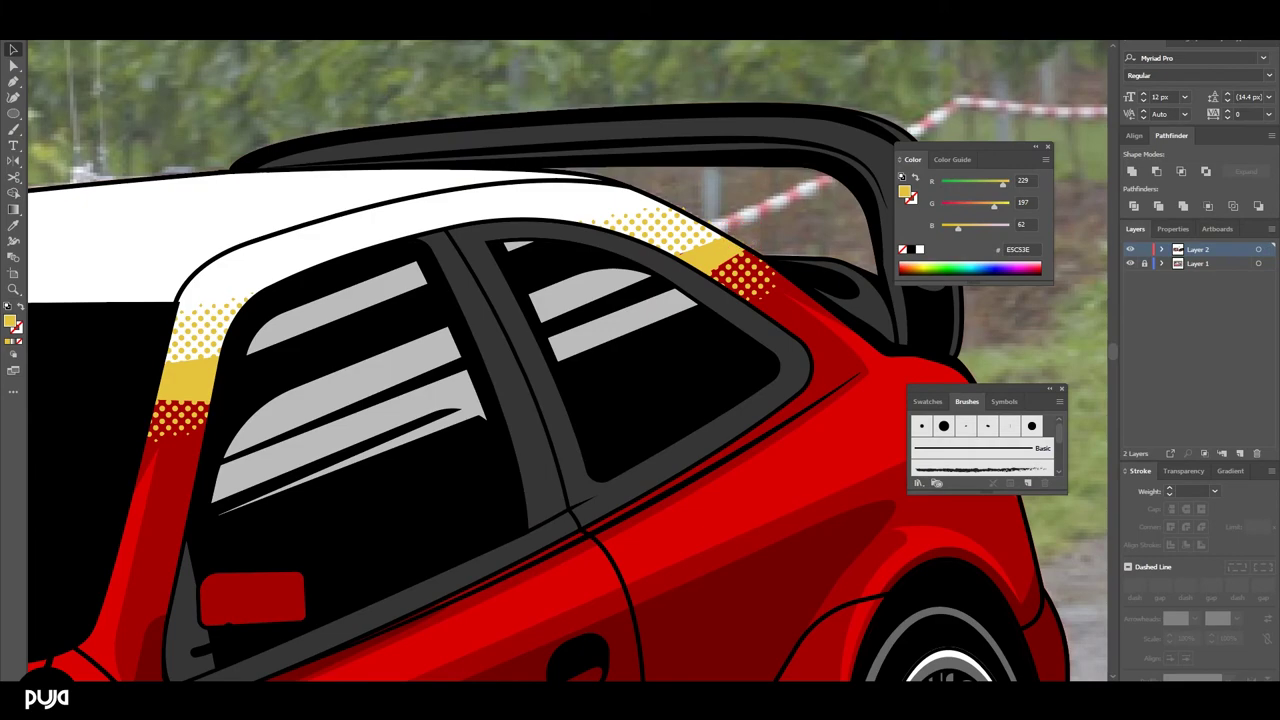
pyautogui.hotkey('ctrl', '0')
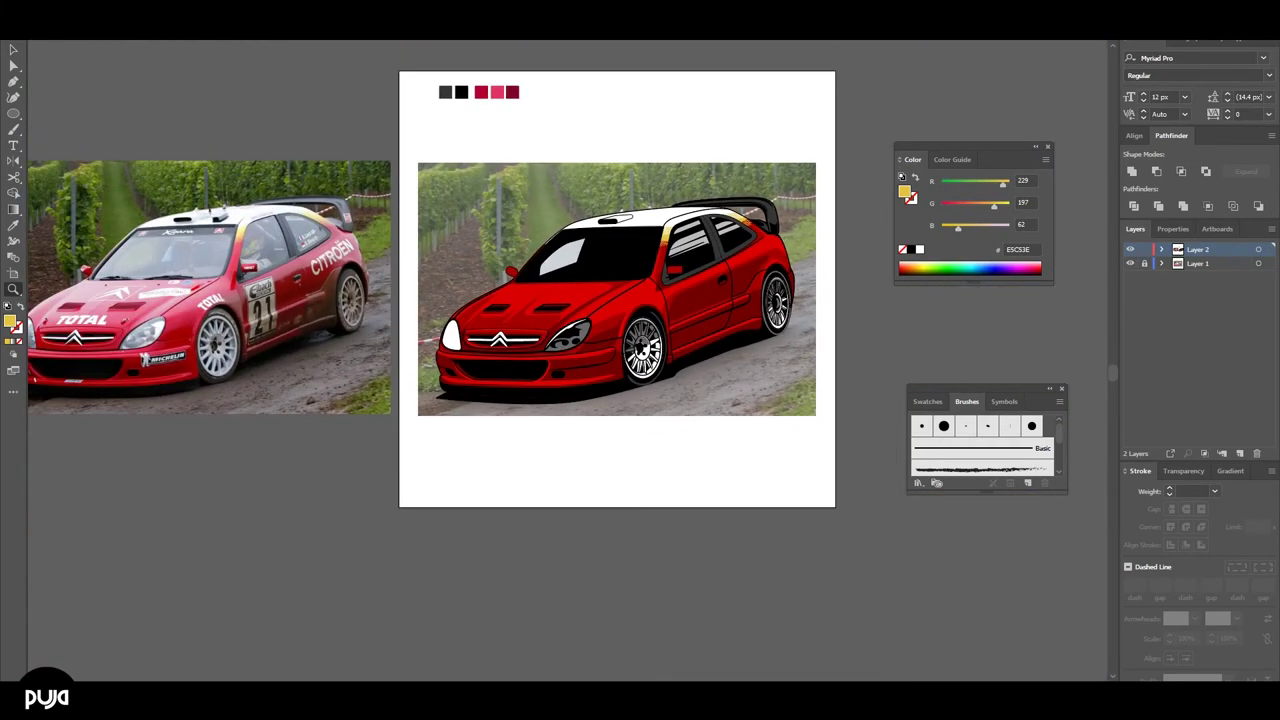
# - Zoom in on the yellow roof pillar and isolate its compound shape
pyautogui.hotkey('ctrl', '+')
pyautogui.hotkey('ctrl', '+')
pyautogui.click(625, 252)
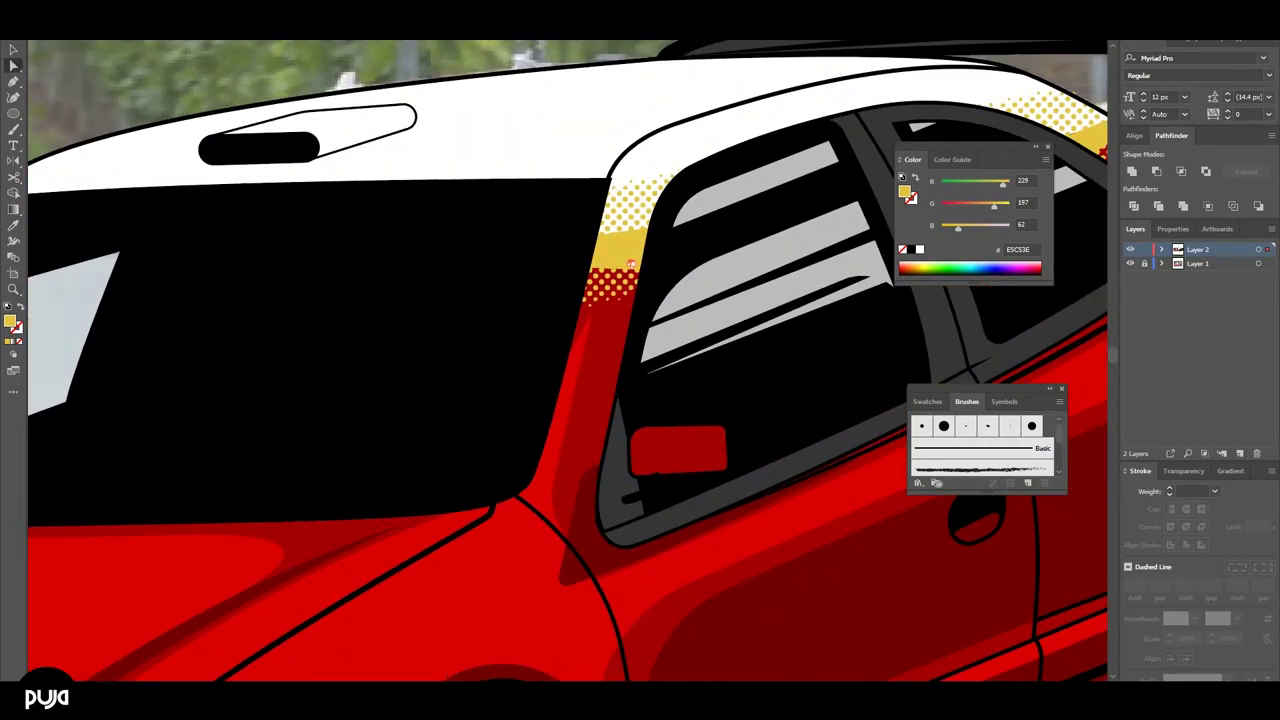
pyautogui.press('v')
pyautogui.click(620, 252)
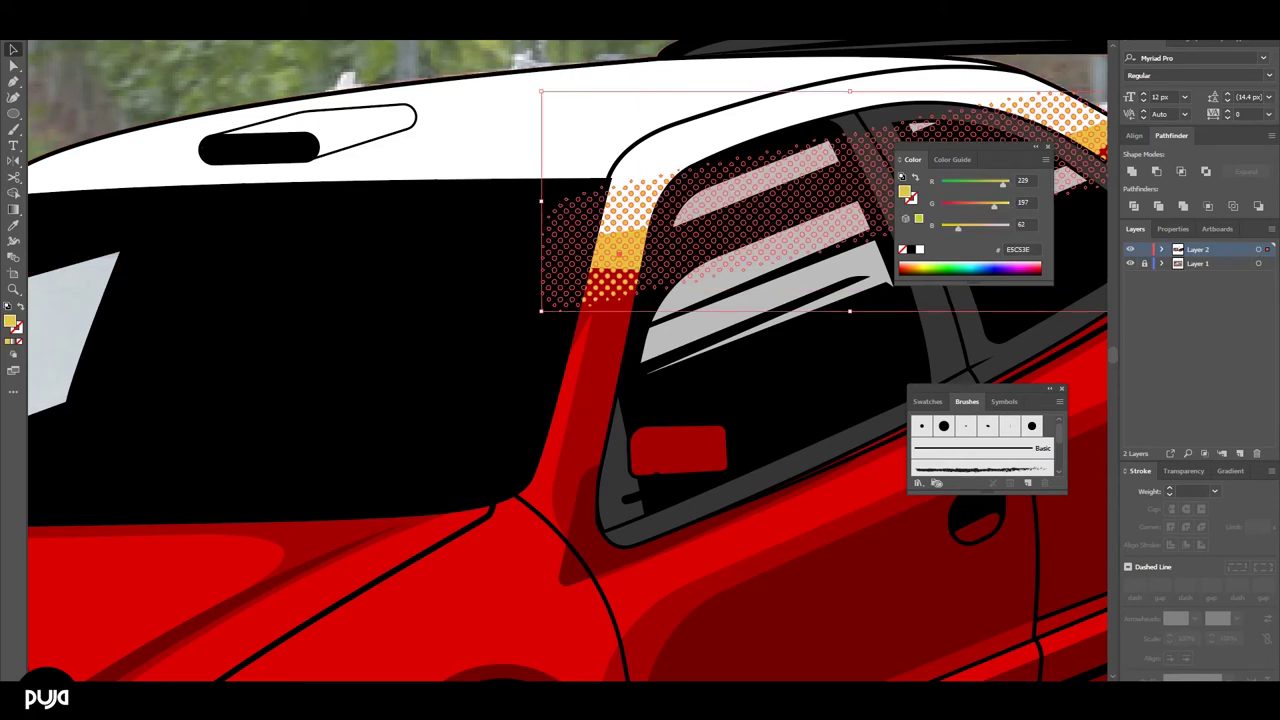
pyautogui.doubleClick(615, 245)
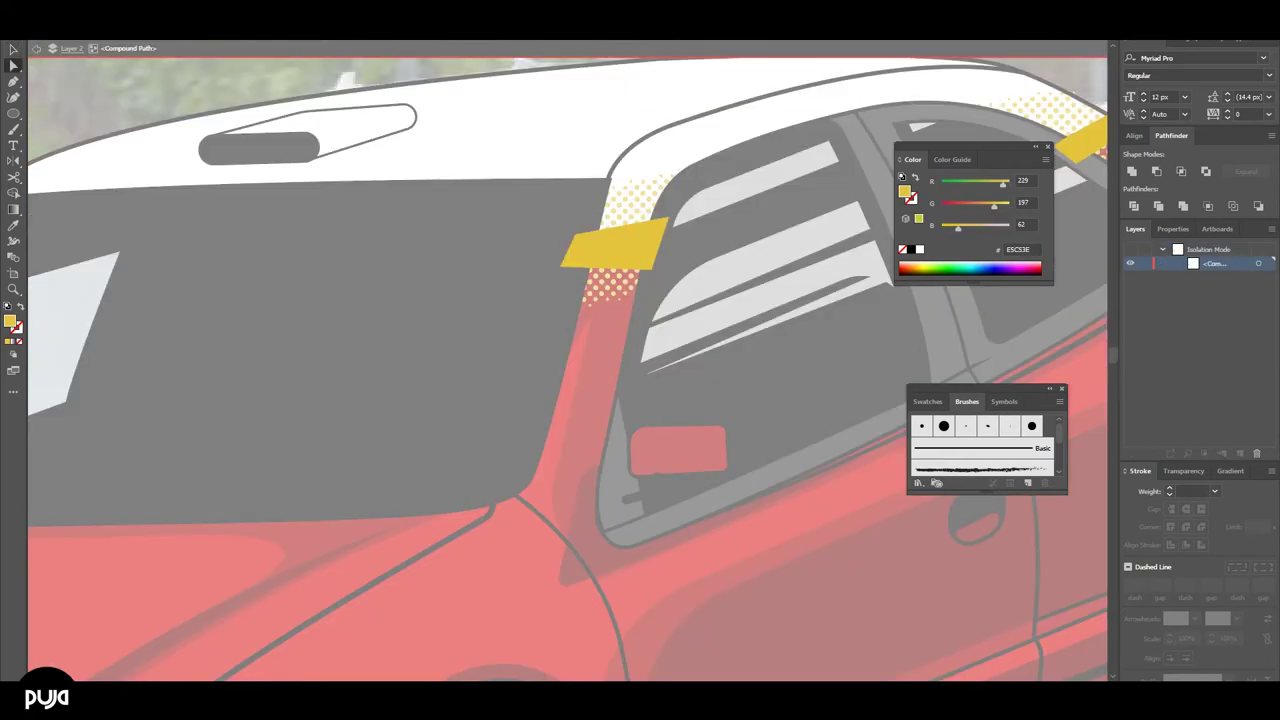
# - Pan to the rear pillar, exit isolation, and zoom to the number 21 door
pyautogui.moveTo(660, 250); pyautogui.dragTo(90, 455)
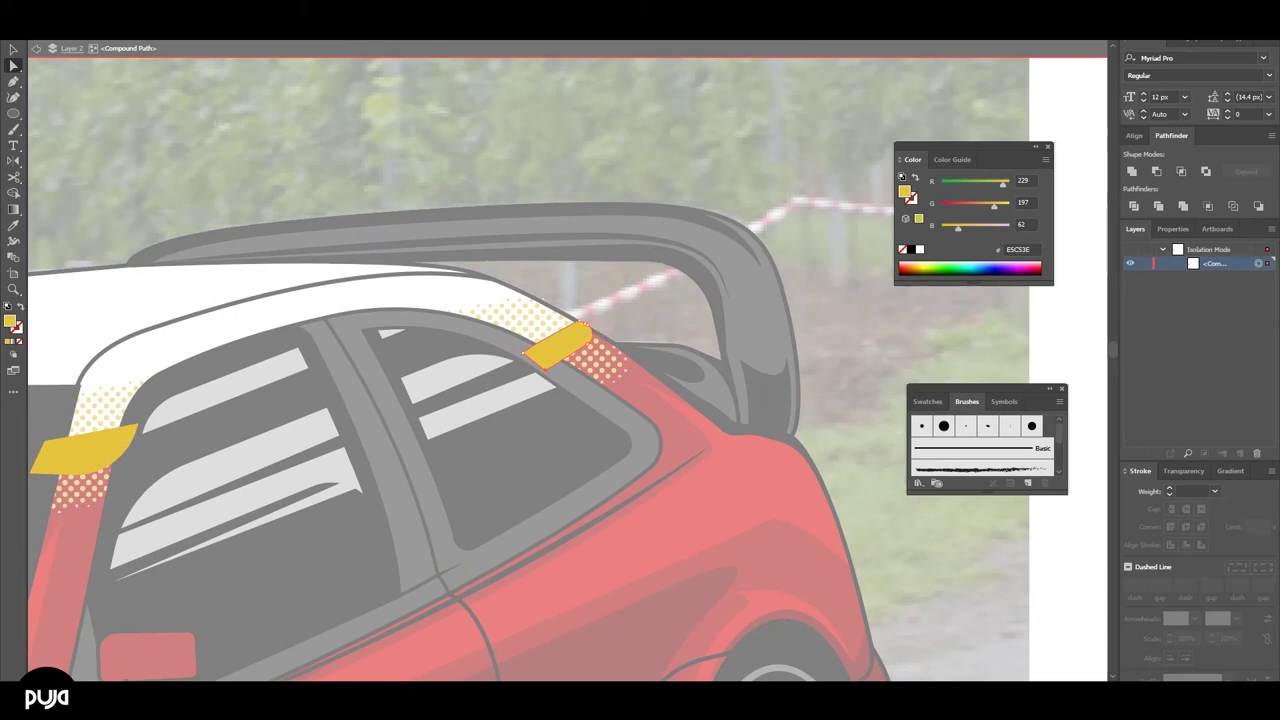
pyautogui.hotkey('ctrl', 'shift', 'a')
pyautogui.hotkey('ctrl', '-')
pyautogui.press('Escape')
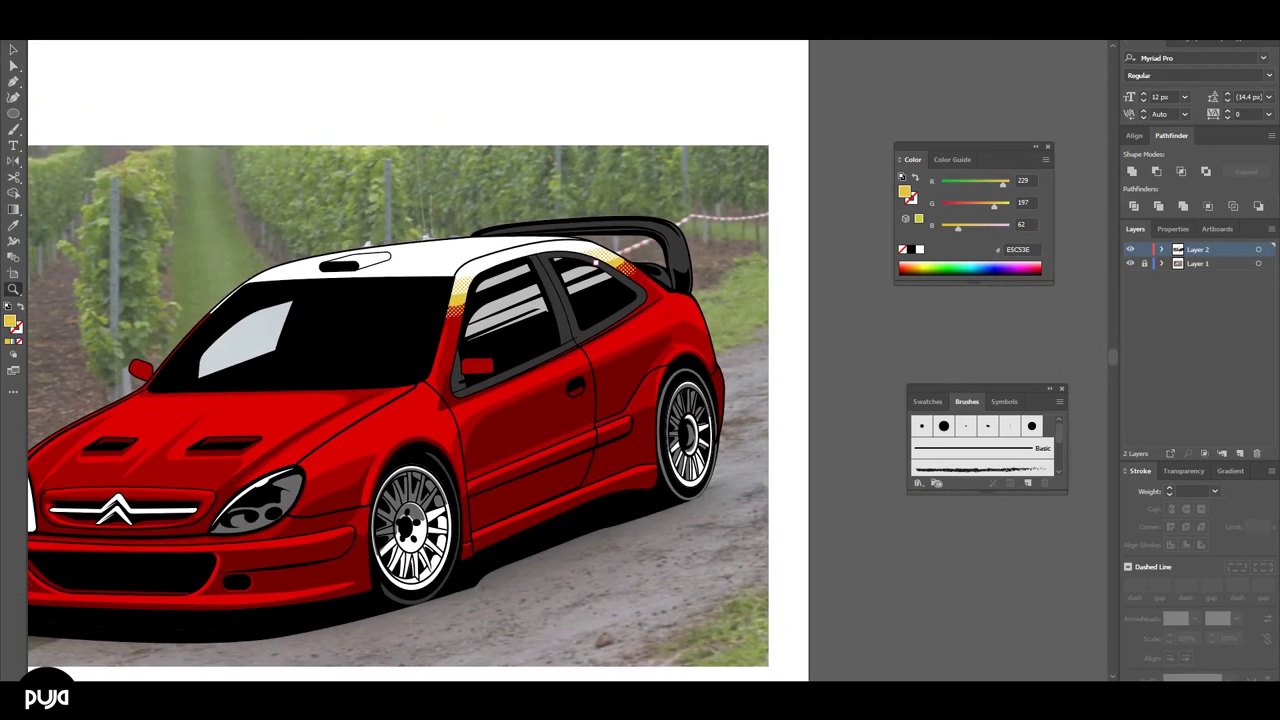
pyautogui.hotkey('ctrl', '-')
pyautogui.hotkey('ctrl', '-')
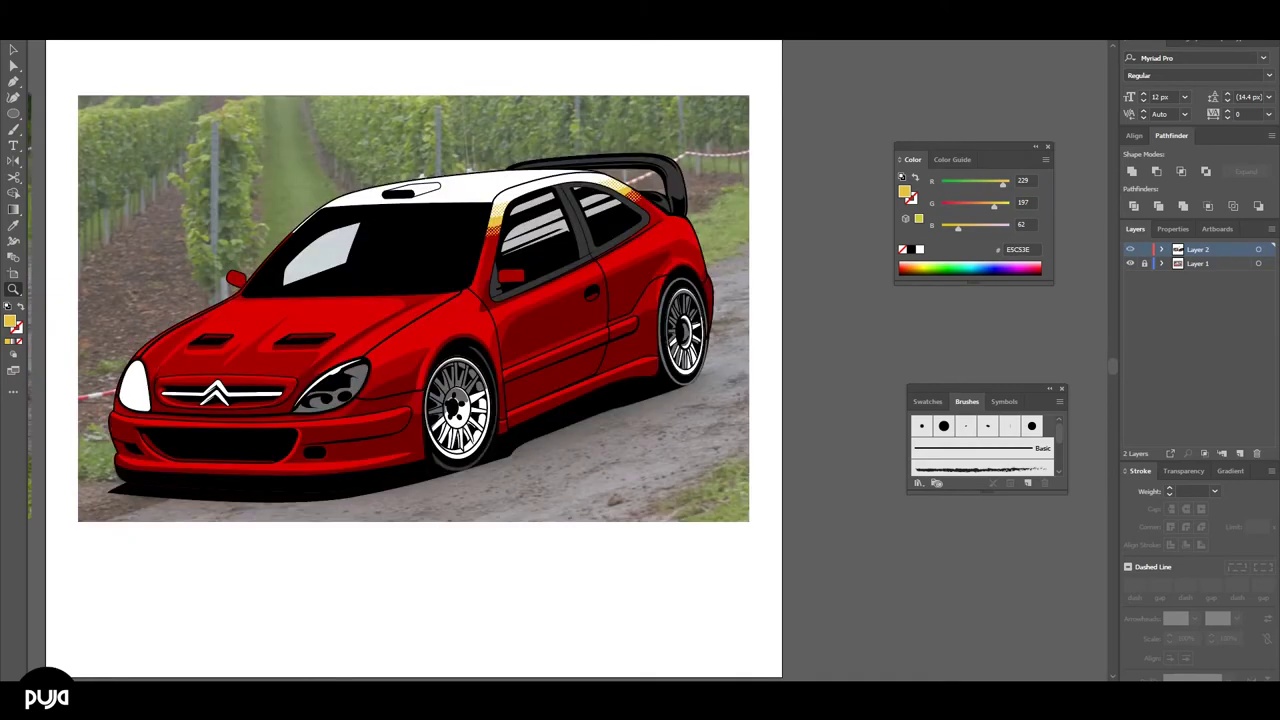
pyautogui.hotkey('ctrl', '+')
pyautogui.hotkey('ctrl', '+')
pyautogui.hotkey('ctrl', '+')
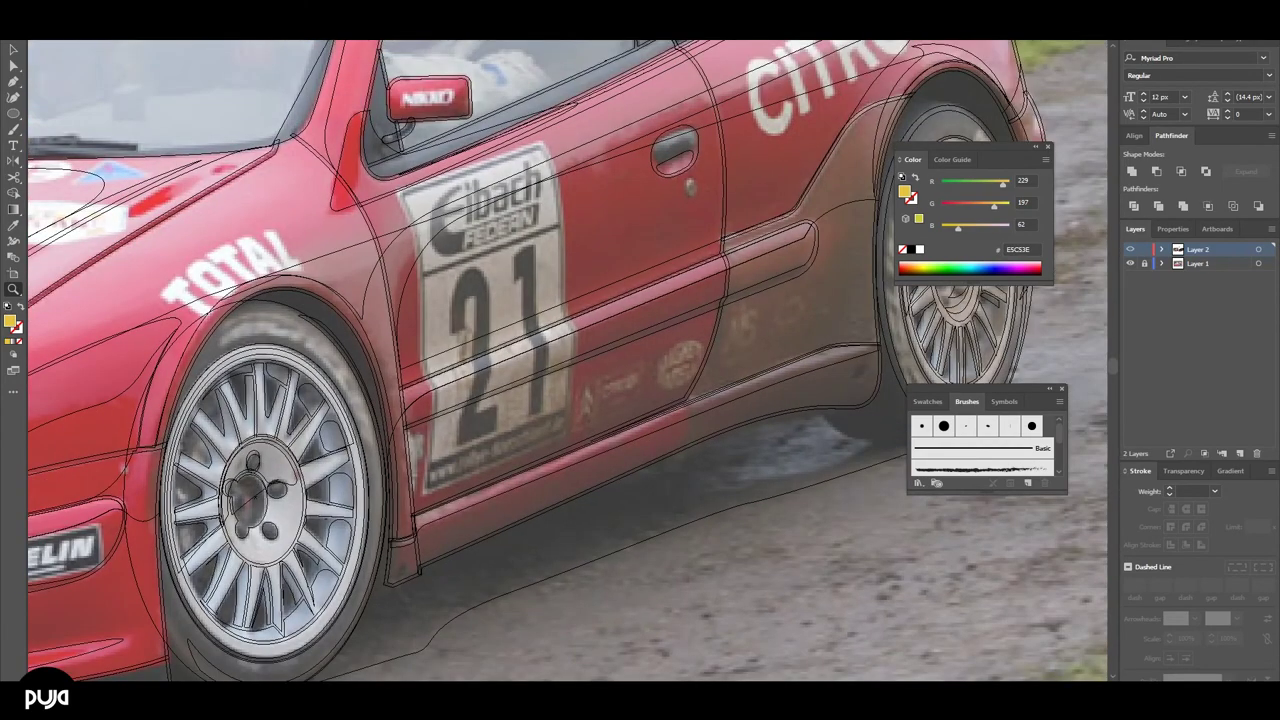
# - Trace the number 21 plate's corners with the Pen tool as a closed outline
pyautogui.press('p')
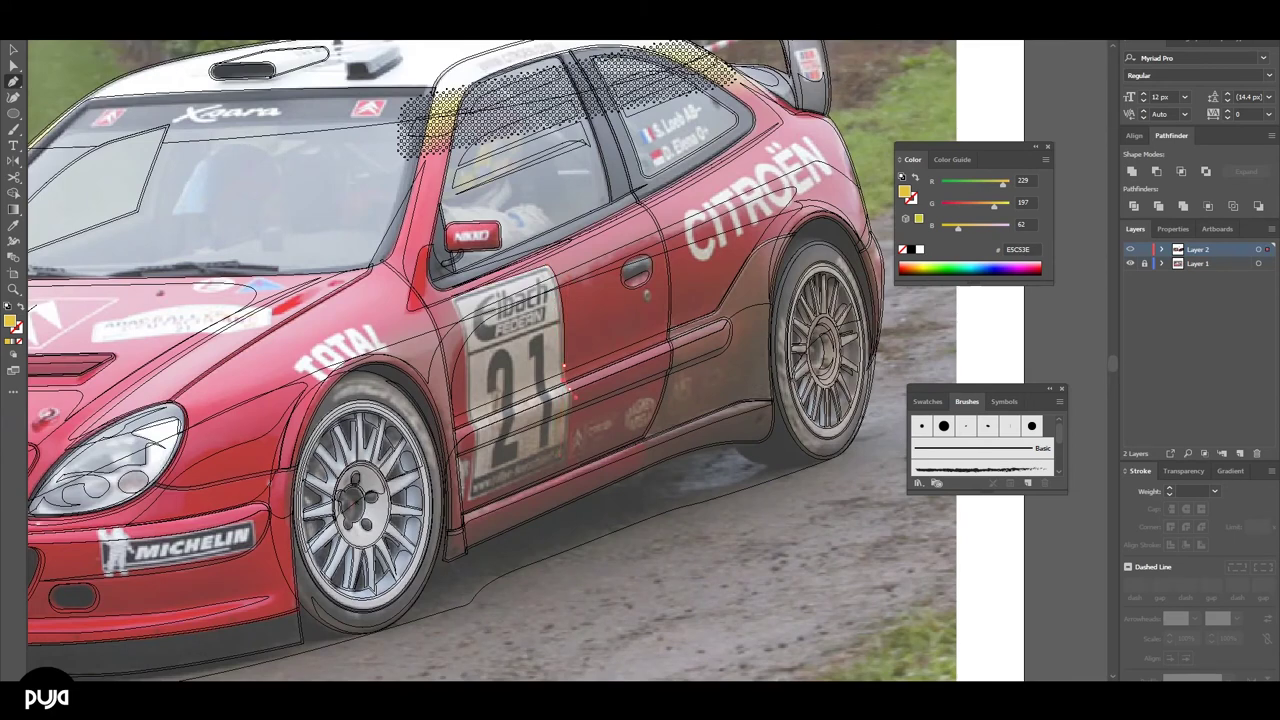
pyautogui.click(559, 460)
pyautogui.click(467, 502)
pyautogui.click(476, 431)
# - Adjust the plate's anchors, return to Preview, and shrink the yellow plate slightly
pyautogui.press('z')
pyautogui.click(320, 215)
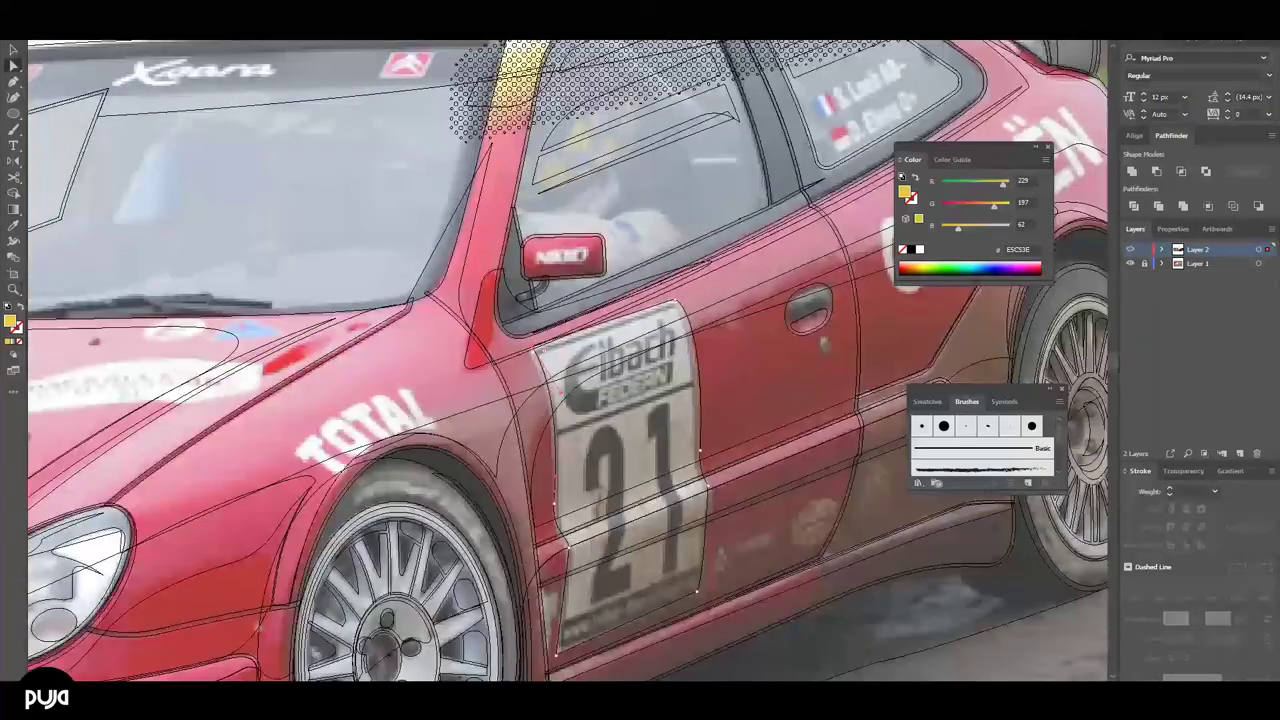
pyautogui.click(541, 352)
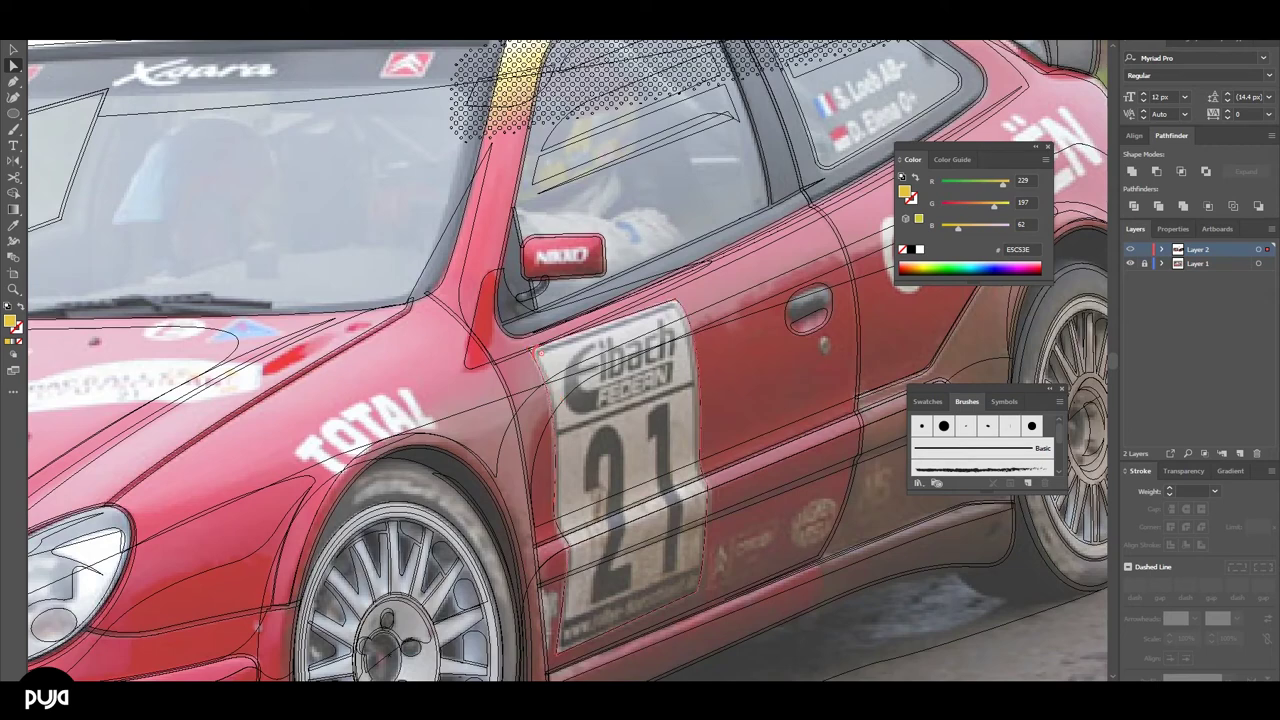
pyautogui.scroll(-3, 568, 360)
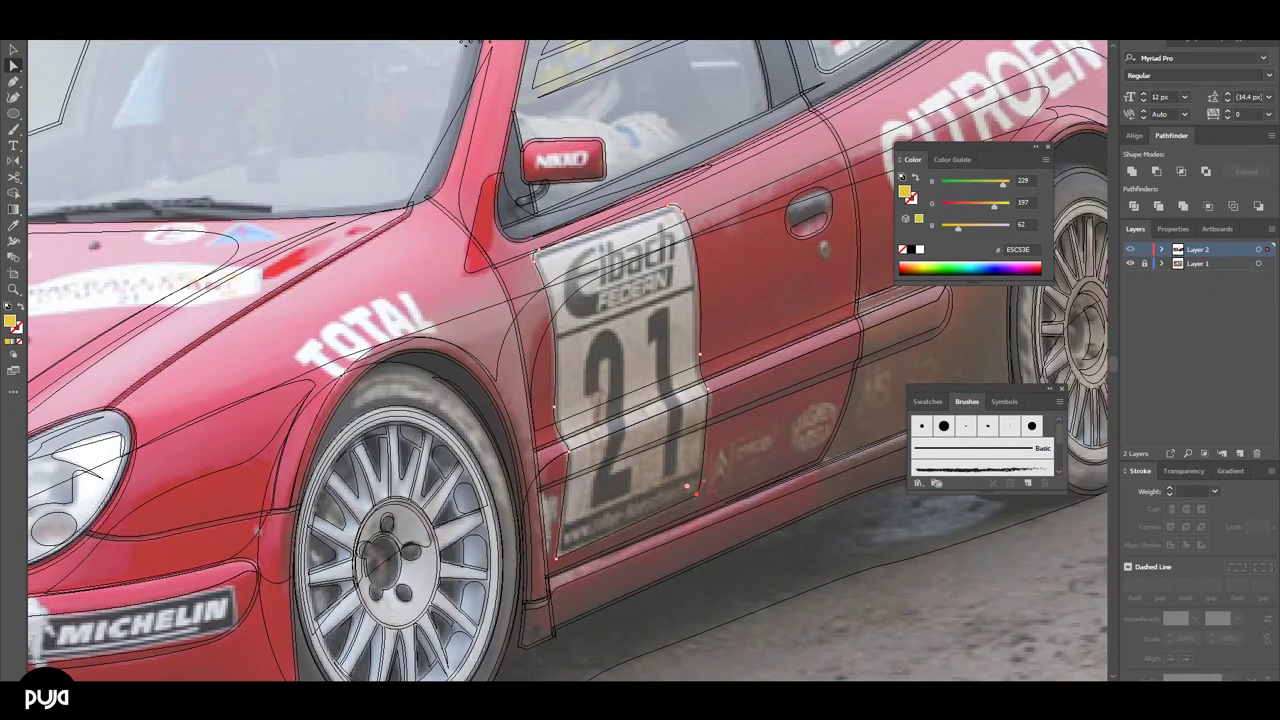
pyautogui.click(571, 537)
pyautogui.hotkey('ctrl', 'y')
pyautogui.press('v')
pyautogui.moveTo(708, 556); pyautogui.dragTo(705, 550)
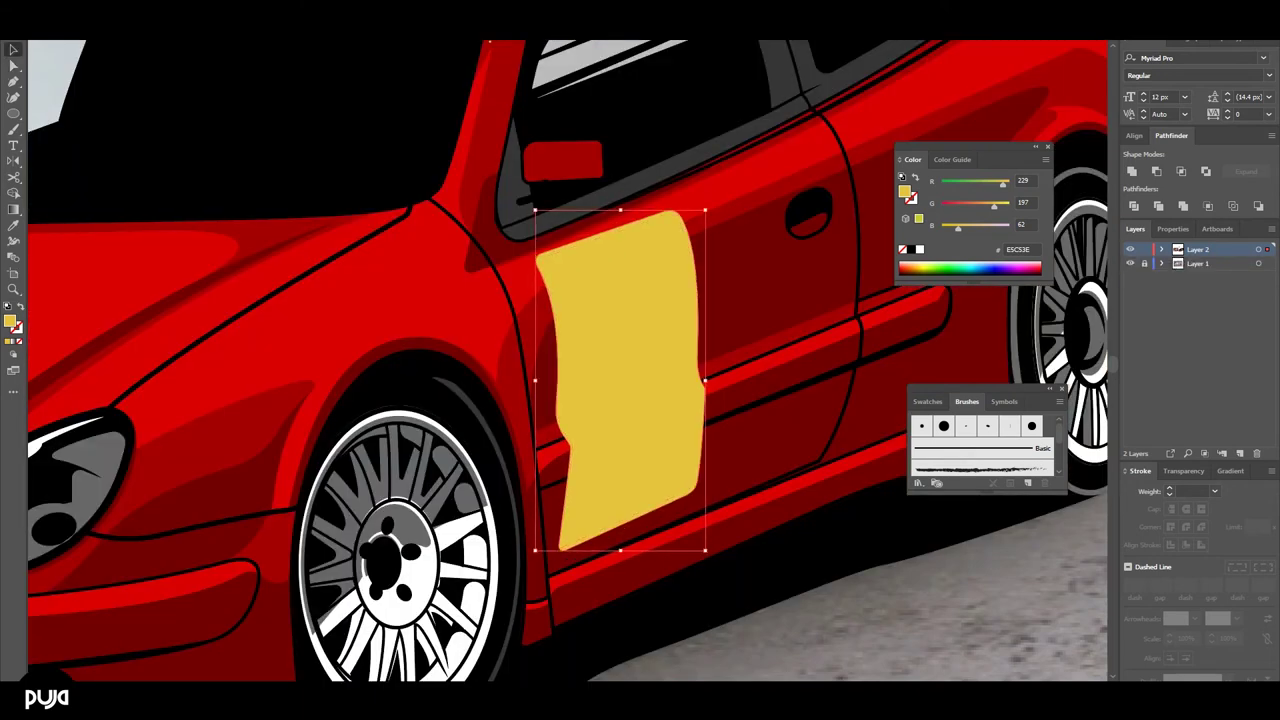
# - Fill the door plate white, give it a black outline, and nudge its left edge
pyautogui.click(919, 249)
pyautogui.hotkey('ctrl', '0')
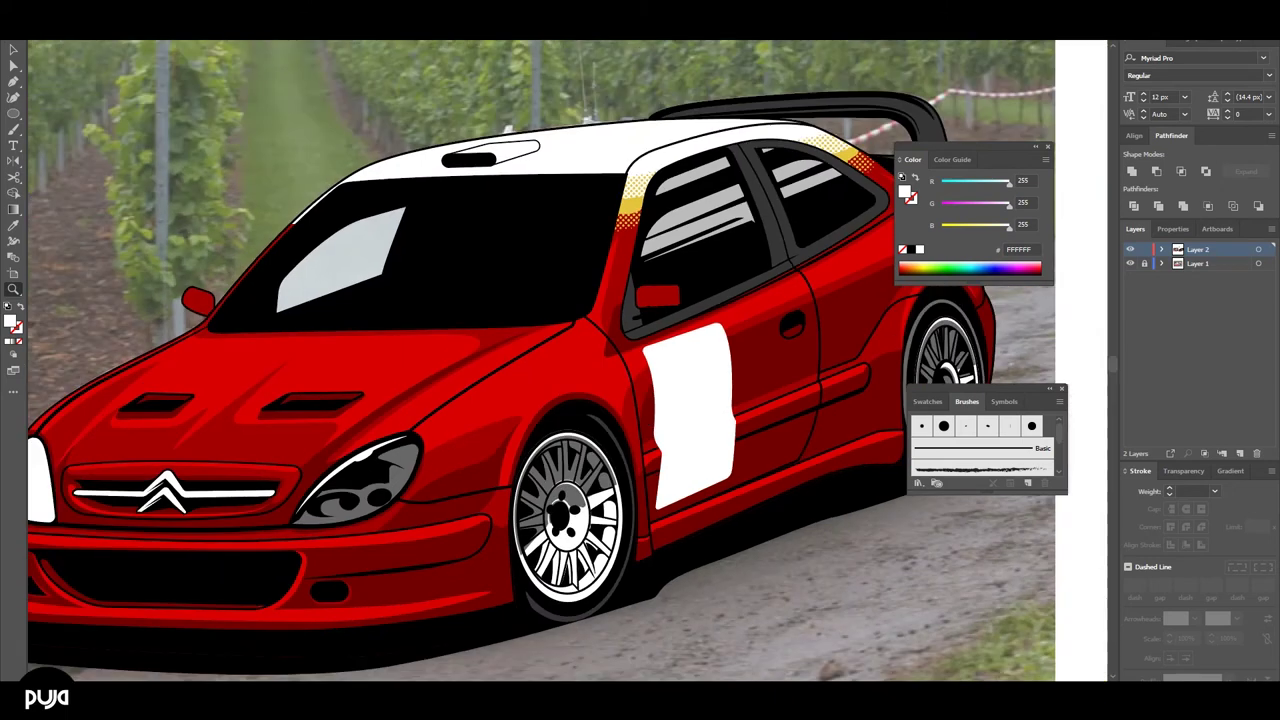
pyautogui.click(945, 325)
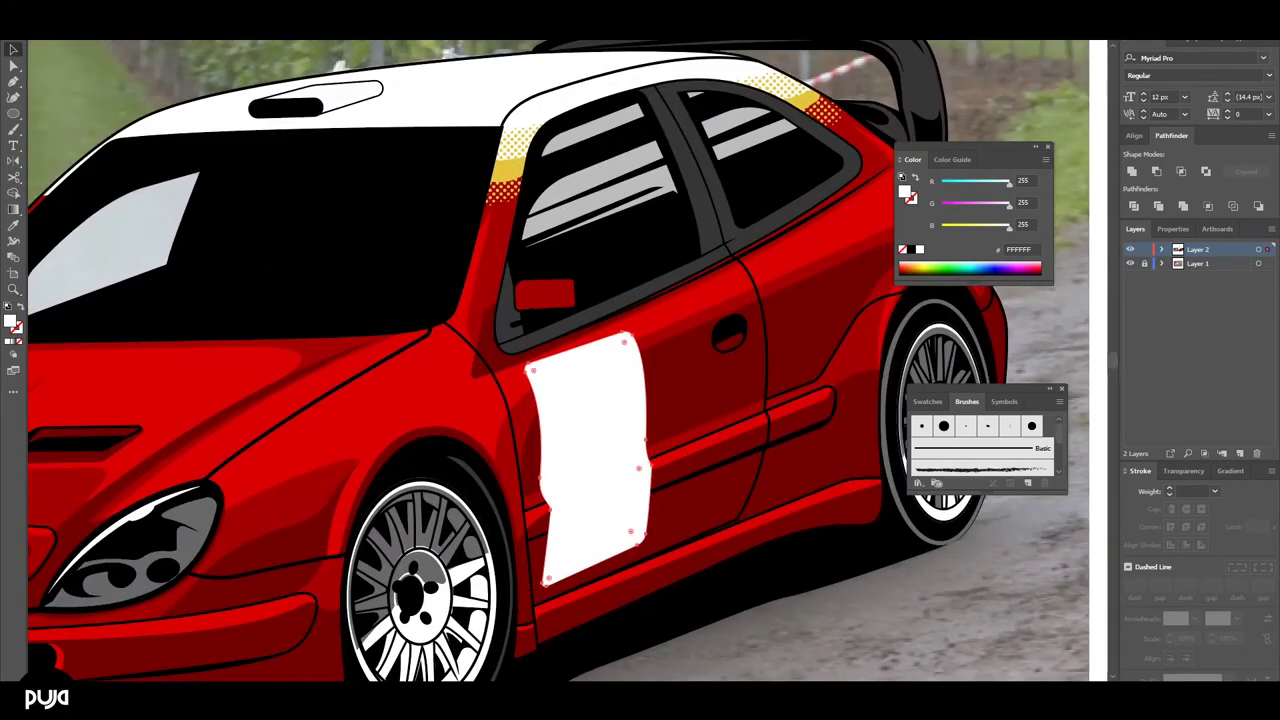
pyautogui.press('d')
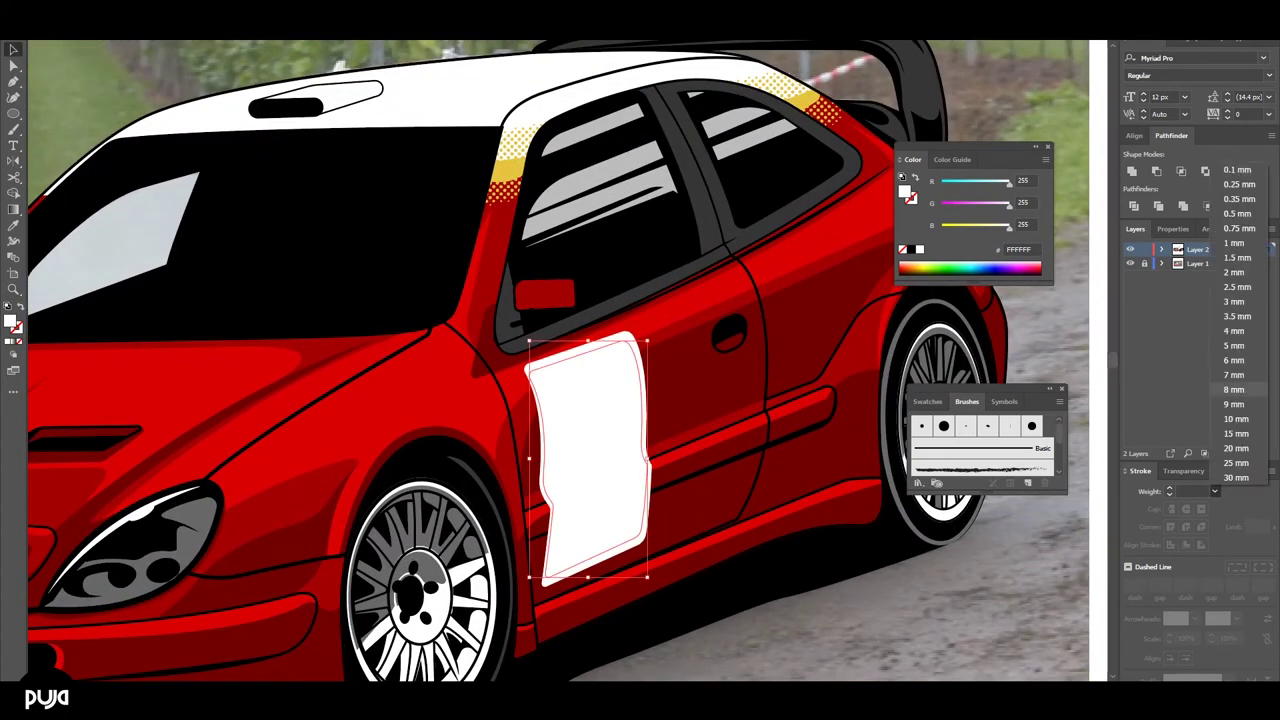
pyautogui.moveTo(528, 458); pyautogui.dragTo(532, 458)
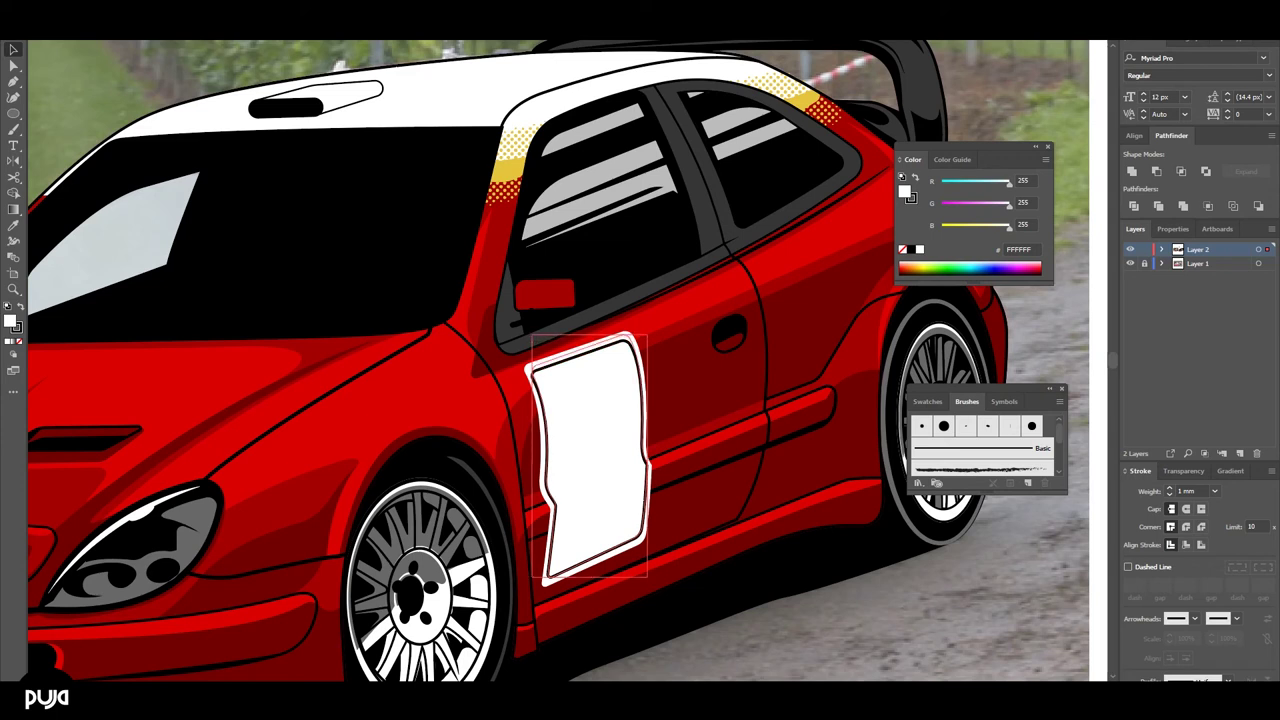
# - Set the plate outline to 2 mm and expand it into filled shapes
pyautogui.click(1214, 491)
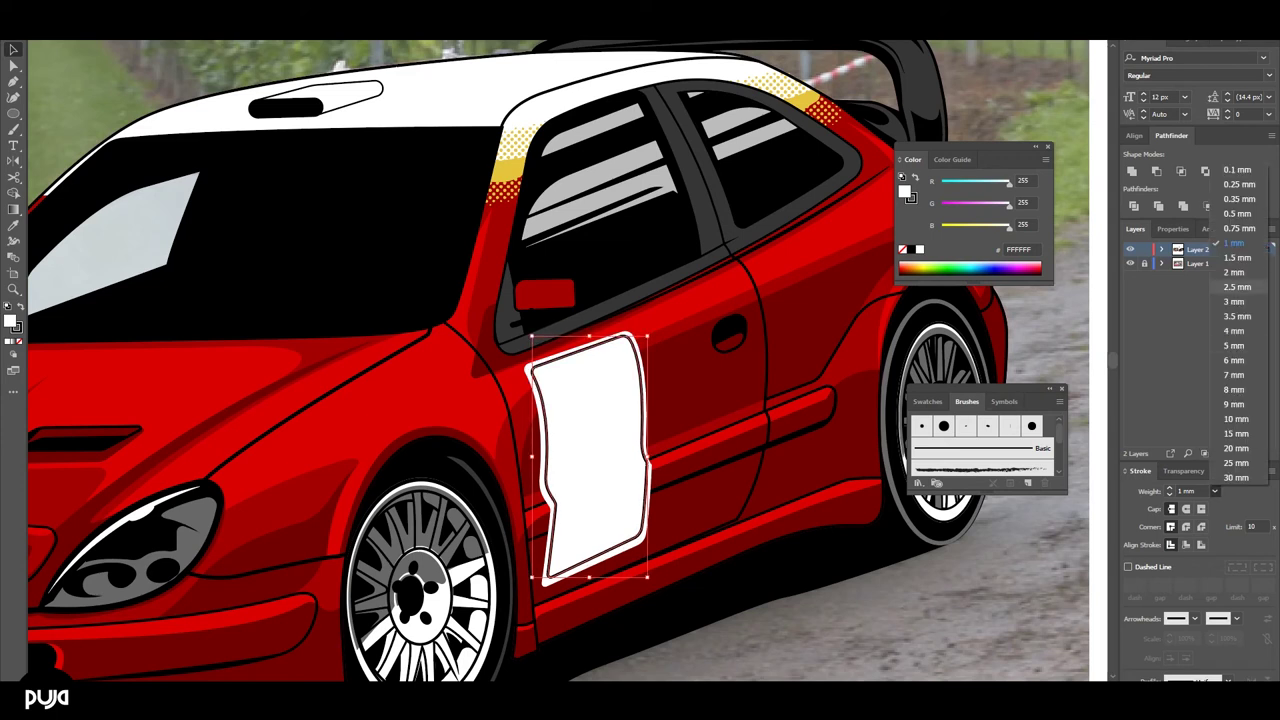
pyautogui.click(1238, 287)
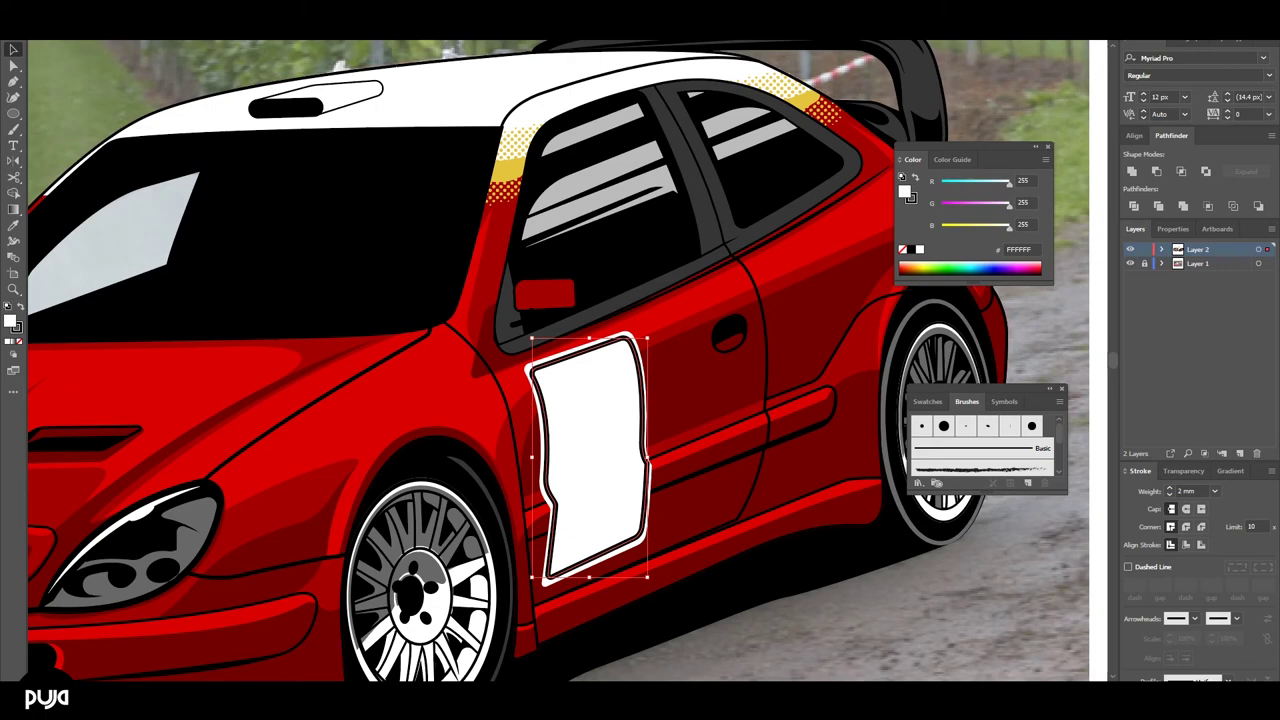
pyautogui.click(118, 30)
pyautogui.click(170, 151)
pyautogui.click(603, 428)
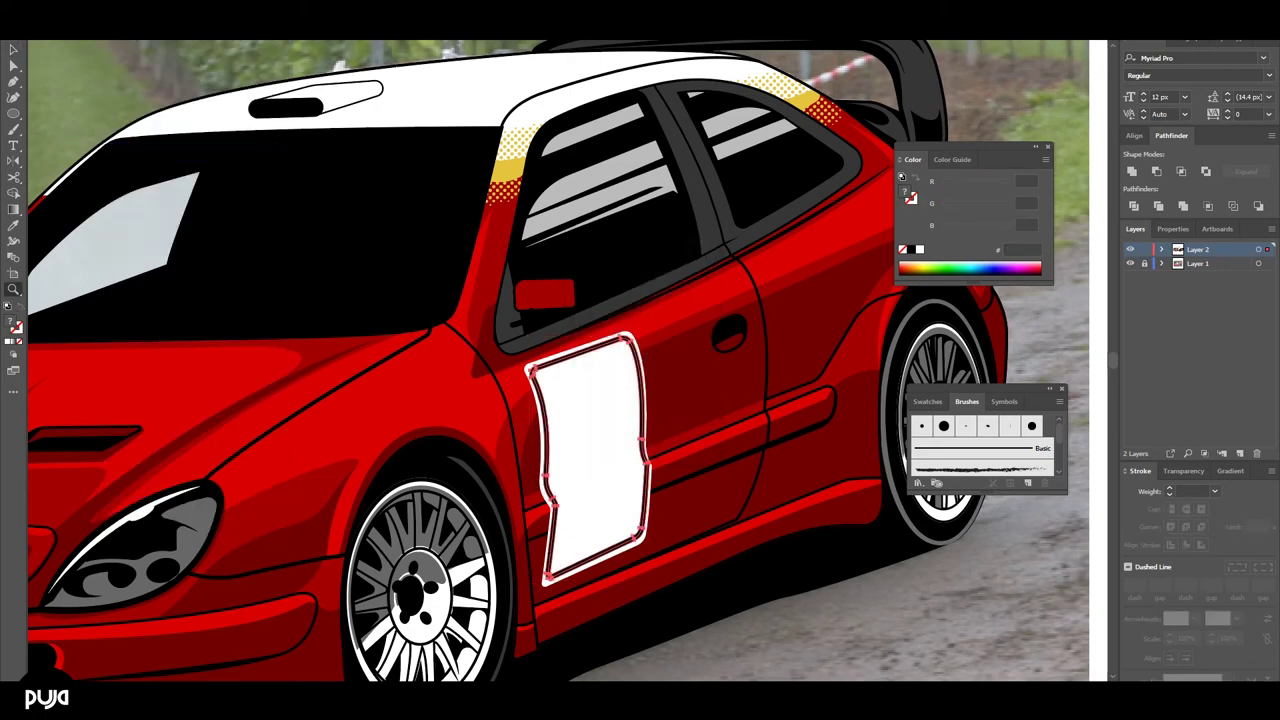
# - Inspect the expanded plate group in isolation mode, undoing an accidental delete
pyautogui.hotkey('ctrl', '=')
pyautogui.doubleClick(585, 500)
pyautogui.press('Delete')
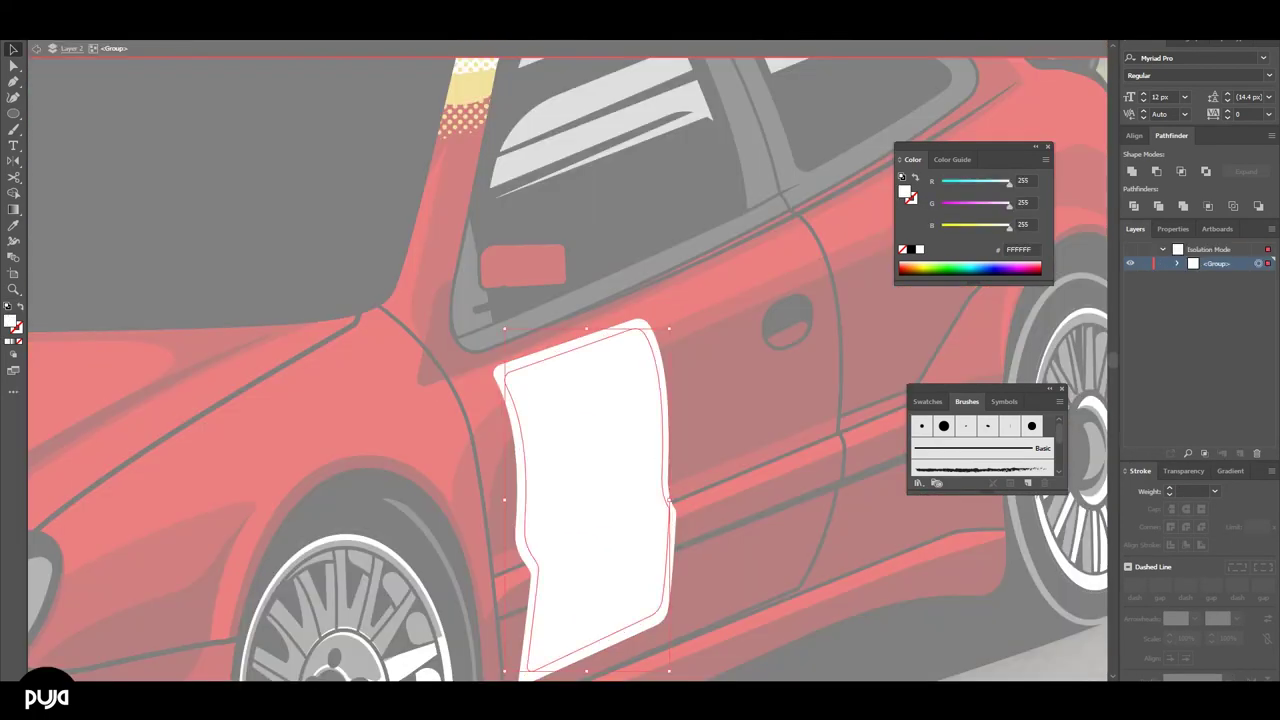
pyautogui.hotkey('ctrl', 'z')
pyautogui.press('Escape')
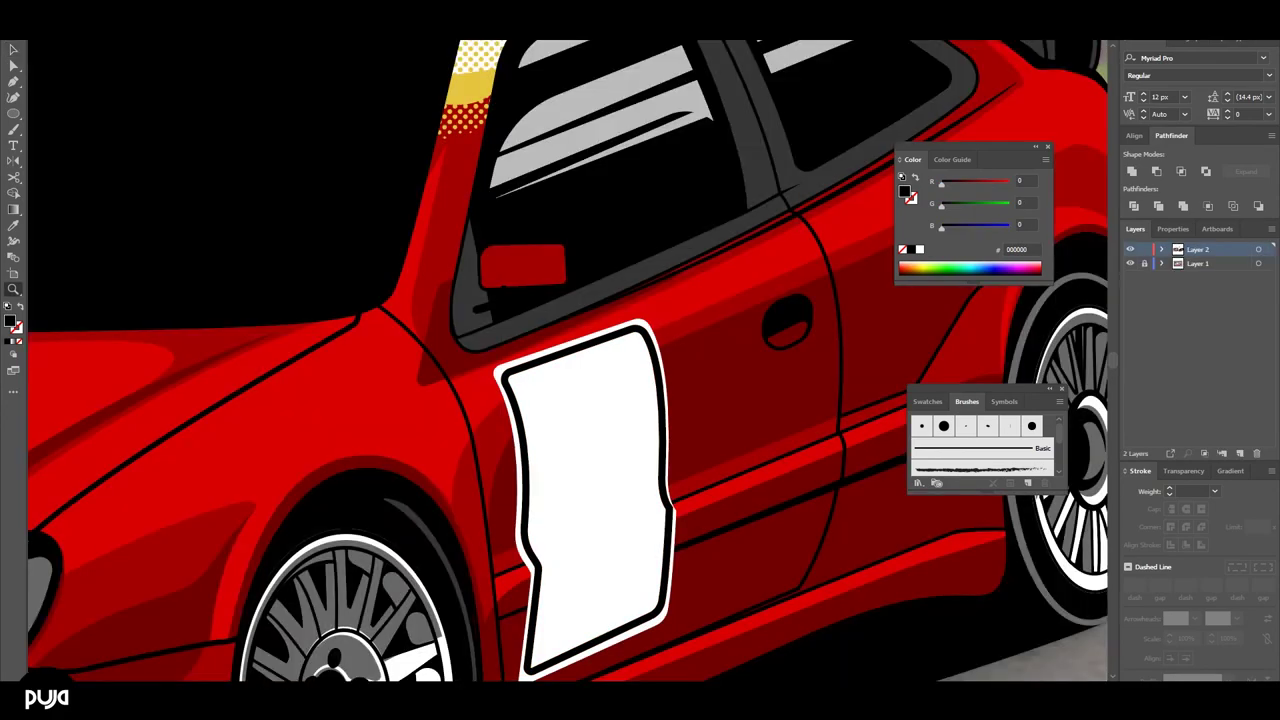
pyautogui.hotkey('ctrl', '-')
pyautogui.hotkey('ctrl', '-')
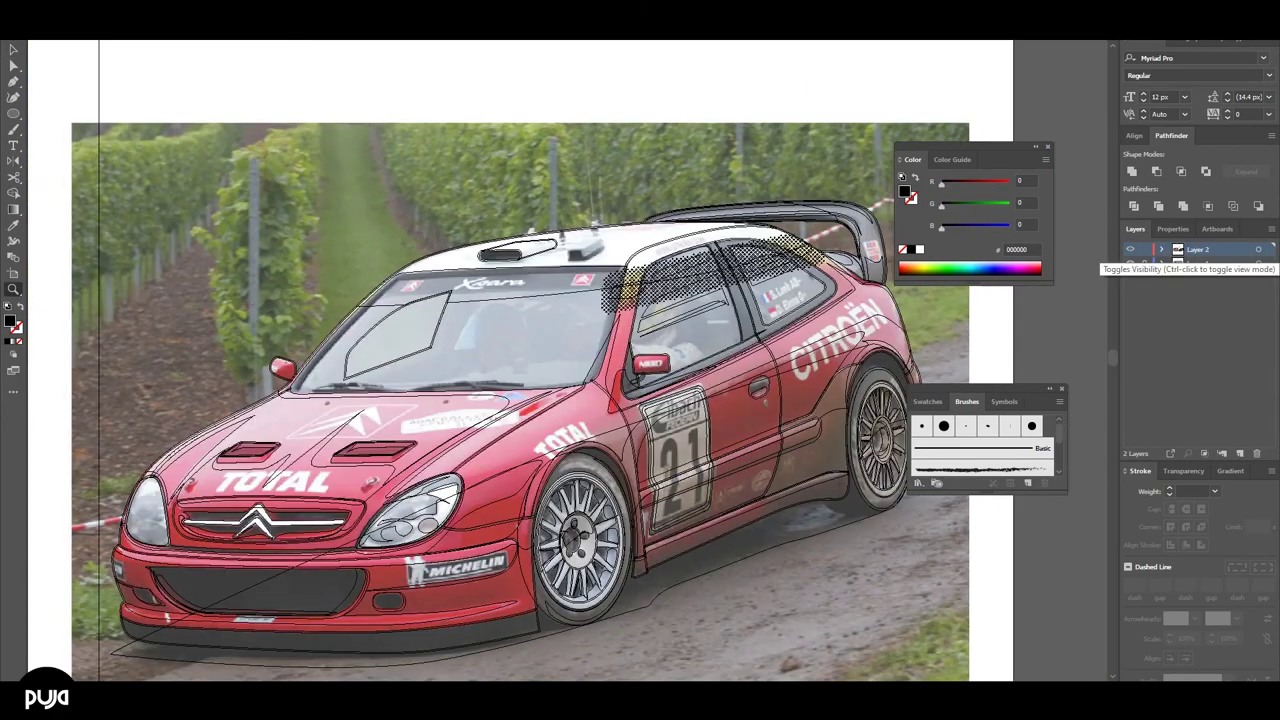
# - Set the door panel outline to 1 mm and stretch its bottom edge down slightly
pyautogui.moveTo(470, 370); pyautogui.dragTo(560, 370)
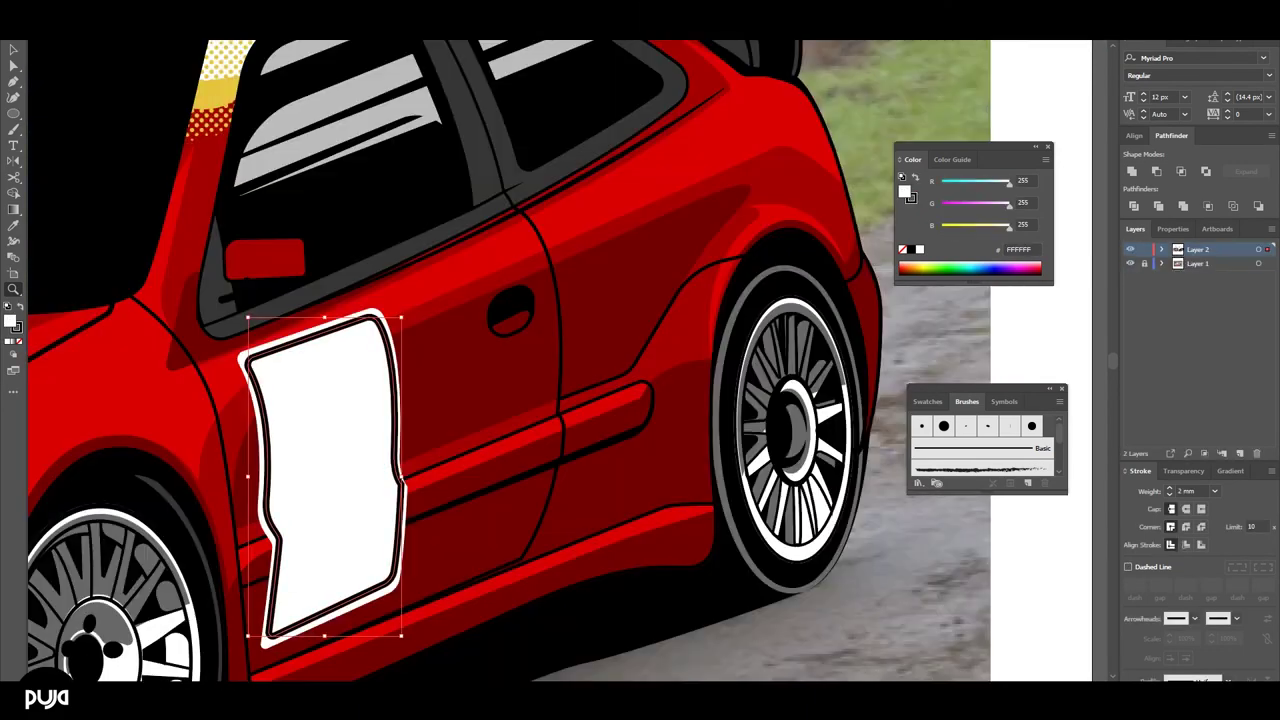
pyautogui.click(1214, 491)
pyautogui.click(1236, 258)
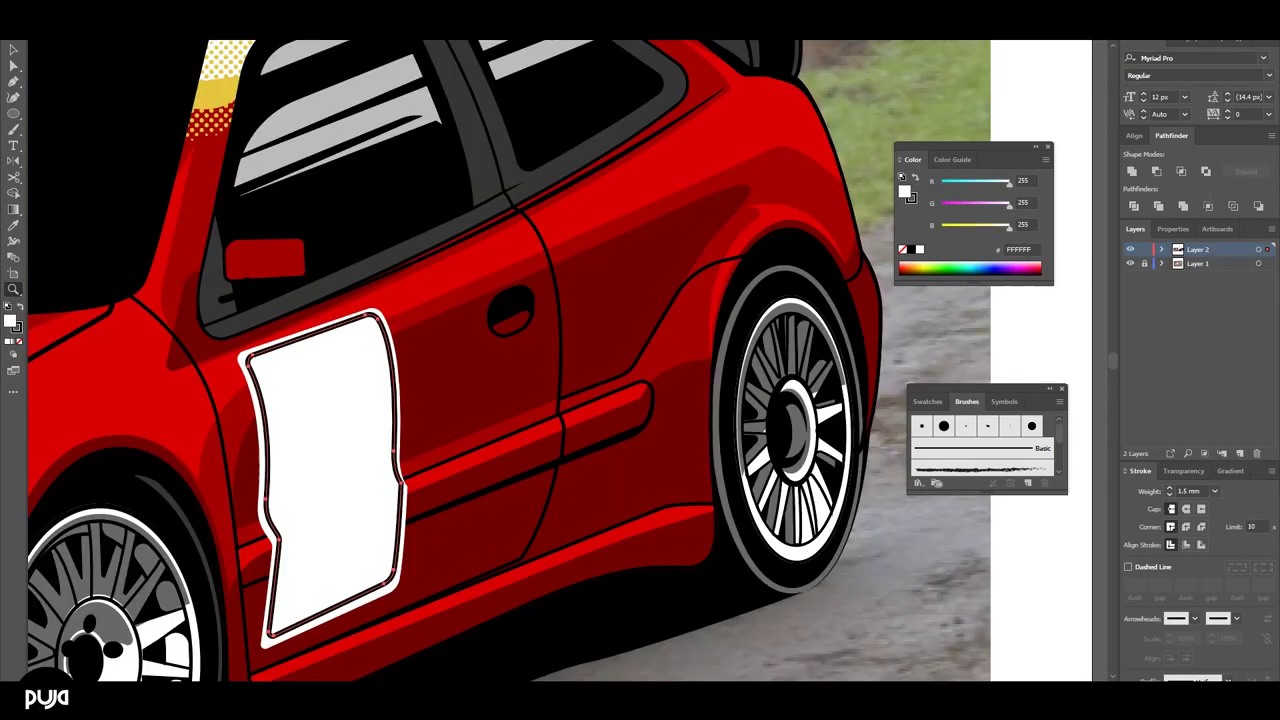
pyautogui.click(1214, 491)
pyautogui.click(1236, 232)
pyautogui.press('v')
pyautogui.moveTo(324, 635); pyautogui.dragTo(324, 640)
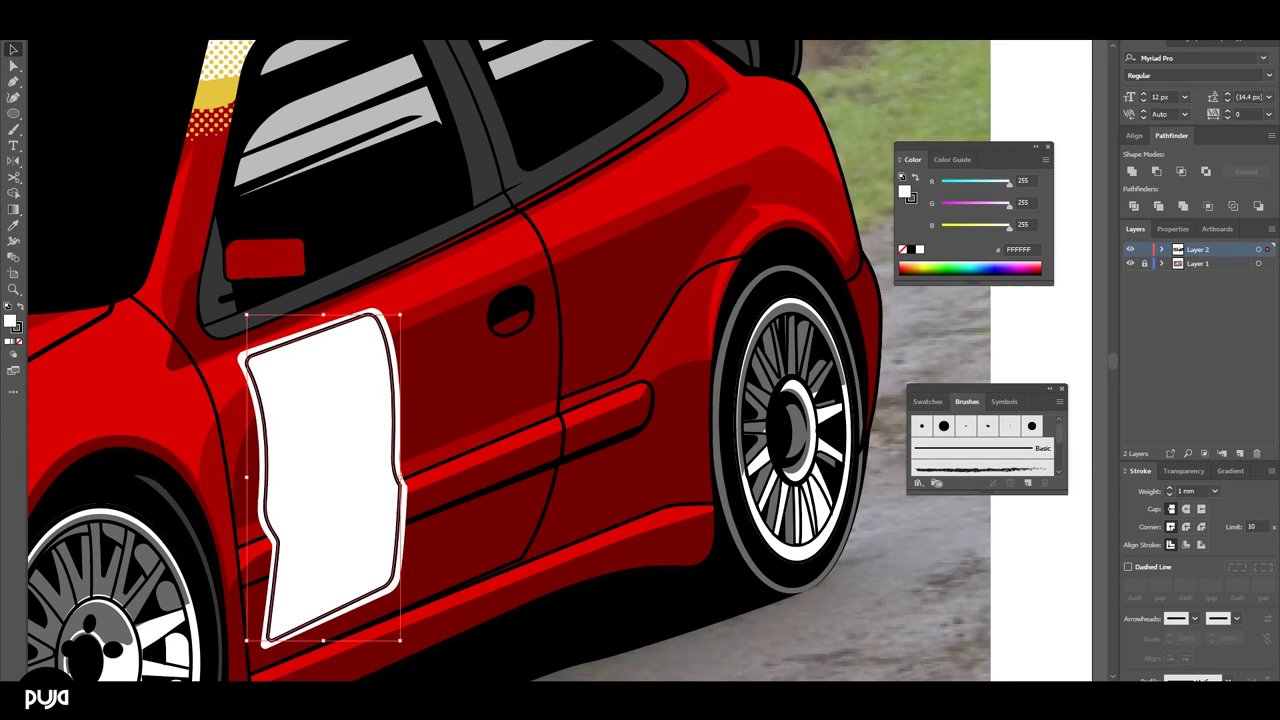
# - Expand the panel's fill and stroke into shapes and send it backward behind the red body
pyautogui.click(115, 20)
pyautogui.click(150, 151)
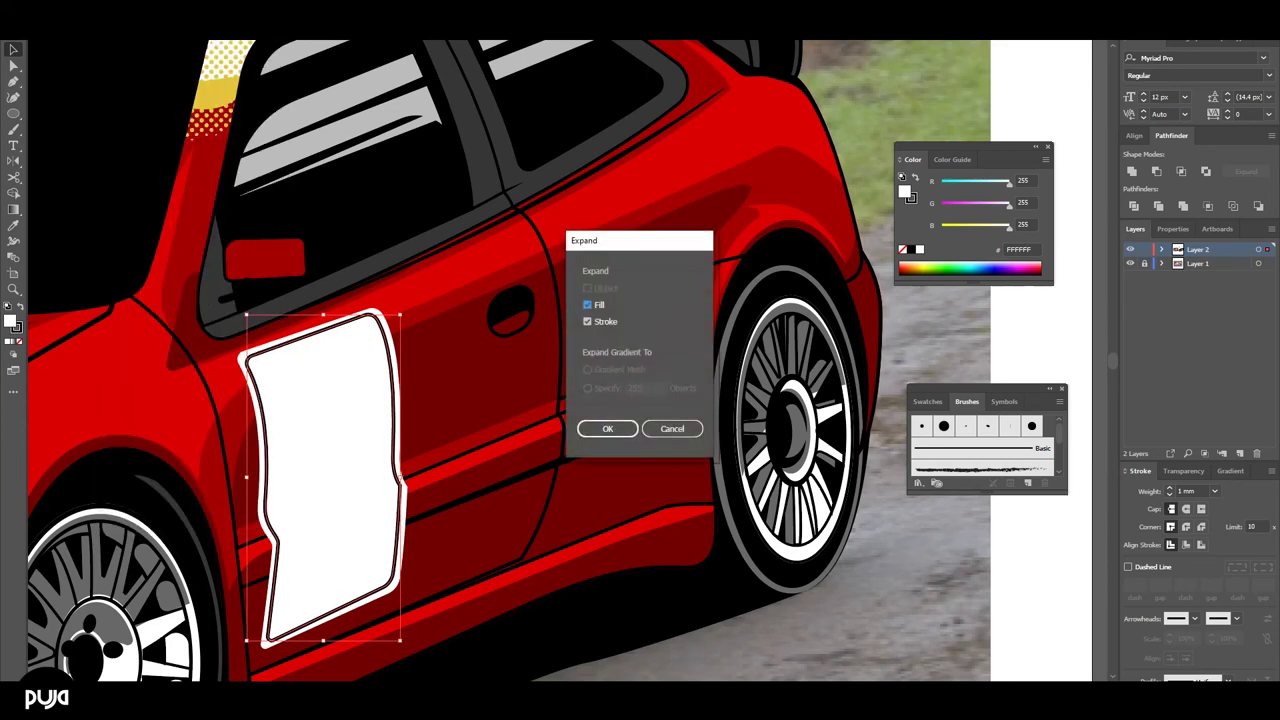
pyautogui.click(607, 428)
pyautogui.doubleClick(322, 480)
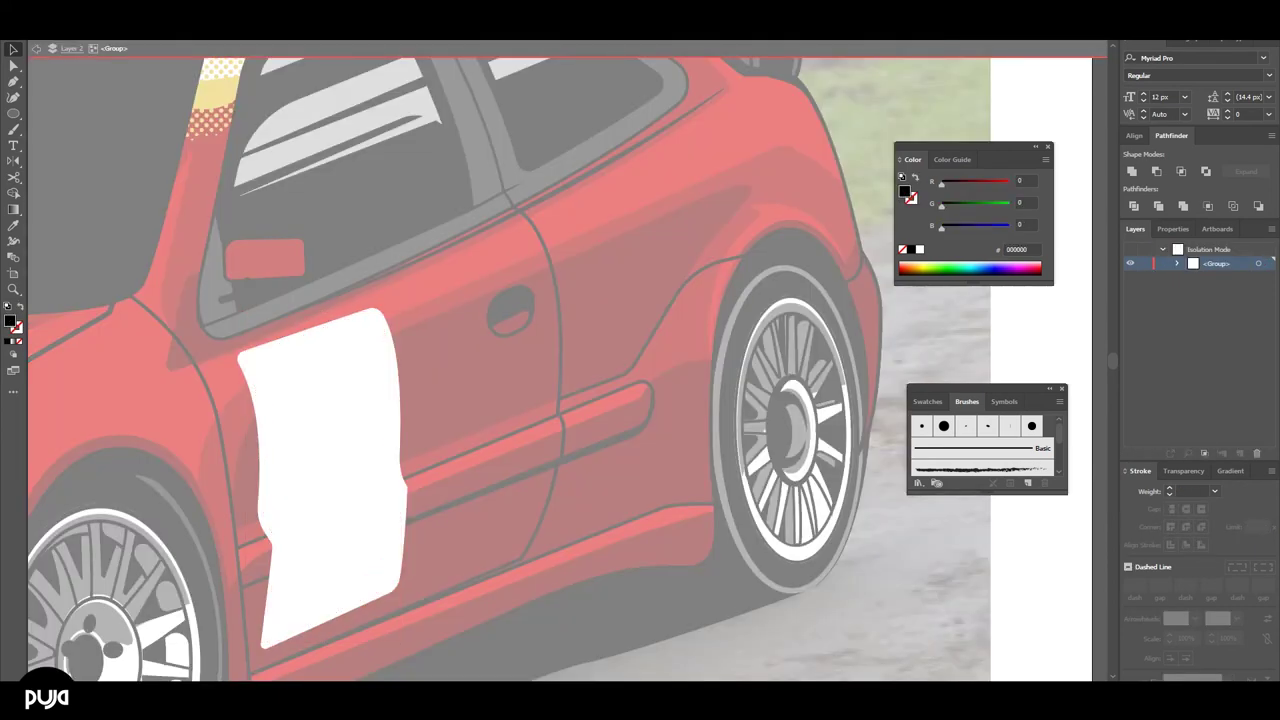
pyautogui.press('Escape')
pyautogui.hotkey('ctrl', '-')
pyautogui.hotkey('ctrl', '-')
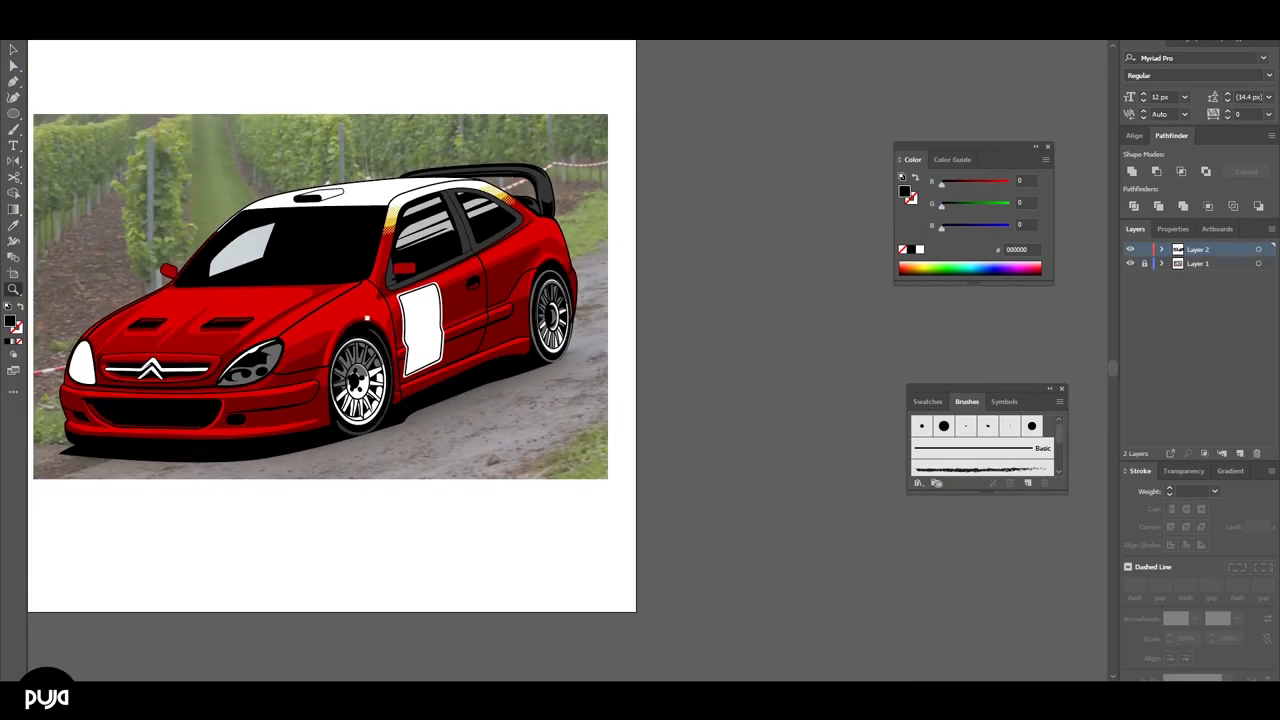
pyautogui.hotkey('ctrl', '+')
pyautogui.hotkey('ctrl', '+')
pyautogui.hotkey('ctrl', '+')
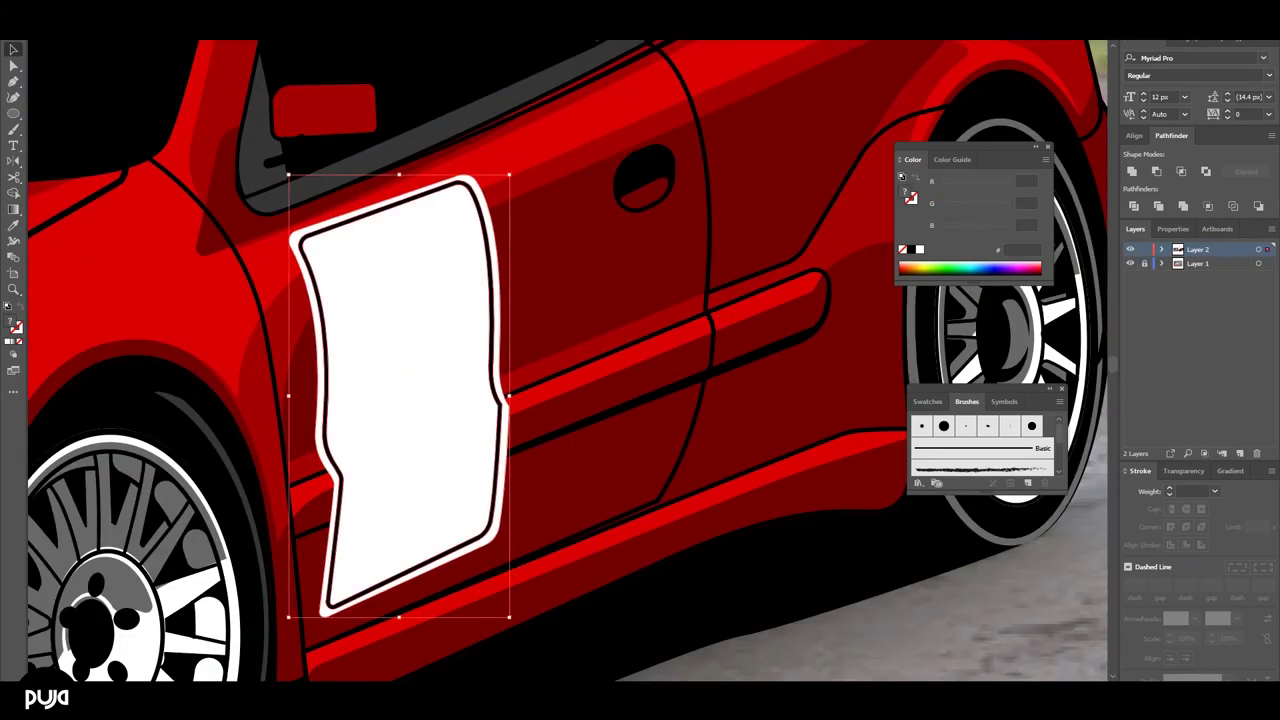
pyautogui.rightClick(490, 279)
pyautogui.click(690, 466)
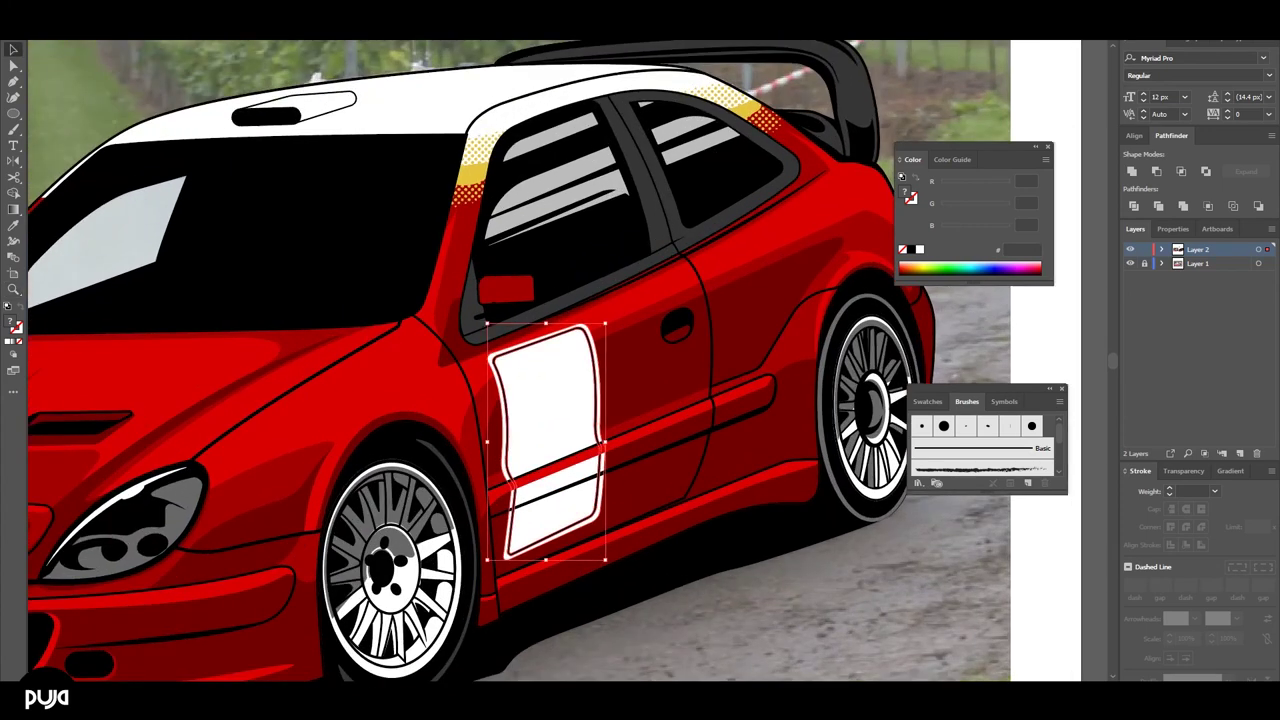
# - Ungroup the door panel pieces and bring the dark-red door shape to the front
pyautogui.rightClick(565, 402)
pyautogui.press('Escape')
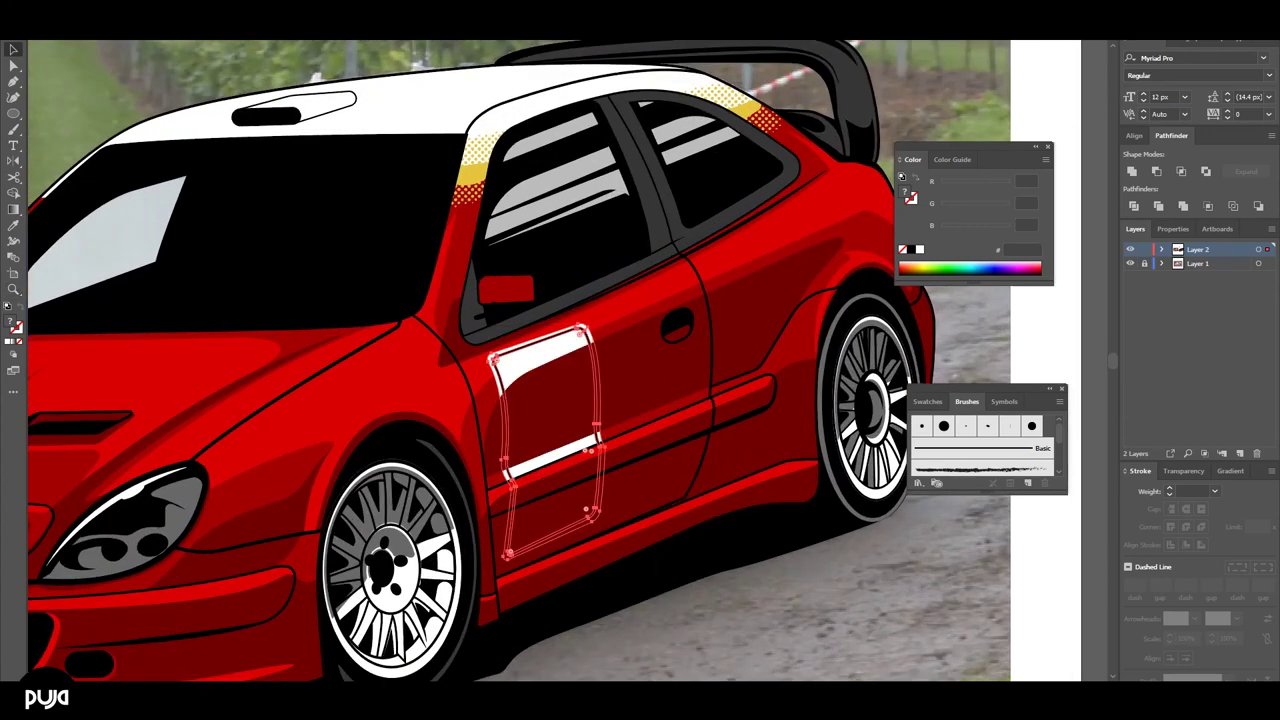
pyautogui.rightClick(543, 392)
pyautogui.rightClick(537, 356)
pyautogui.click(575, 467)
pyautogui.hotkey('ctrl', 'shift', 'a')
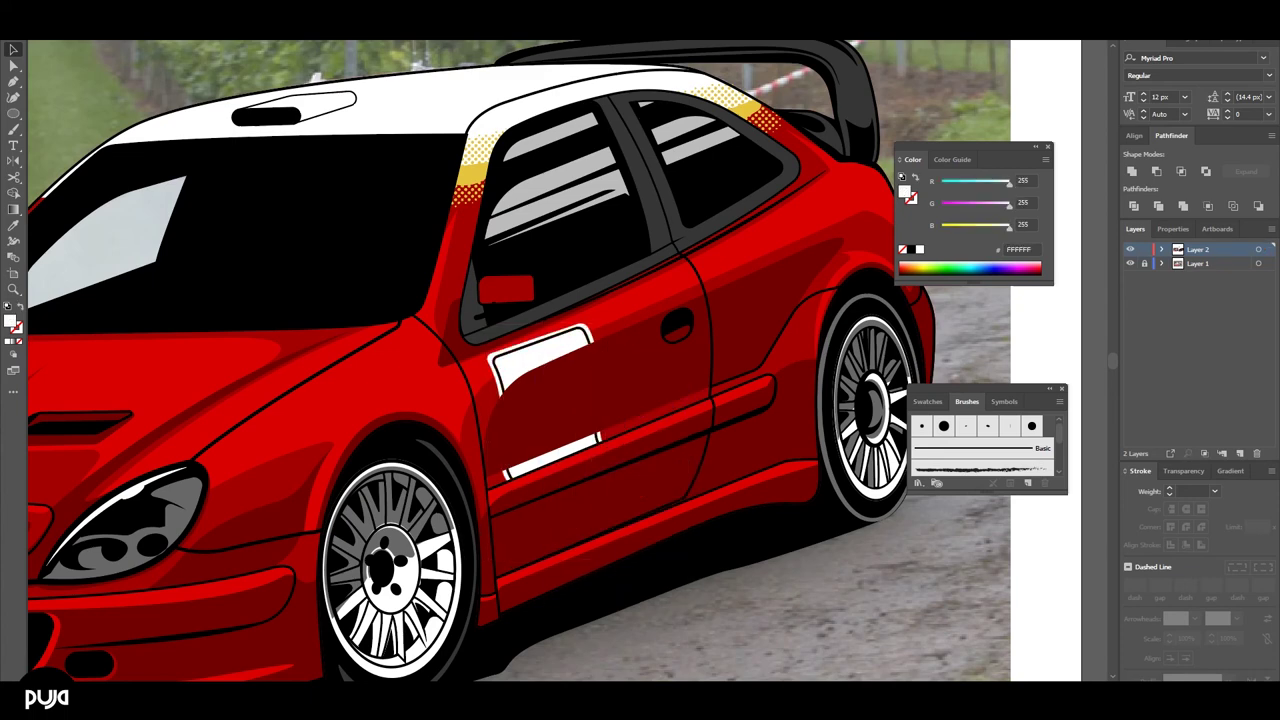
pyautogui.rightClick(588, 338)
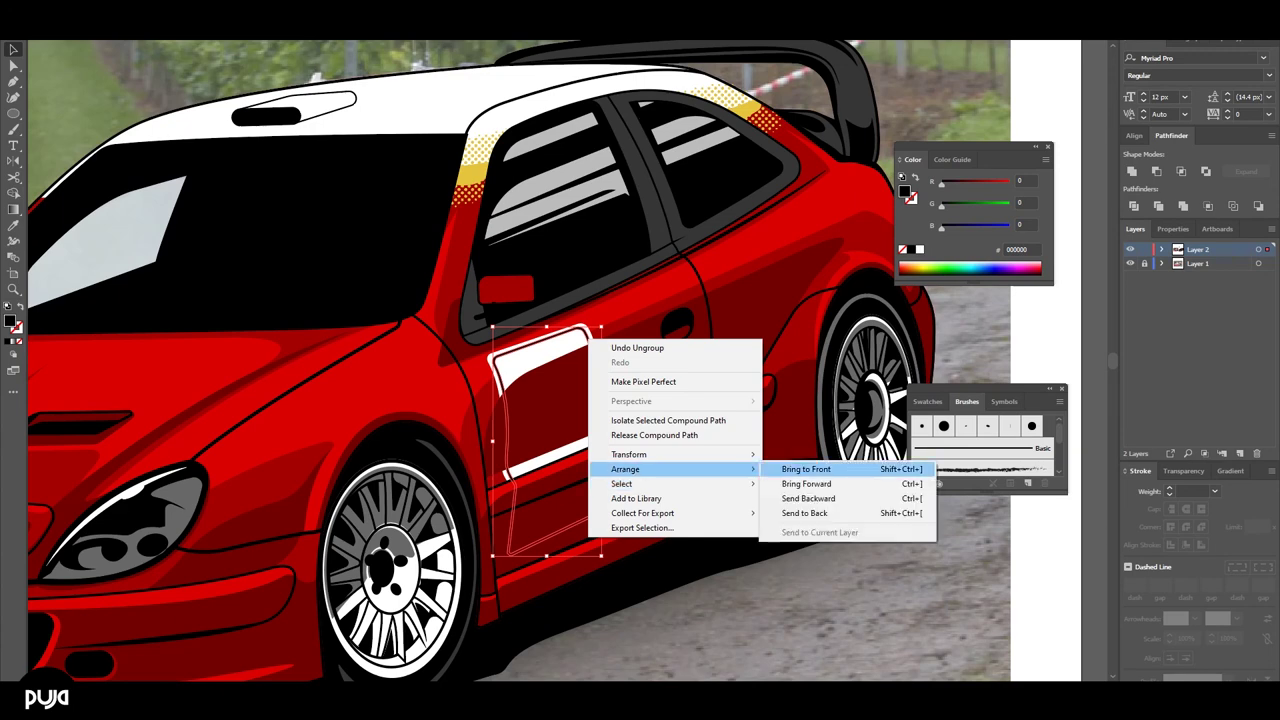
pyautogui.click(800, 466)
# - Fill the door panel with light grey C6C6C6 via the eyedropper and Color Picker
pyautogui.press('q')
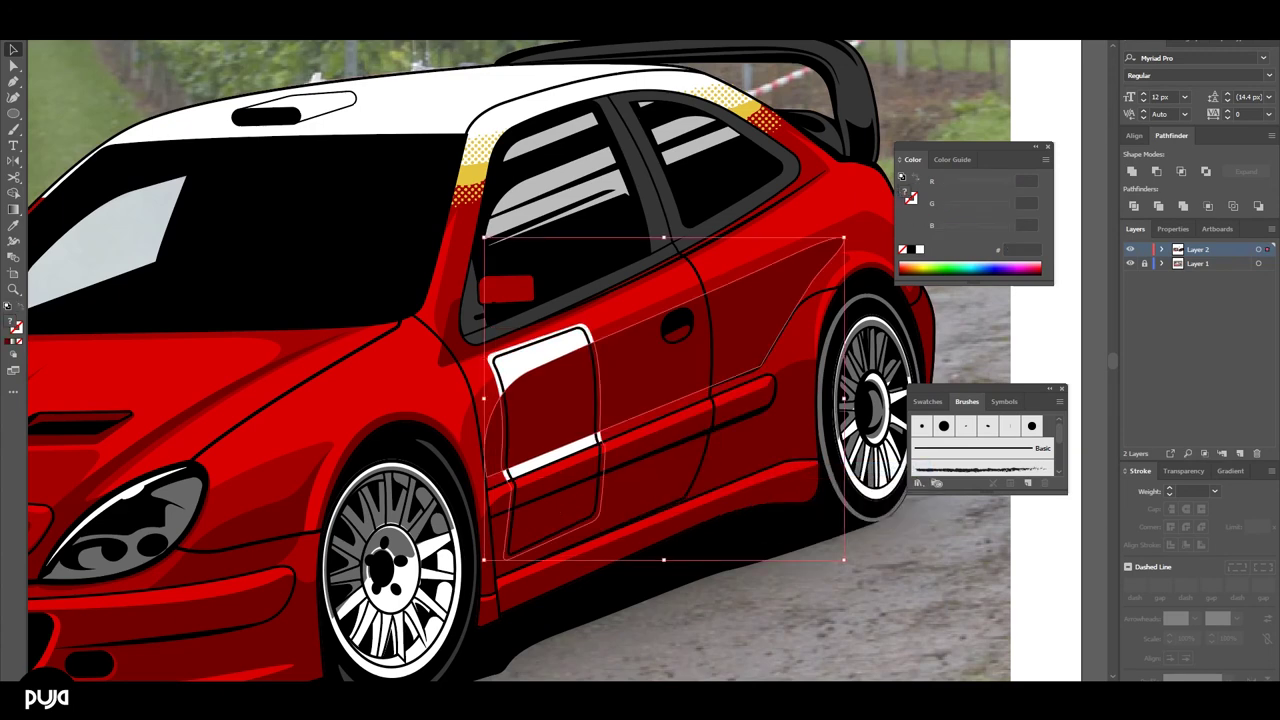
pyautogui.moveTo(820, 240); pyautogui.dragTo(480, 620)
pyautogui.hotkey('ctrl', 'shift', 'a')
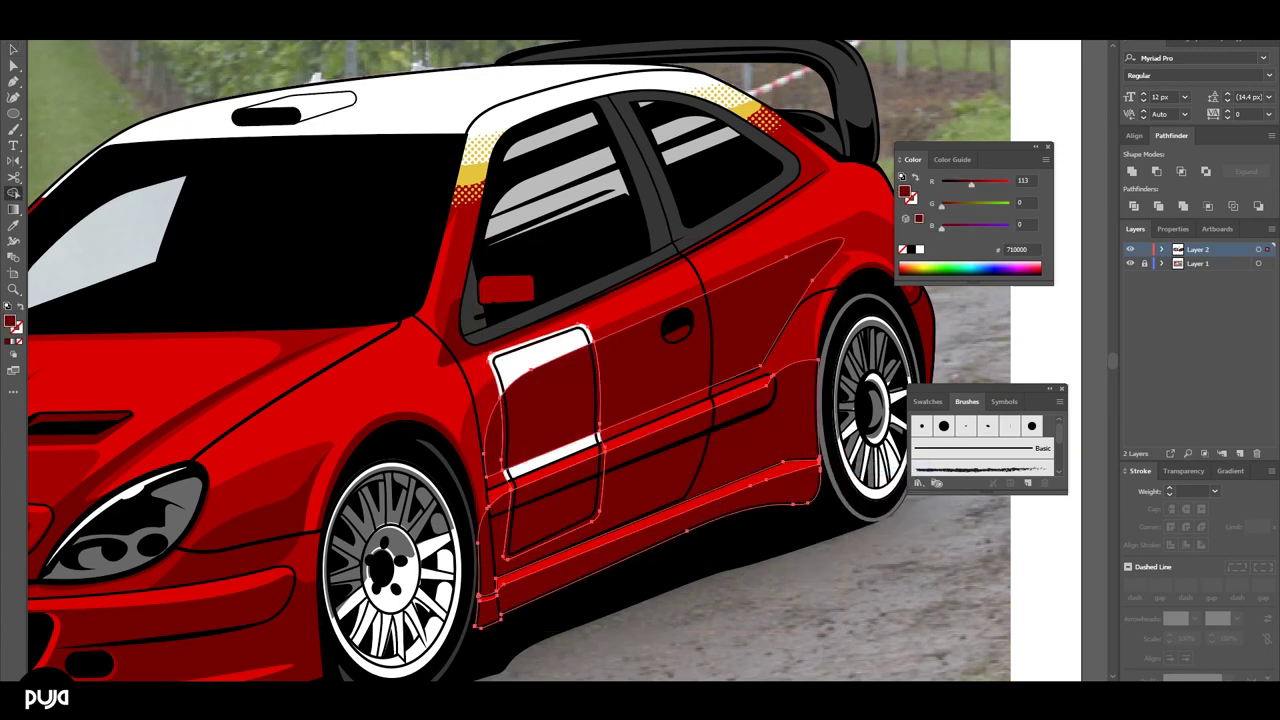
pyautogui.press('v')
pyautogui.press('i')
pyautogui.click(165, 500)
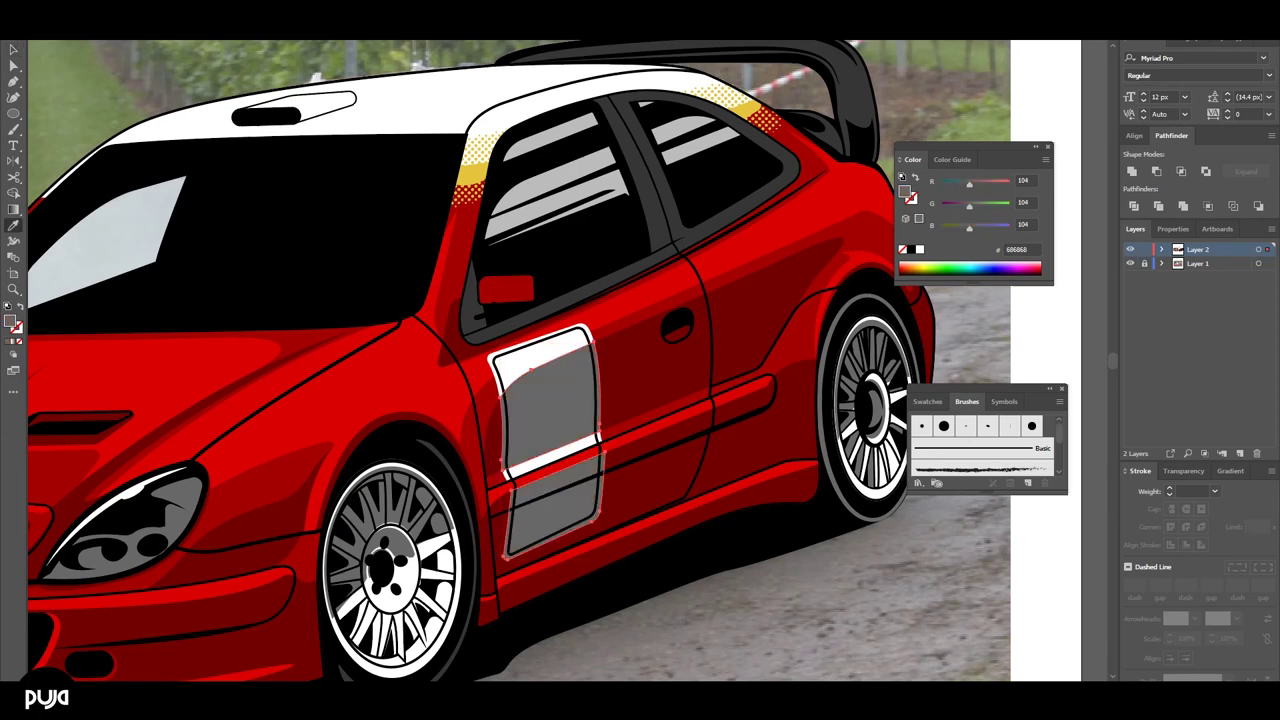
pyautogui.click(919, 249)
pyautogui.doubleClick(905, 190)
pyautogui.click(731, 430)
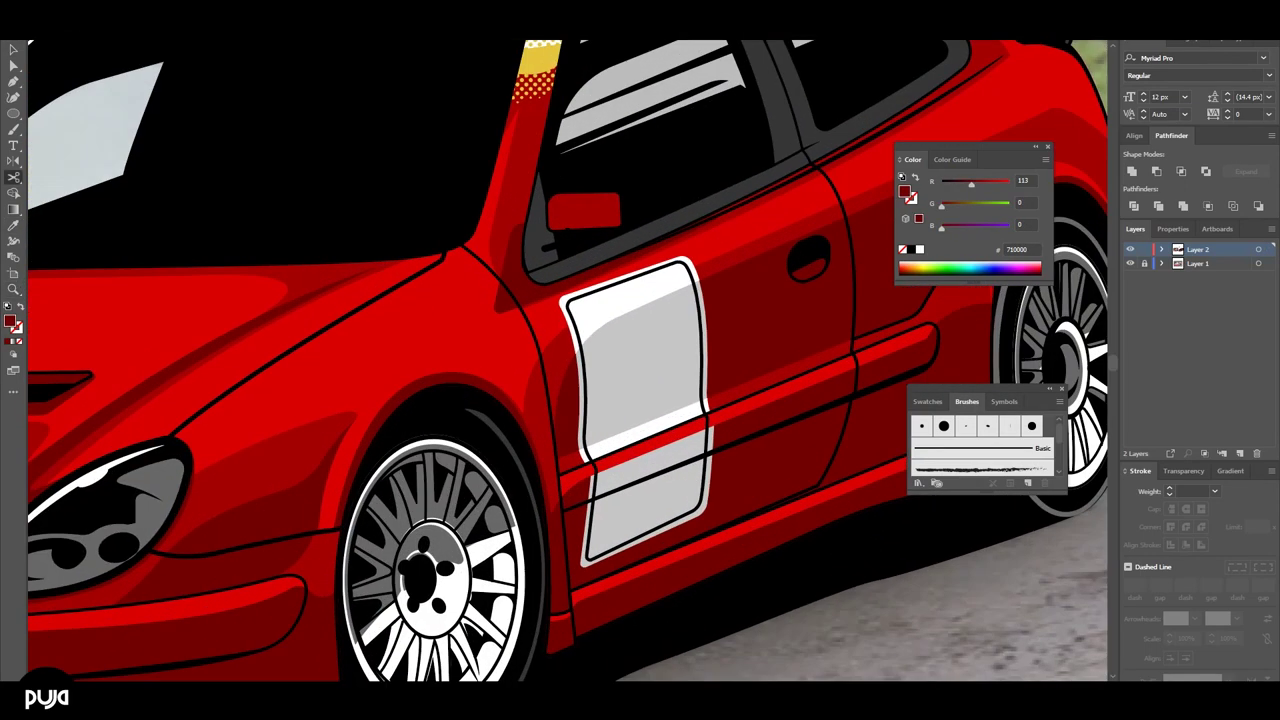
# - Delete the red stripe crossing the door panel using Direct Selection
pyautogui.press('a')
pyautogui.press('/')
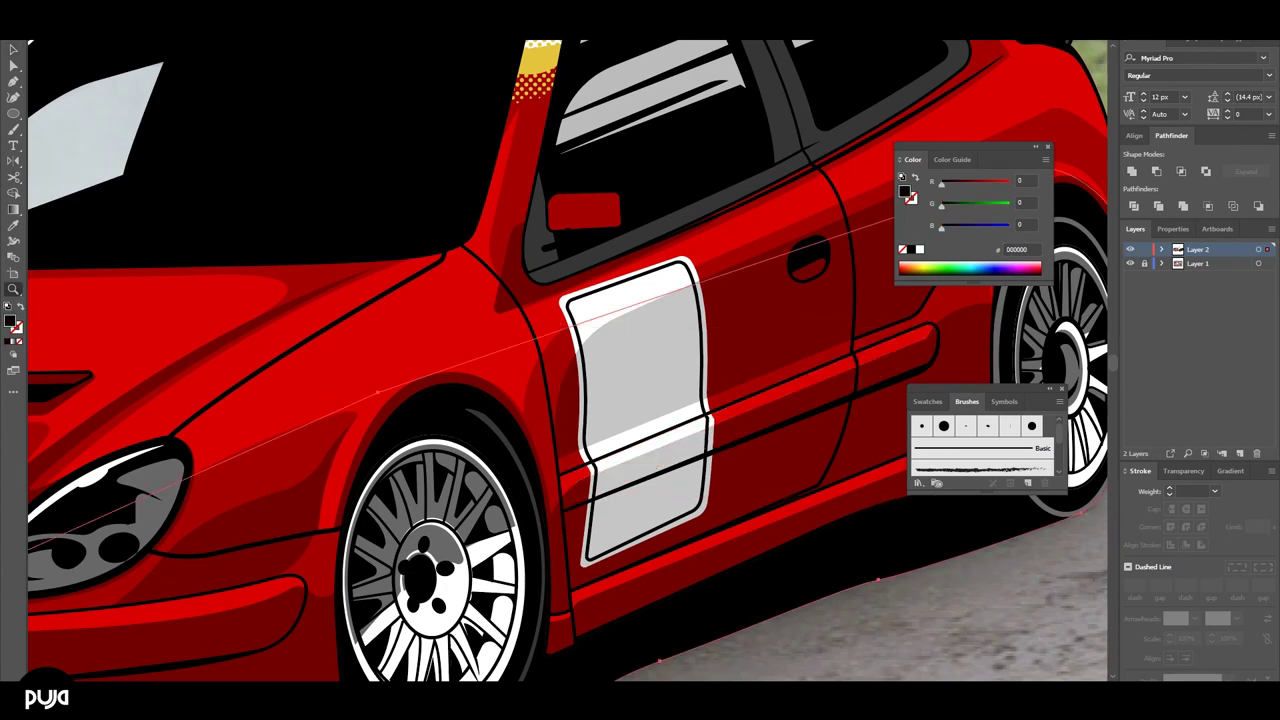
pyautogui.hotkey('ctrl', '-')
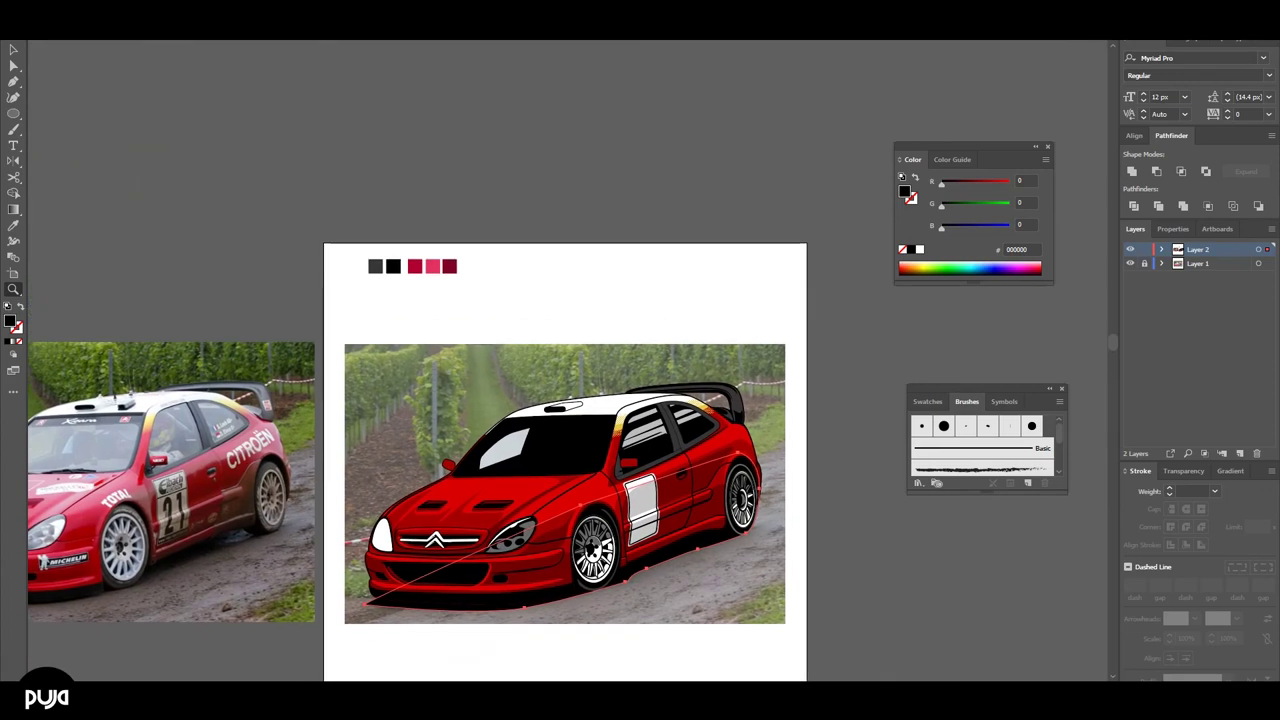
# - Draw a straight line across the upper door panel with the Pen tool in Outline view
pyautogui.hotkey('ctrl', '+')
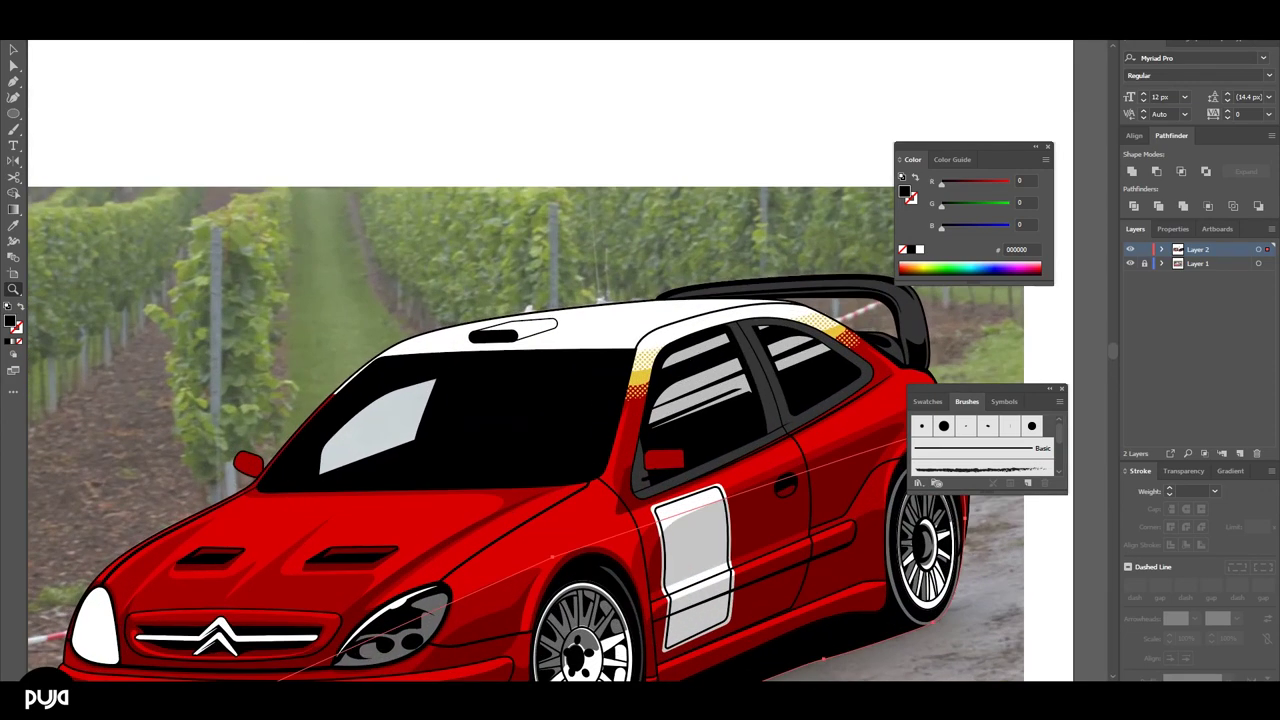
pyautogui.hotkey('ctrl', 'y')
pyautogui.hotkey('ctrl', '+')
pyautogui.hotkey('ctrl', '+')
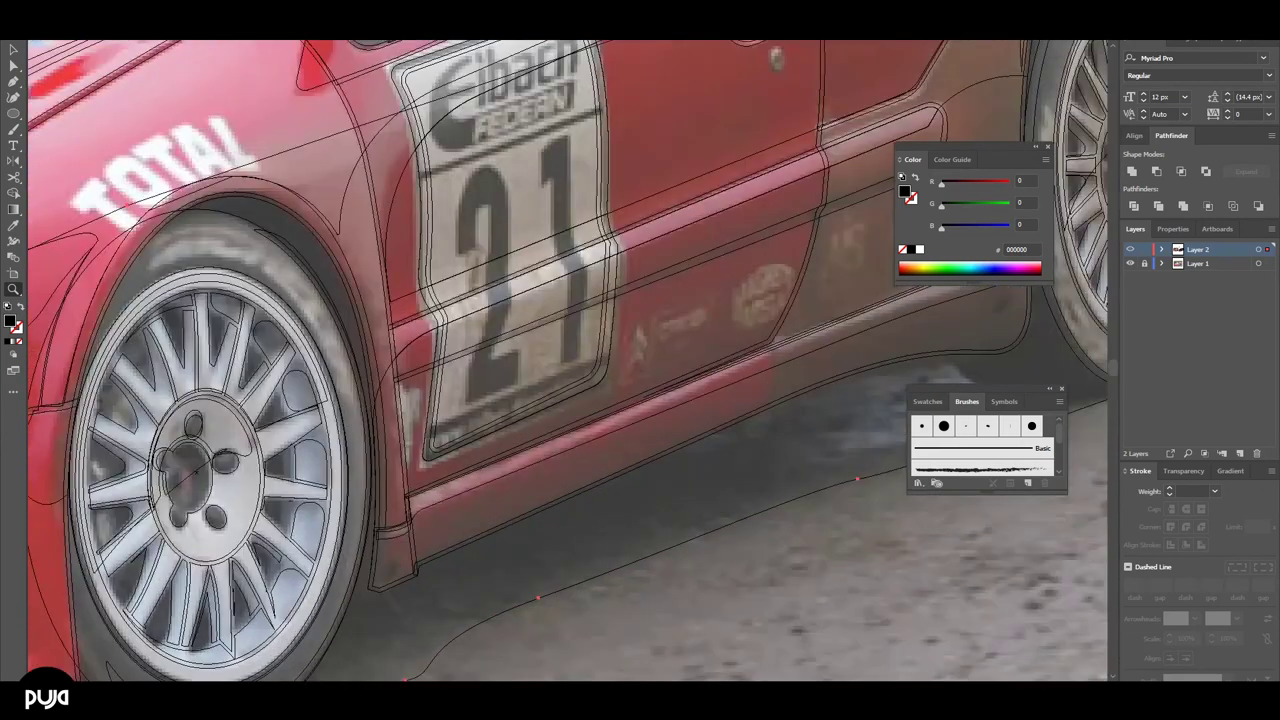
pyautogui.scroll(1, 568, 361)
pyautogui.press('p')
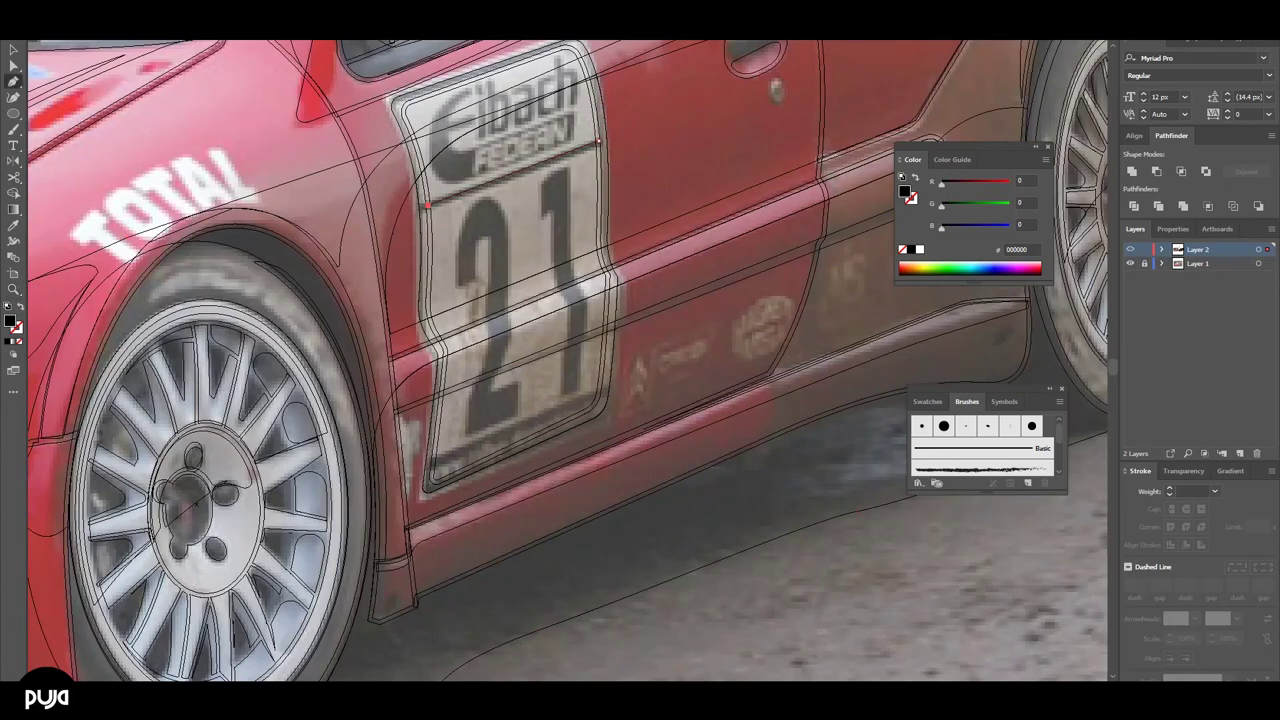
pyautogui.hotkey('ctrl', 'y')
pyautogui.scroll(2, 568, 361)
# - Make the line black with a 2 mm stroke and expand it into a filled shape
pyautogui.press('x')
pyautogui.hotkey('shift', 'x')
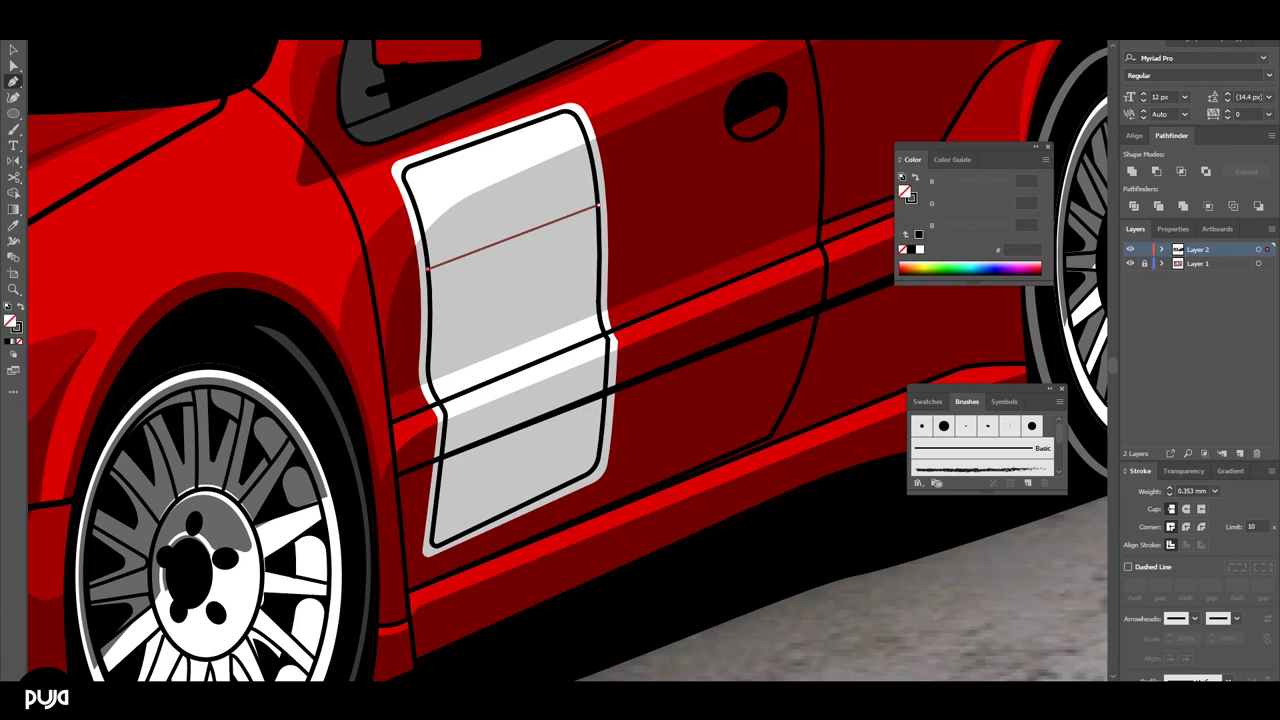
pyautogui.click(1215, 491)
pyautogui.click(1214, 491)
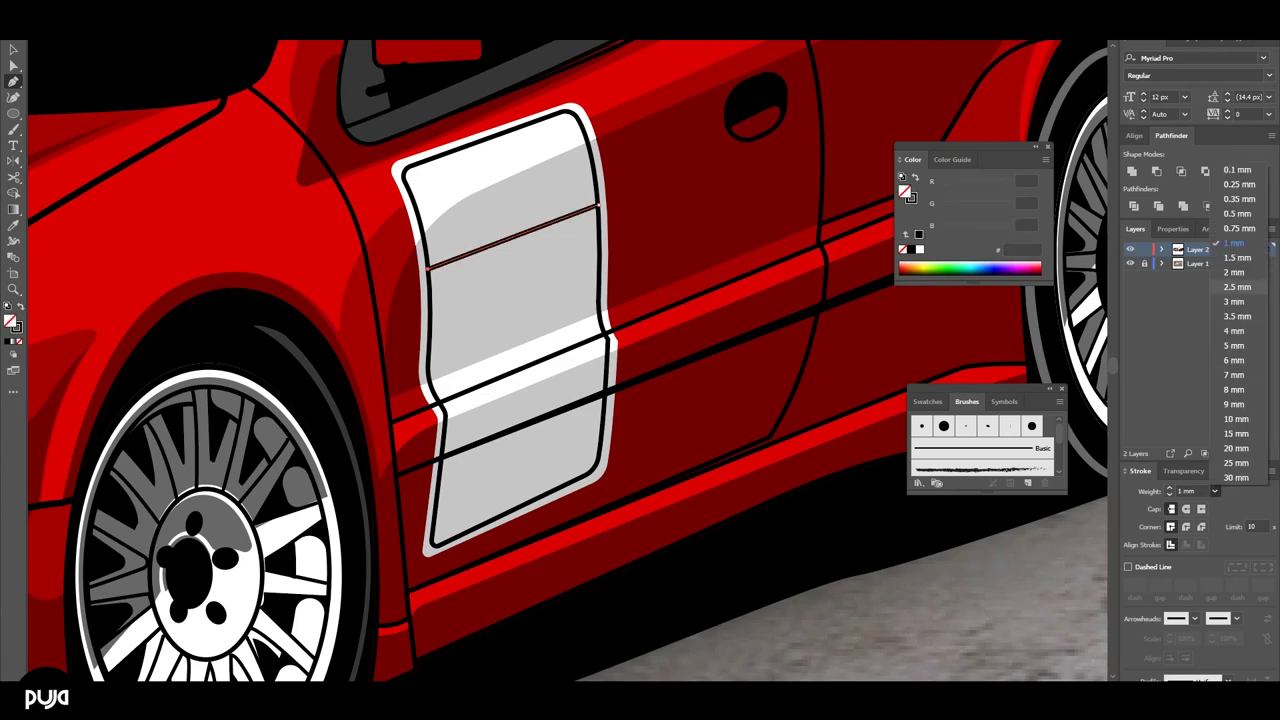
pyautogui.click(1232, 451)
pyautogui.click(118, 30)
pyautogui.click(140, 152)
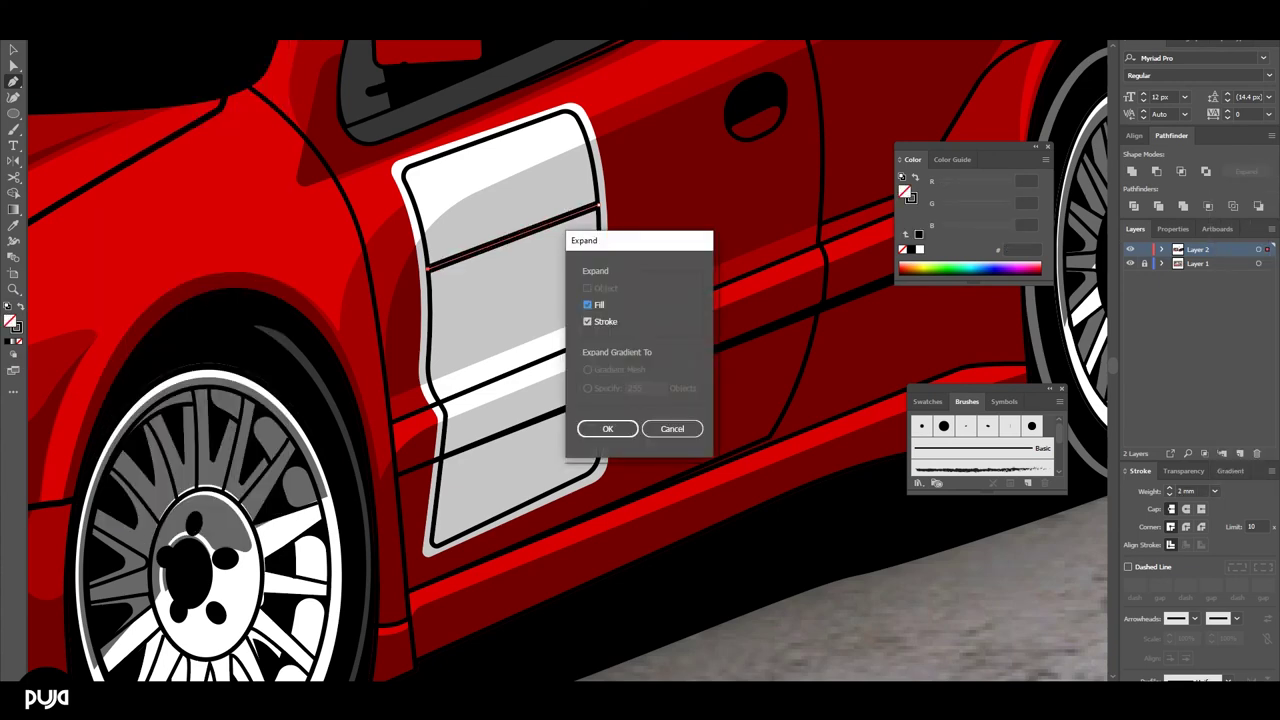
pyautogui.click(590, 428)
pyautogui.scroll(2, 547, 470)
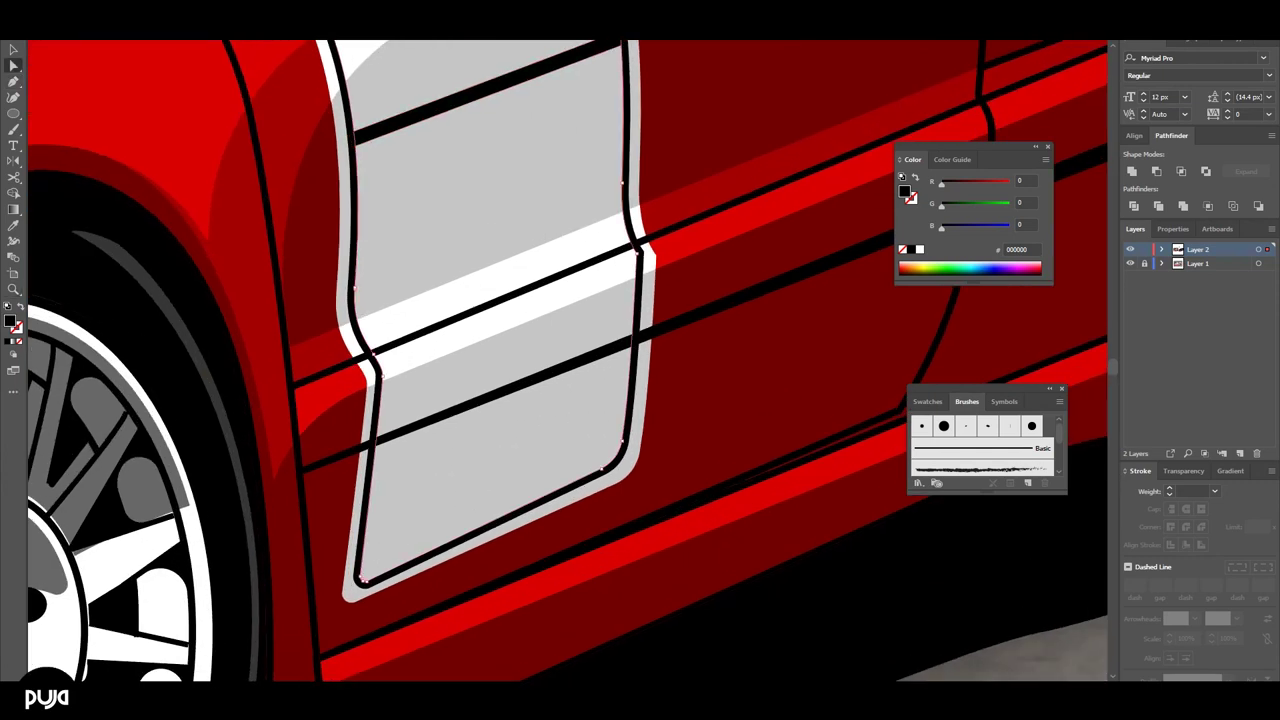